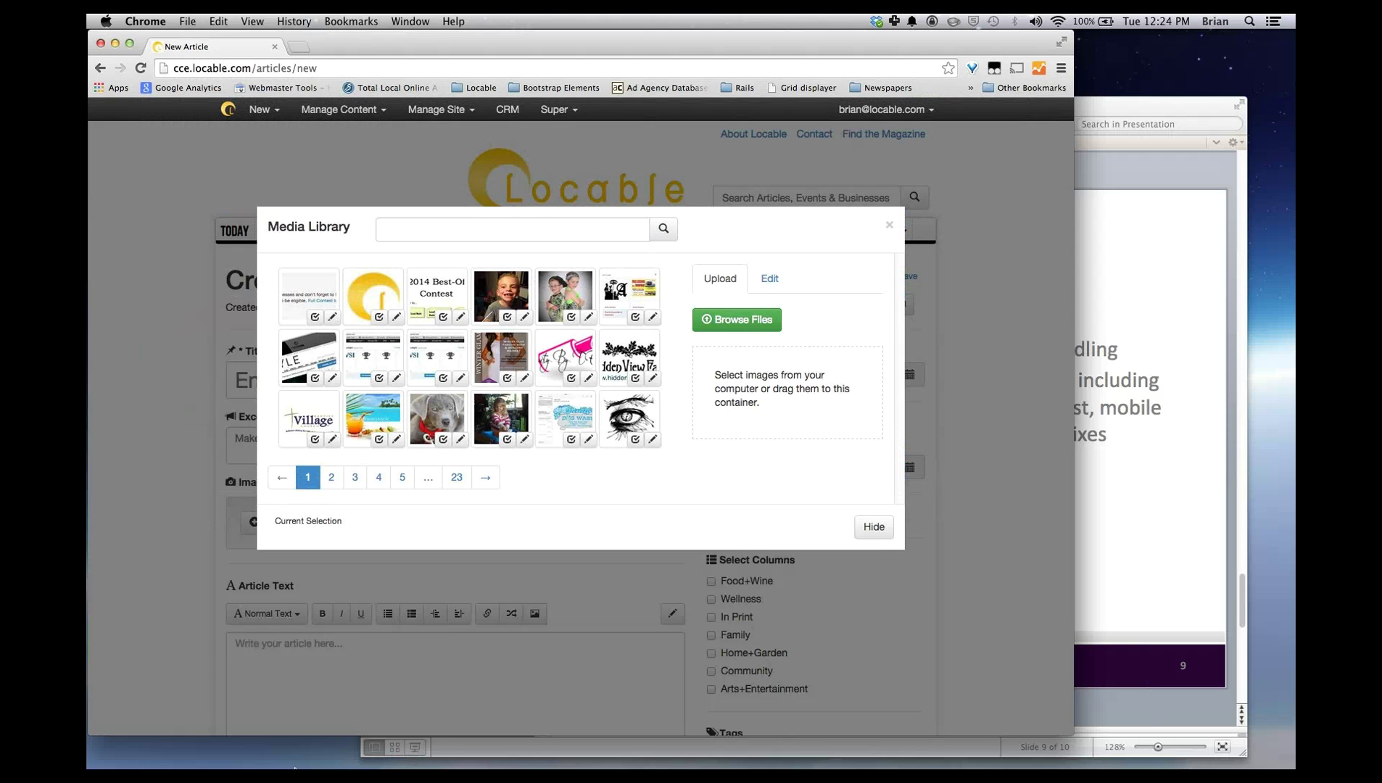
# - Upload three consecutive July 2014 JPG photos from Dropbox's Camera Uploads folder, ending in 7.13.25, 7.13.44 and 0.24.09, to the Media Library
pyautogui.click(332, 753)
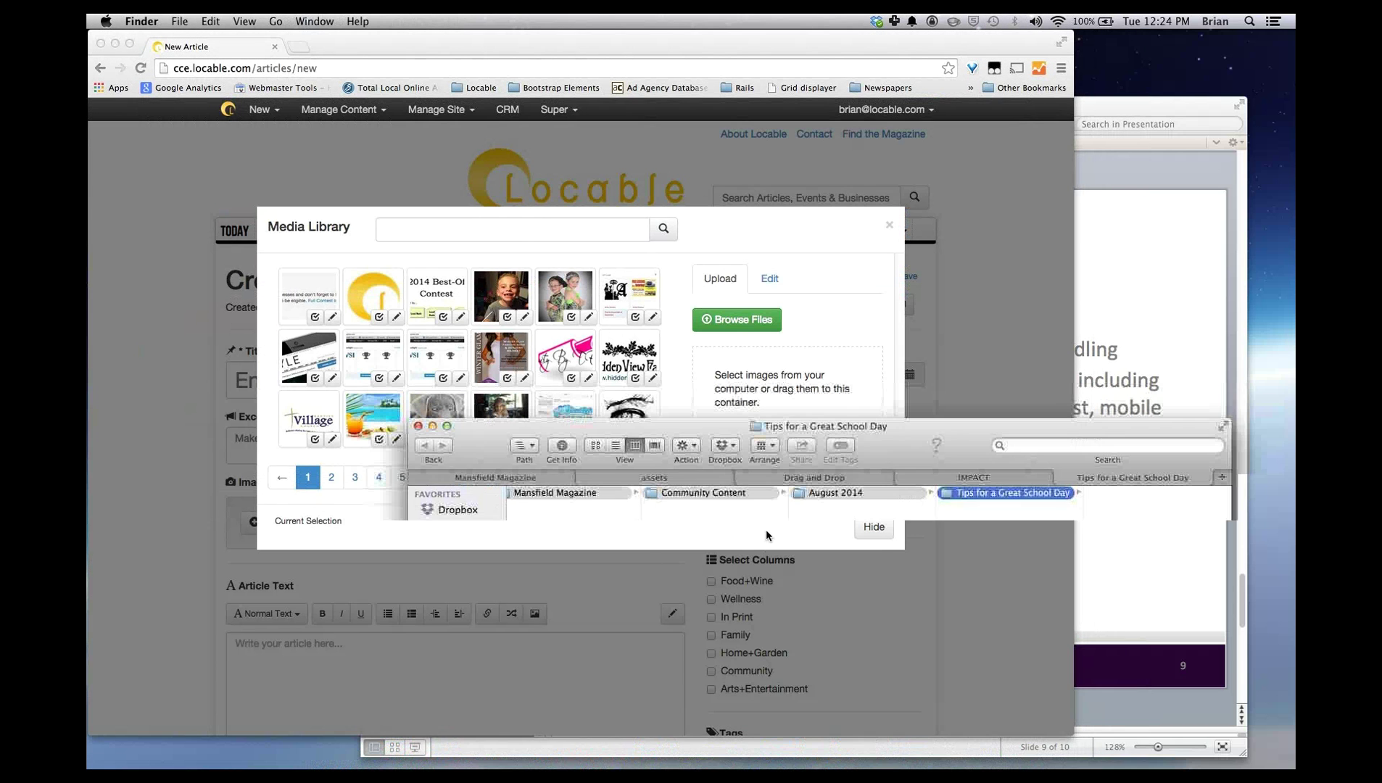
pyautogui.click(464, 510)
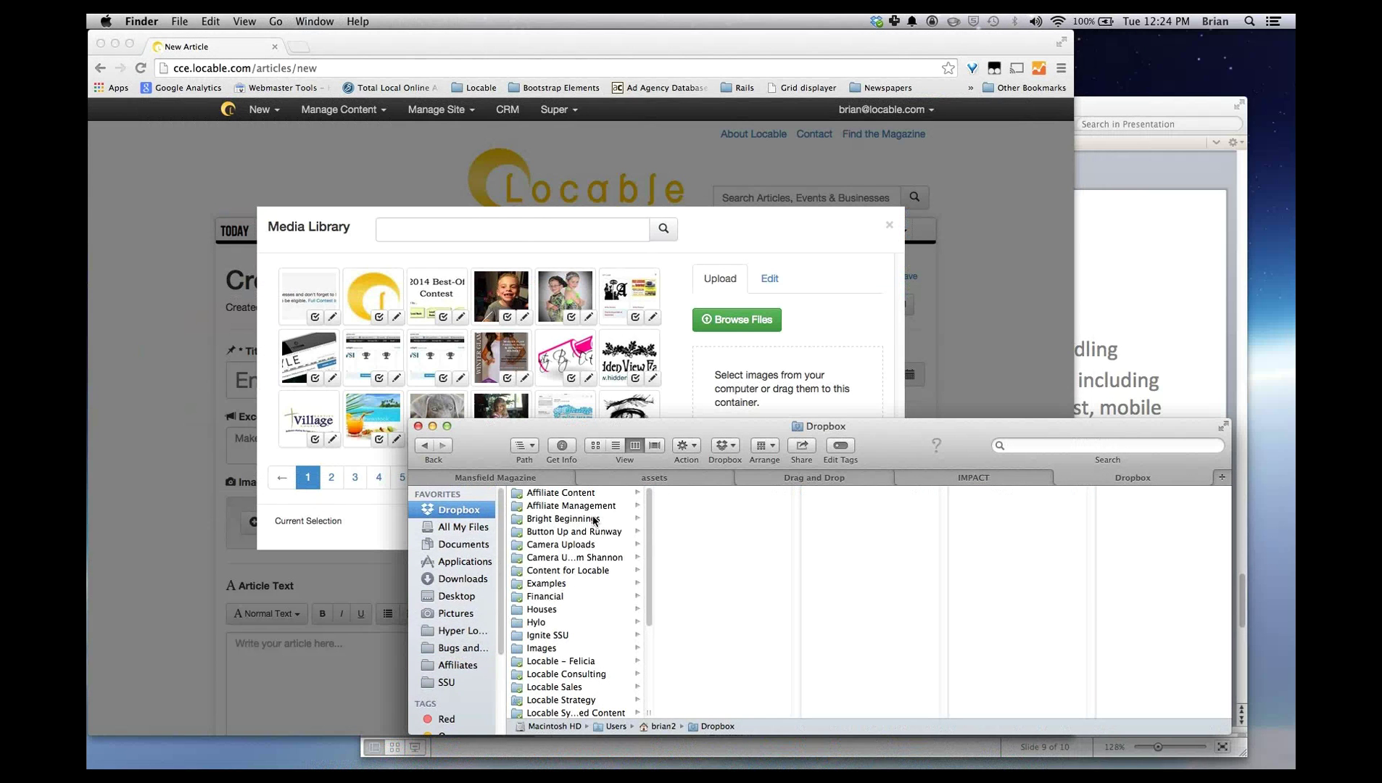
pyautogui.click(552, 545)
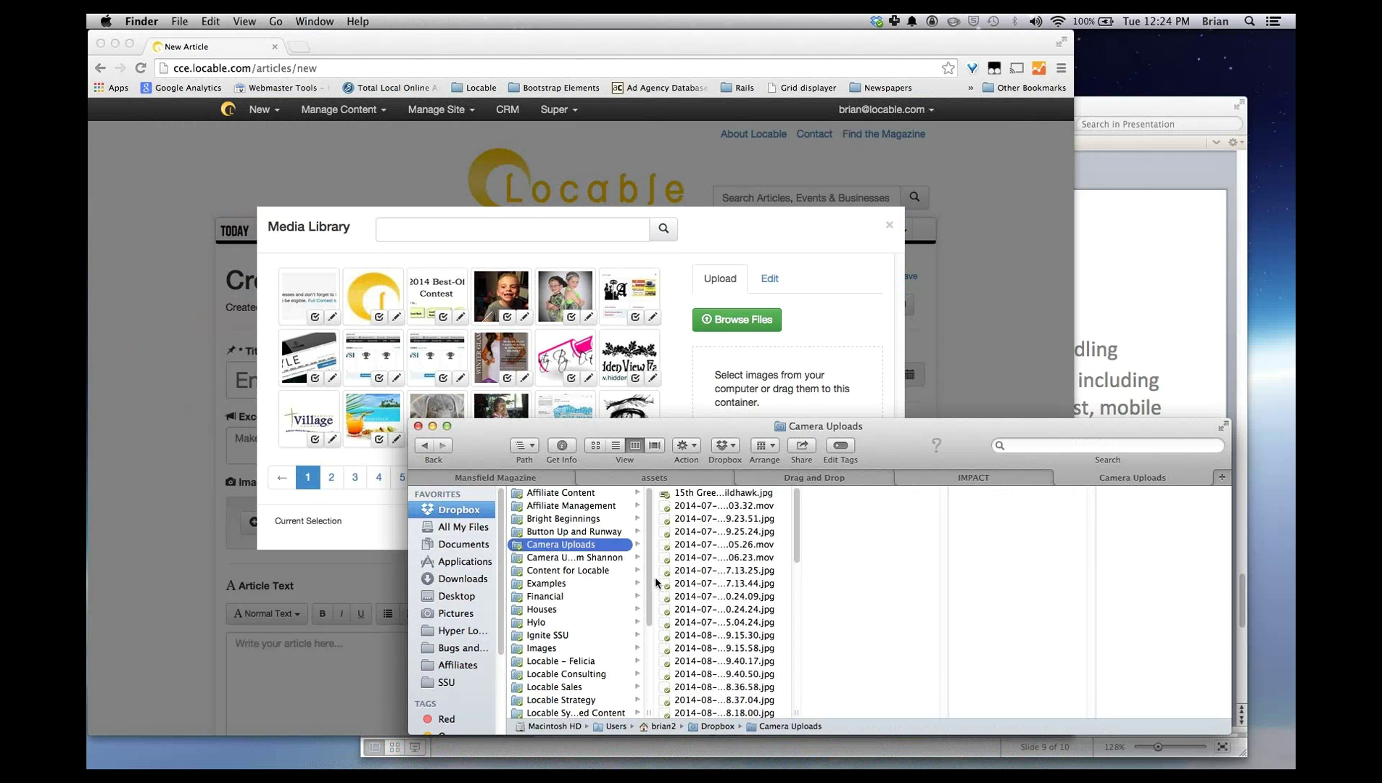
pyautogui.click(714, 570)
pyautogui.keyDown('shift'); pyautogui.click(717, 596); pyautogui.keyUp('shift')
pyautogui.moveTo(717, 594); pyautogui.dragTo(768, 391)
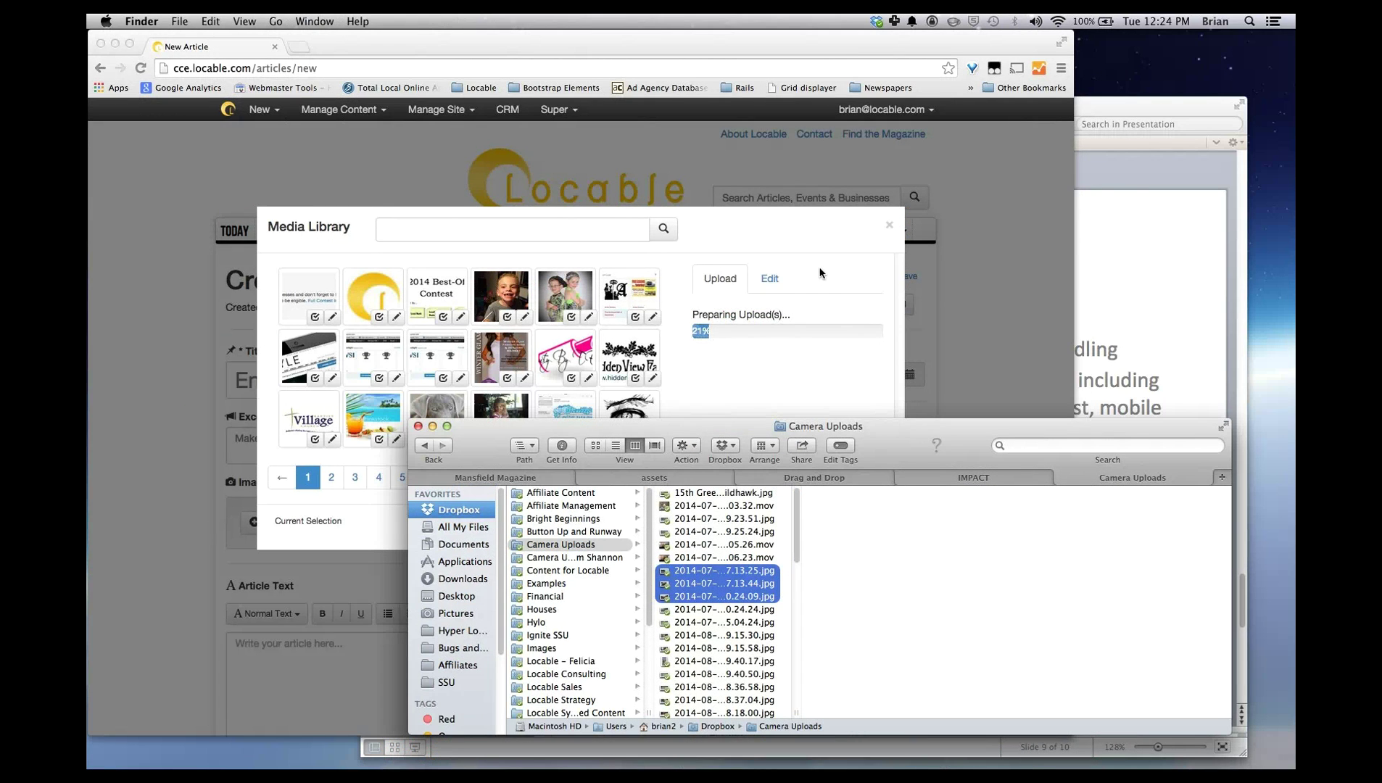
pyautogui.click(820, 273)
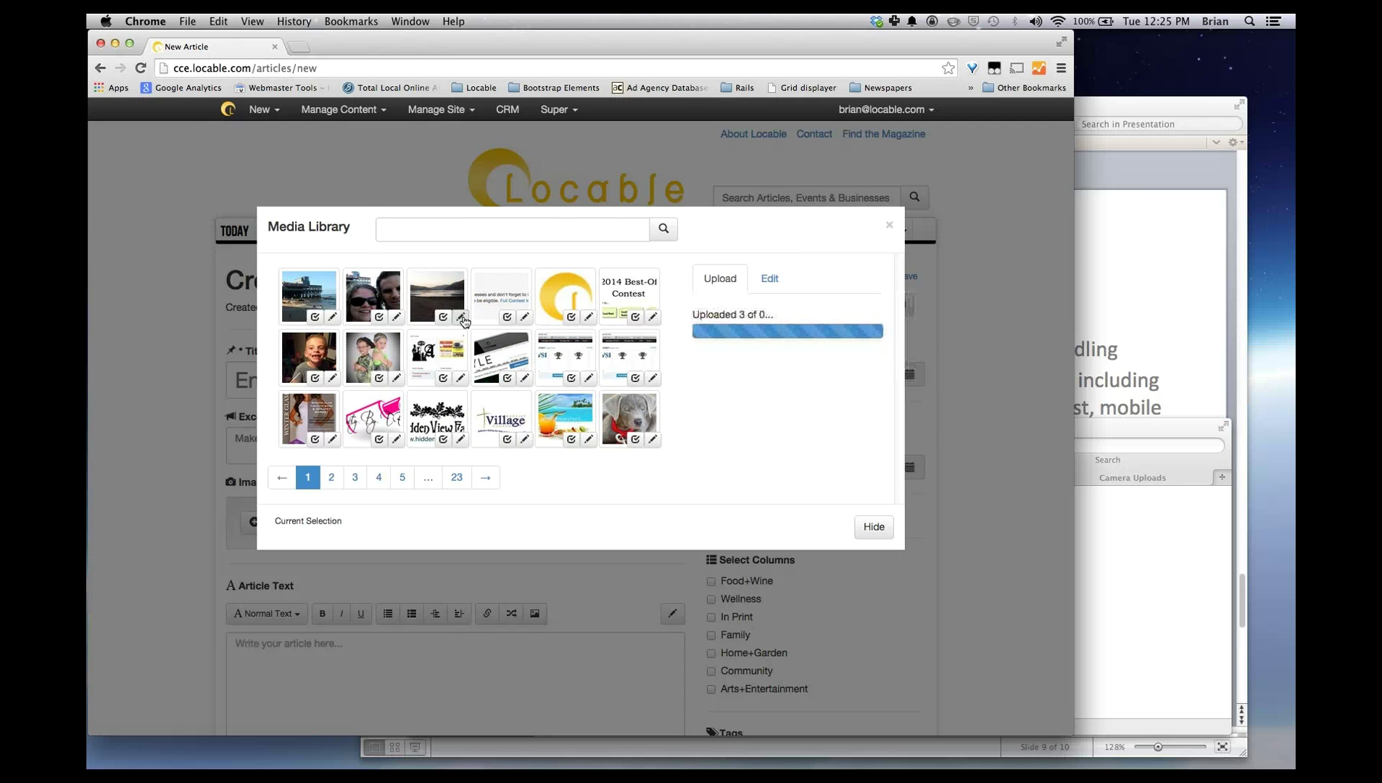
# - Caption the uploaded lake photo 2014-07-25_2020.24.09.jpg "Camping at the lake" and save the update
pyautogui.click(461, 318)
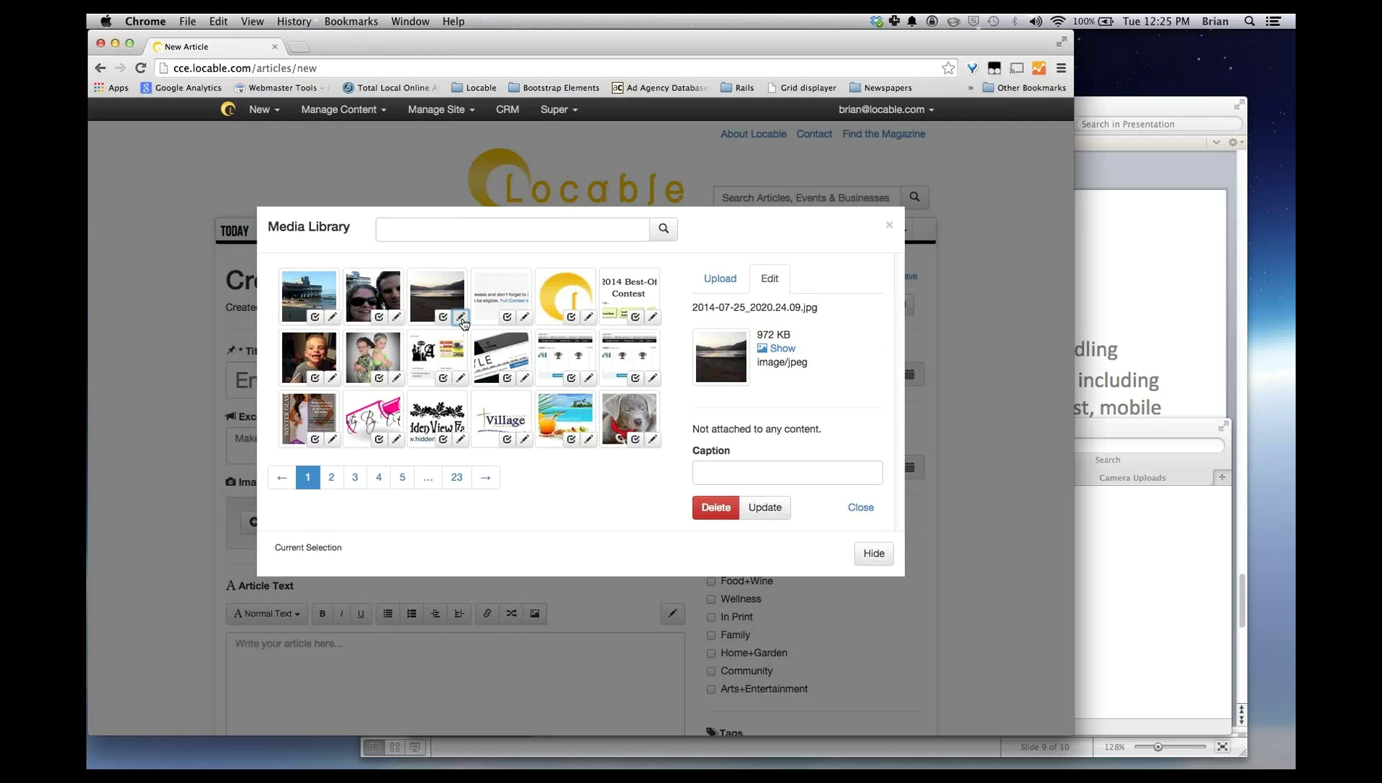
pyautogui.click(755, 472)
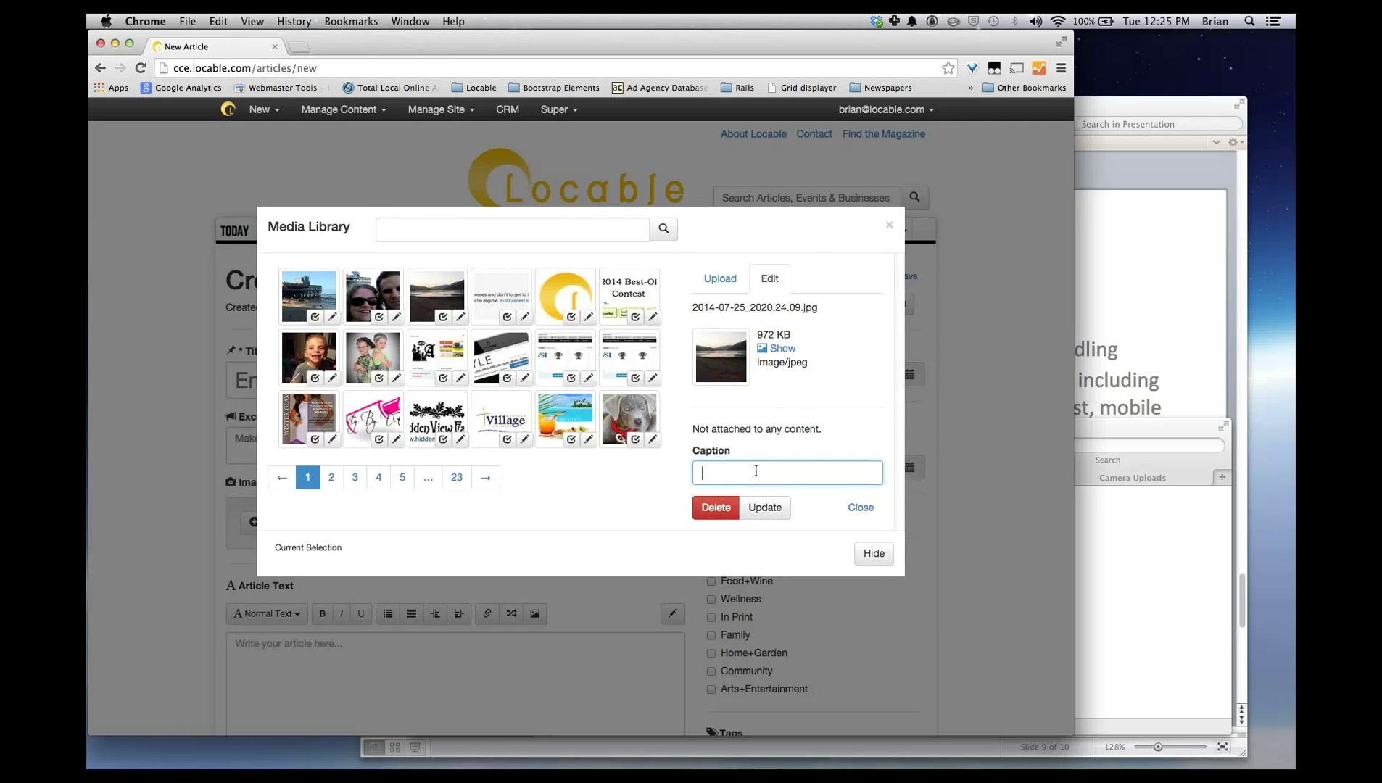
pyautogui.write('Camping att')
pyautogui.click(765, 507)
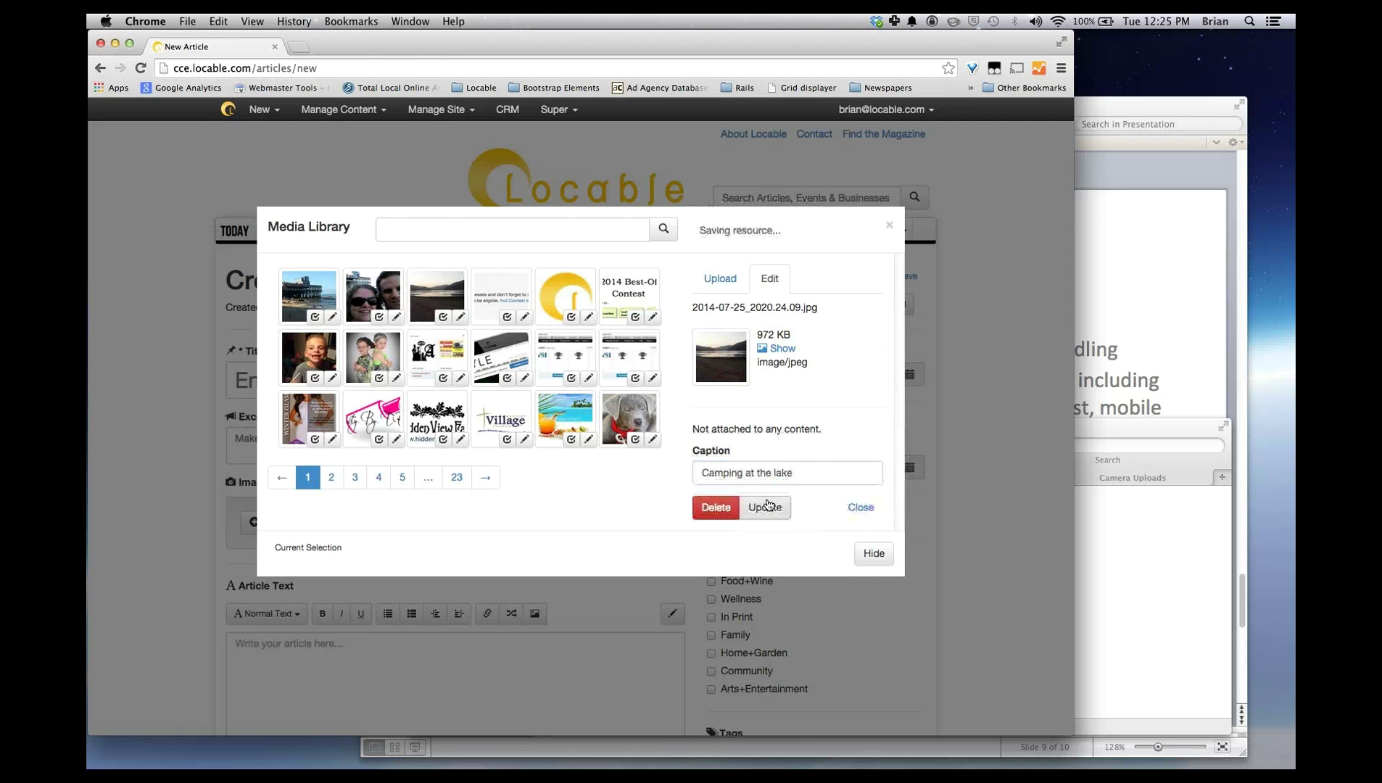
pyautogui.doubleClick(732, 230)
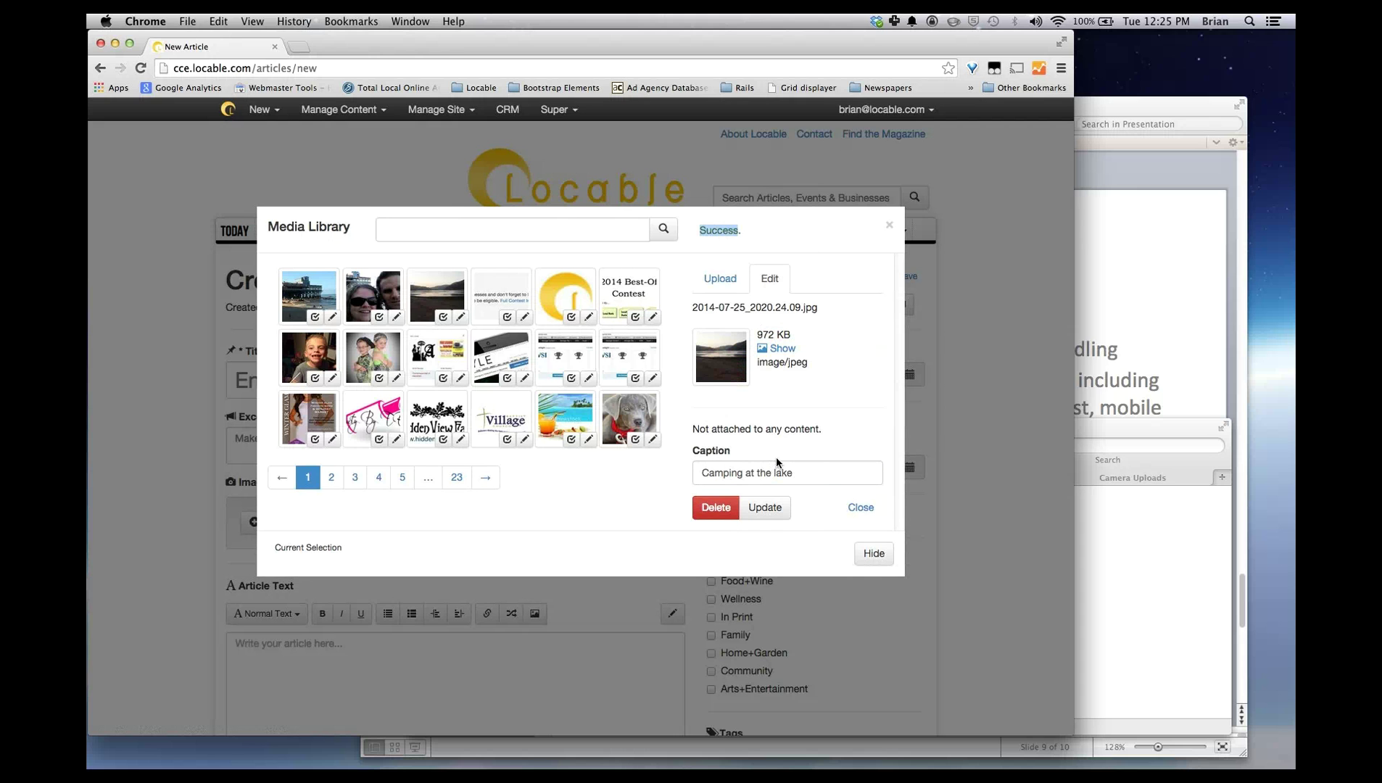
# - Download the captioned lake photo from the Media Library to the computer
pyautogui.rightClick(778, 351)
pyautogui.click(798, 395)
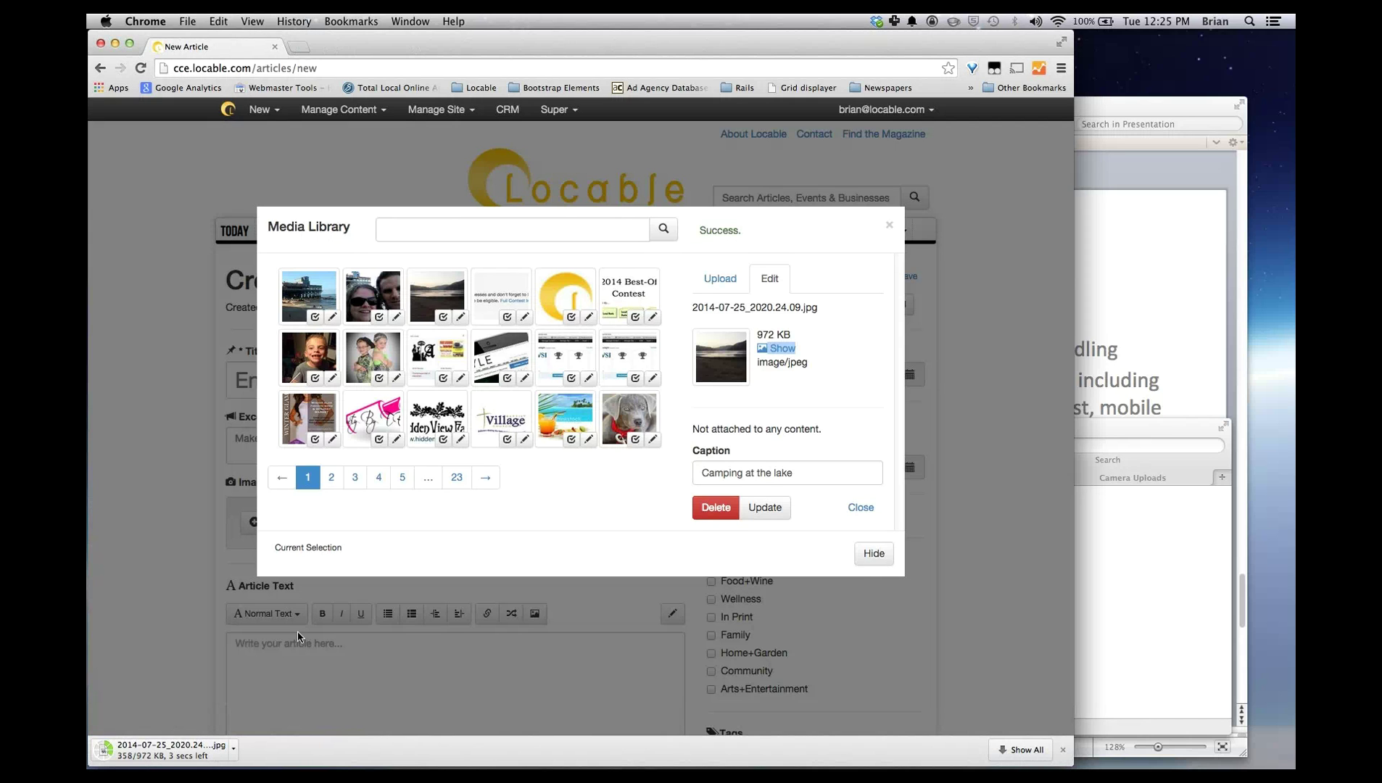
pyautogui.click(824, 384)
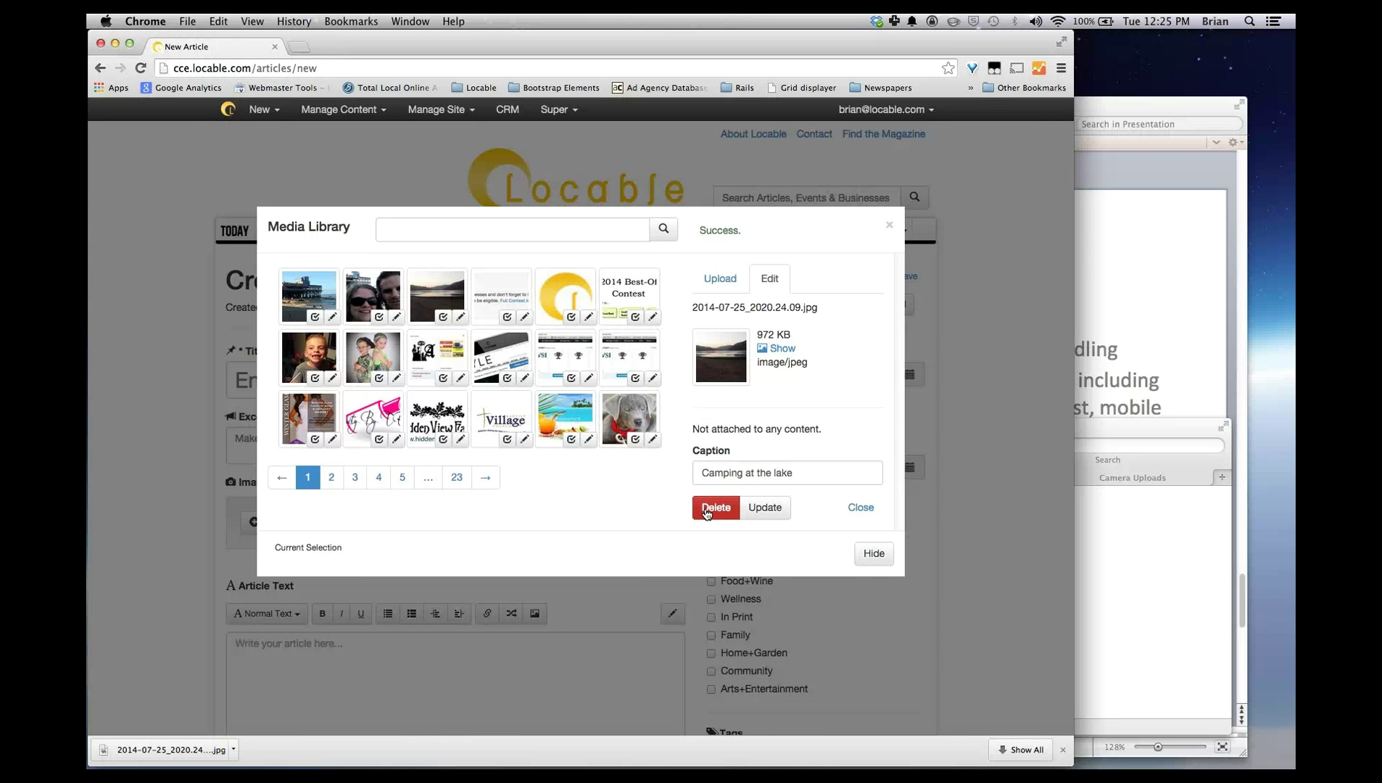
# - Check which content the lake photo, the puppy picture and several other images on the library's first page are attached to
pyautogui.moveTo(827, 430); pyautogui.dragTo(694, 433)
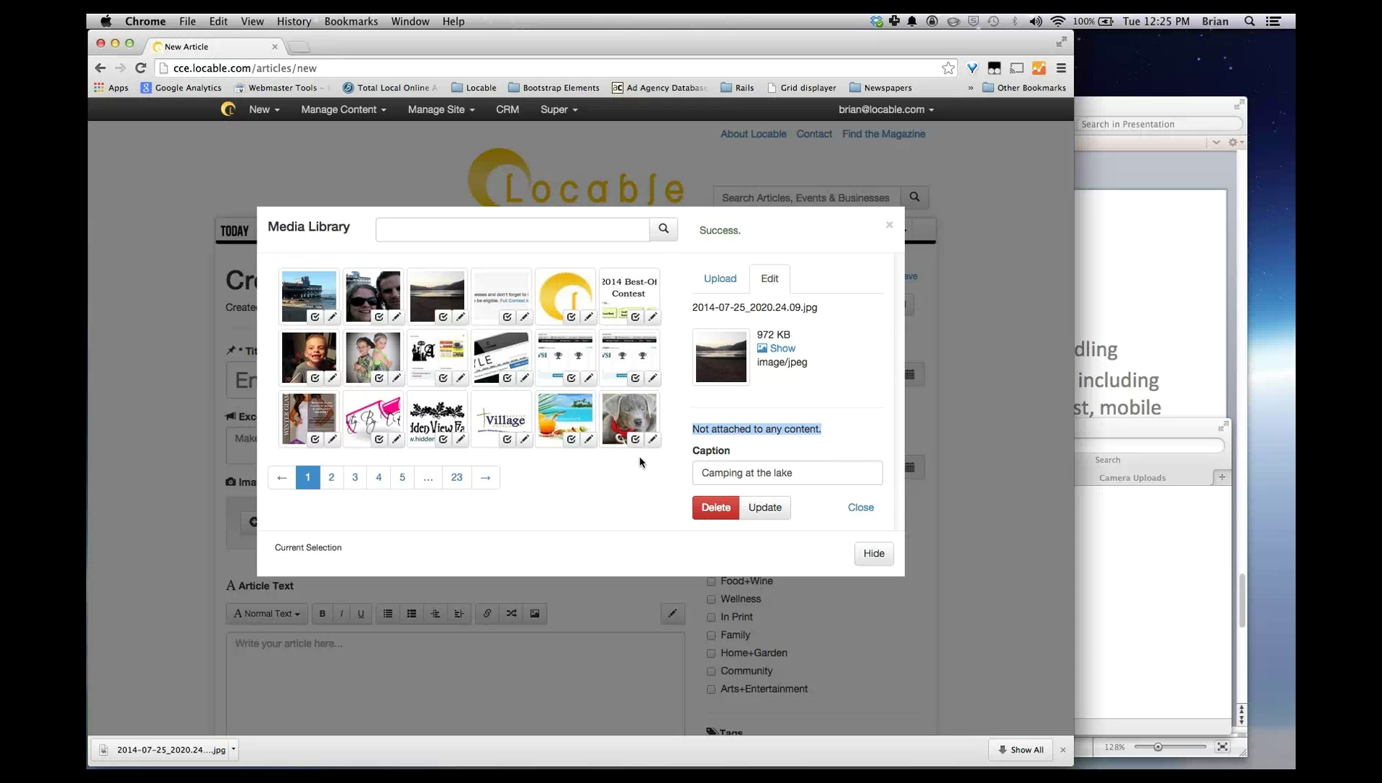
pyautogui.click(652, 439)
pyautogui.moveTo(790, 465); pyautogui.dragTo(723, 454)
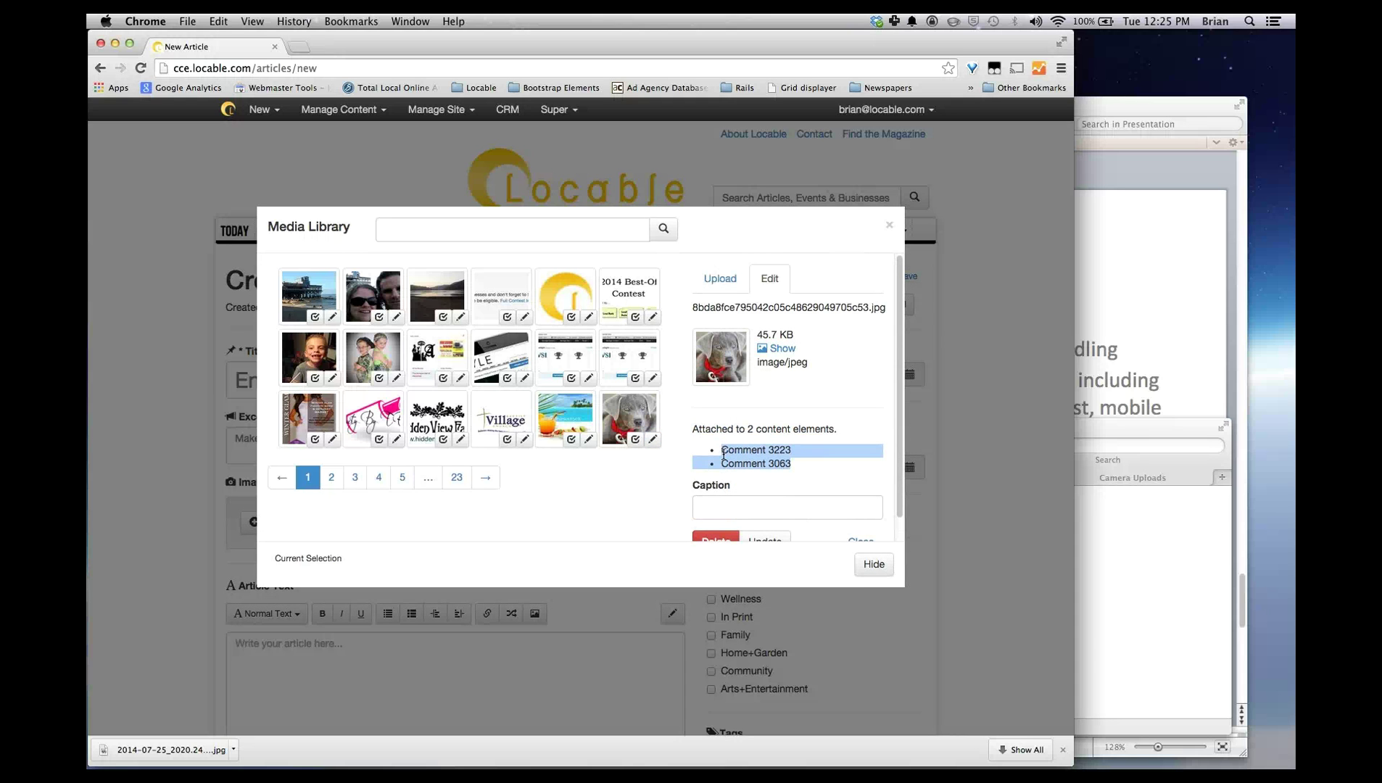
pyautogui.click(589, 439)
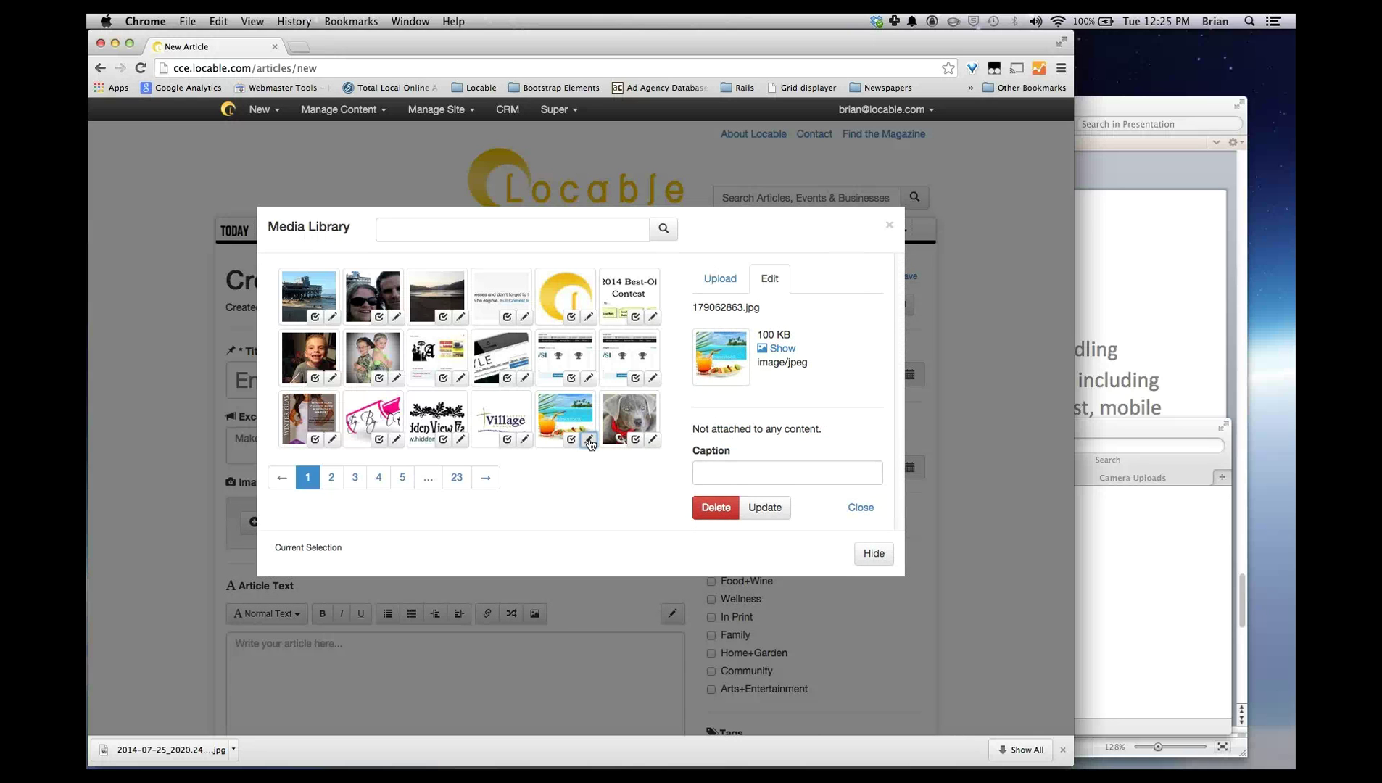
pyautogui.click(525, 440)
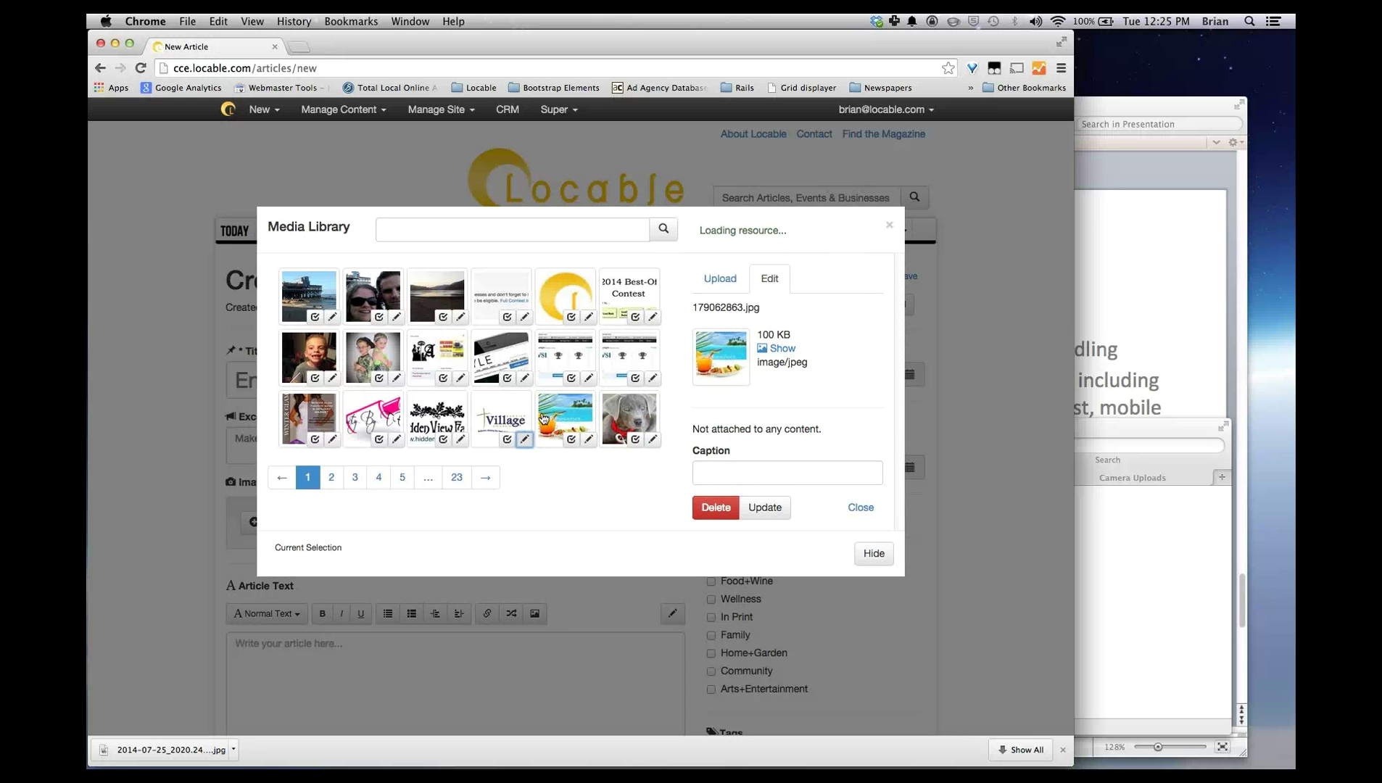
pyautogui.click(652, 377)
pyautogui.click(332, 378)
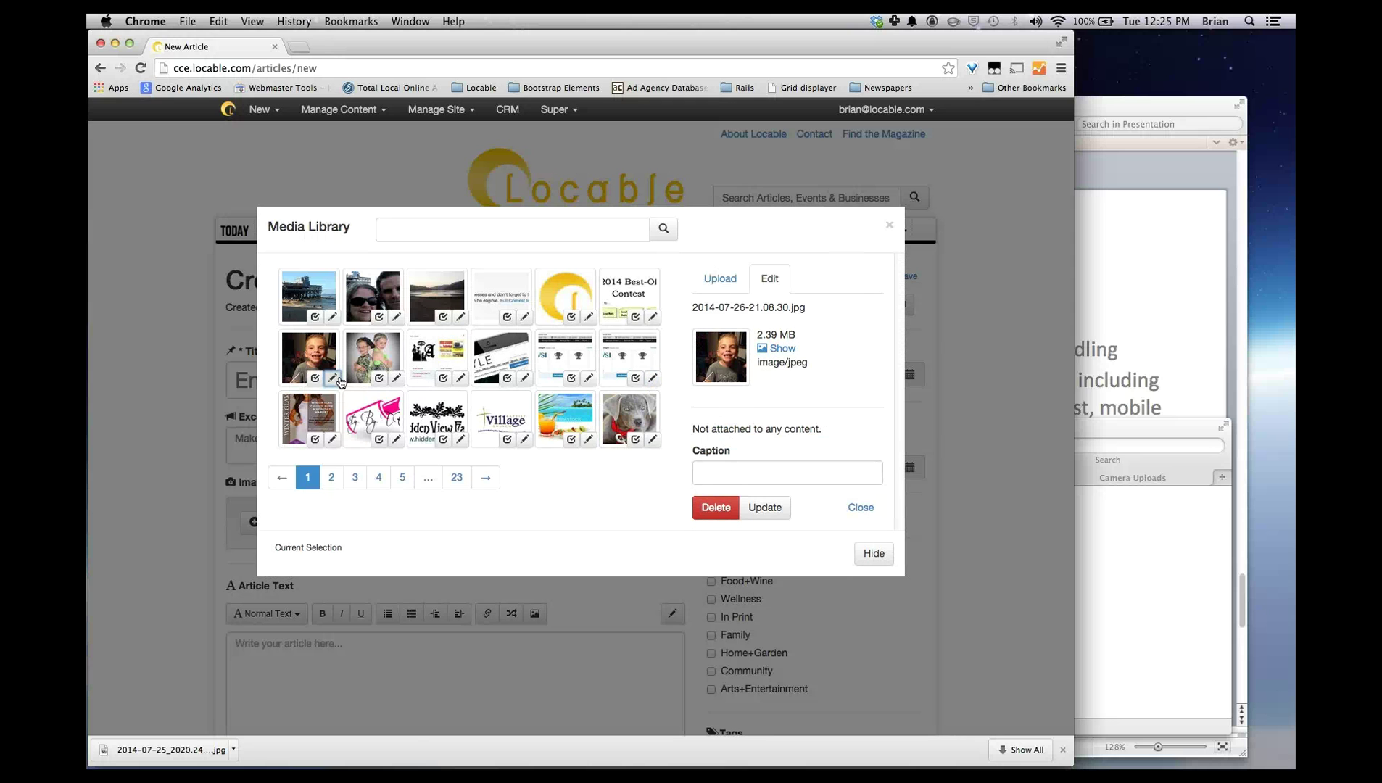
# - Review the attachments and caption of the first image on library page 2, return to page 1 and close the Media Library
pyautogui.click(331, 477)
pyautogui.click(332, 317)
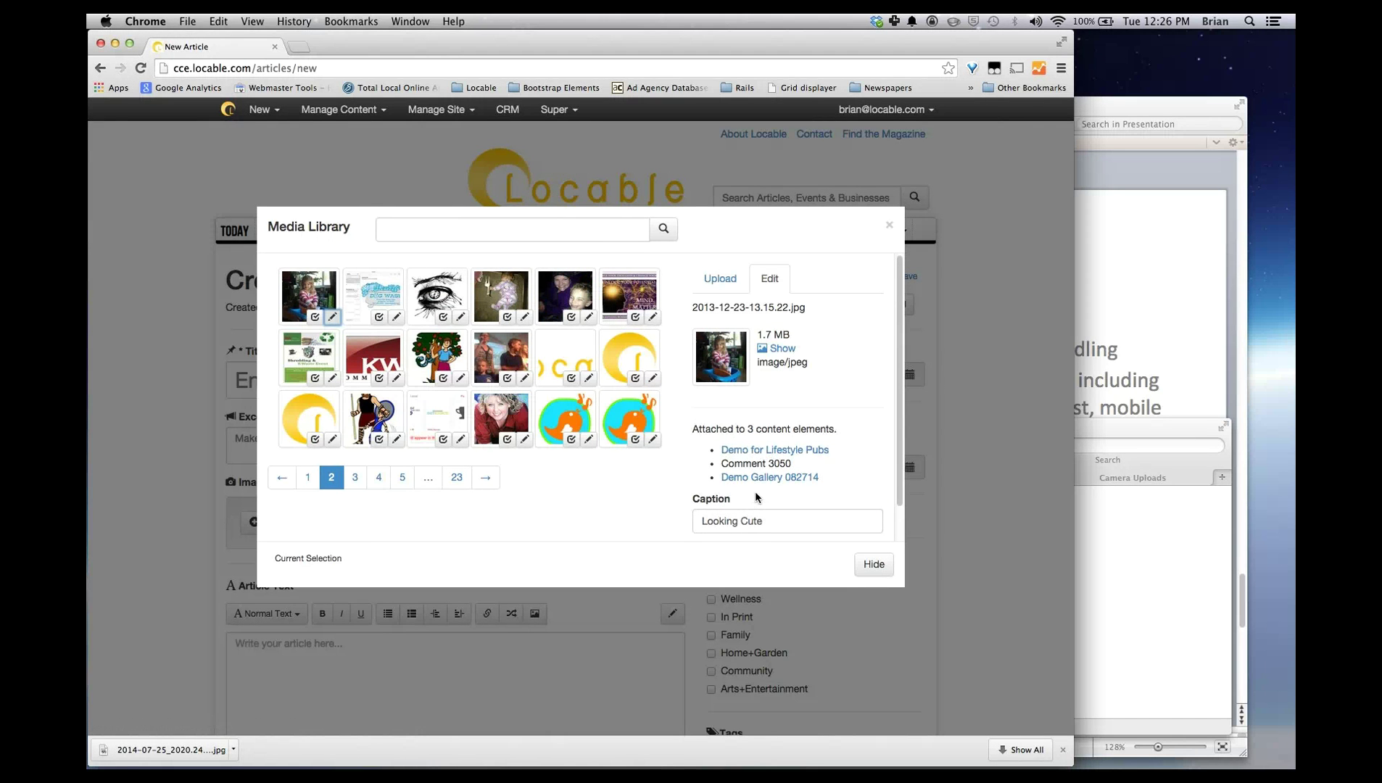
pyautogui.scroll(-2, 761, 424)
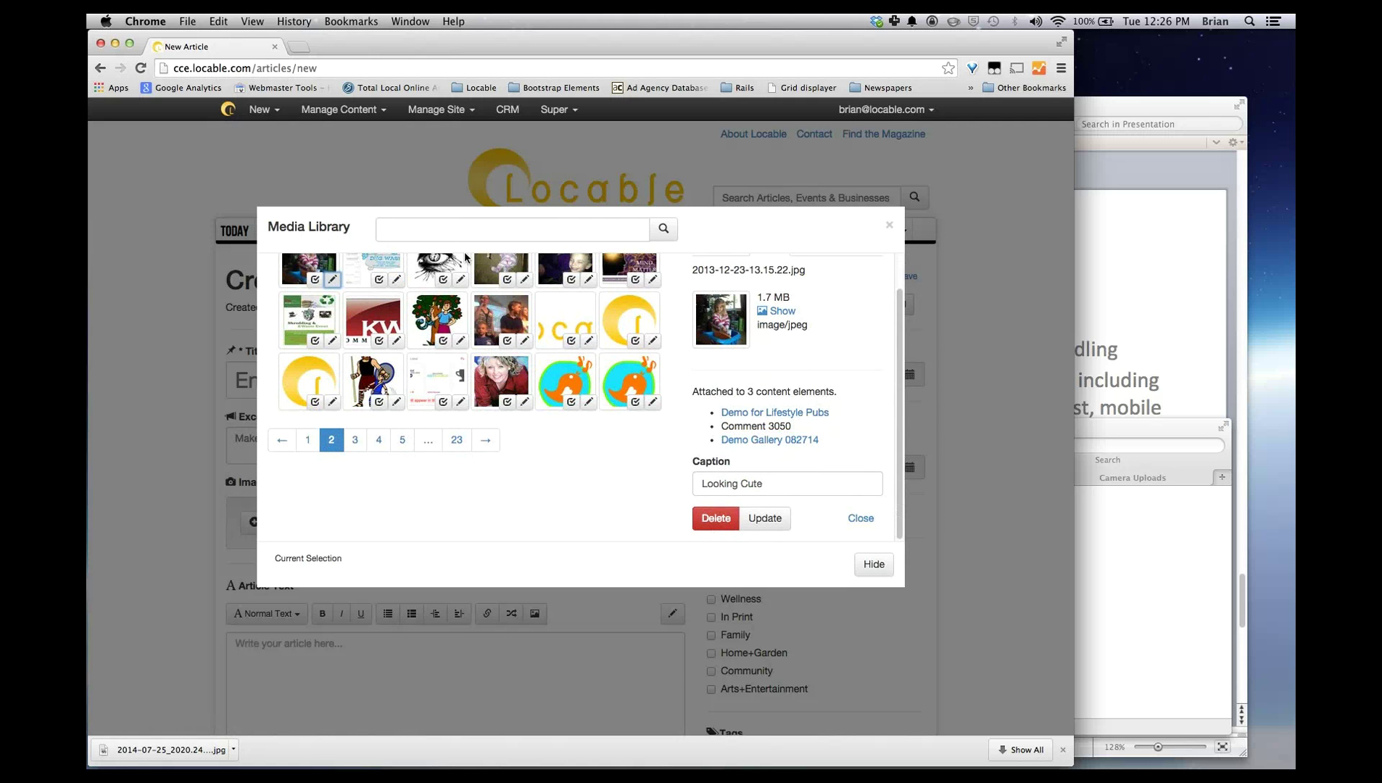
pyautogui.scroll(2, 471, 337)
pyautogui.click(308, 487)
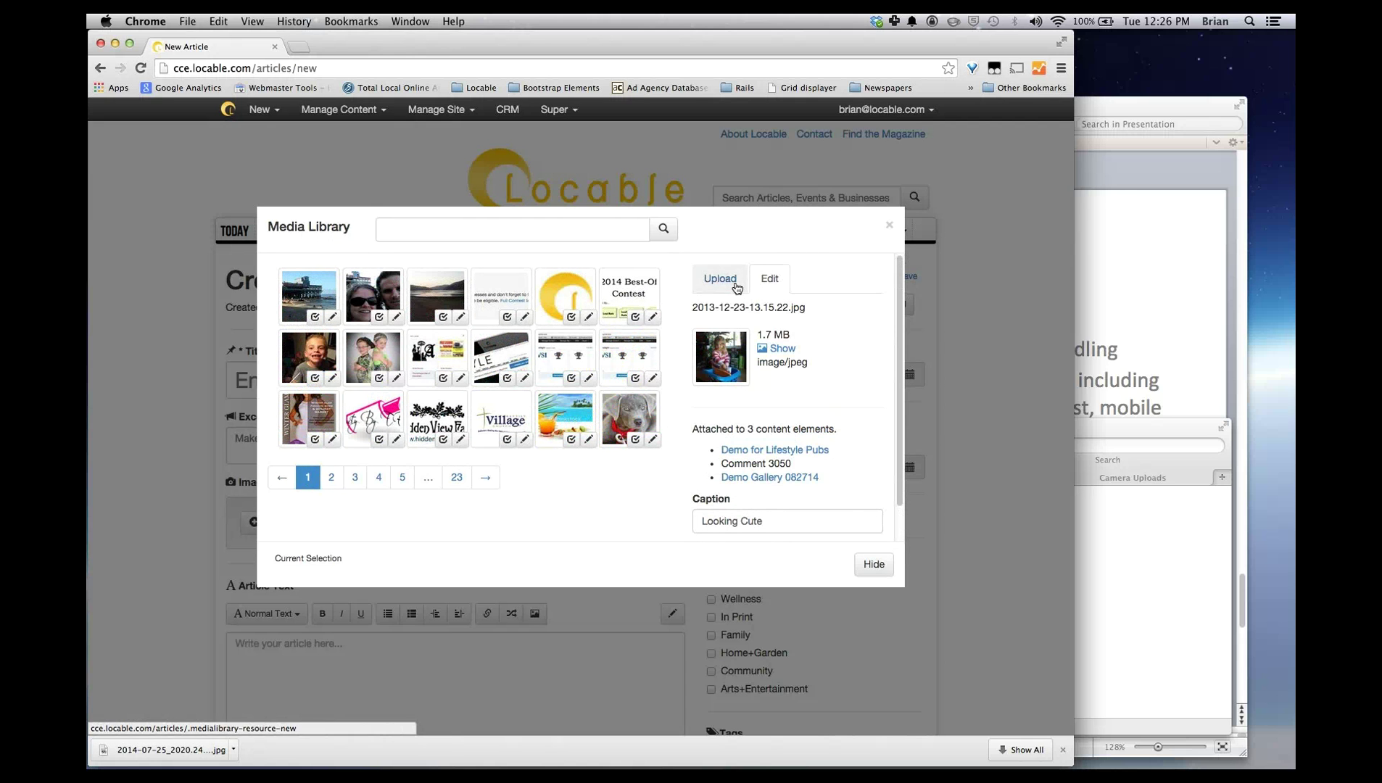
pyautogui.click(874, 564)
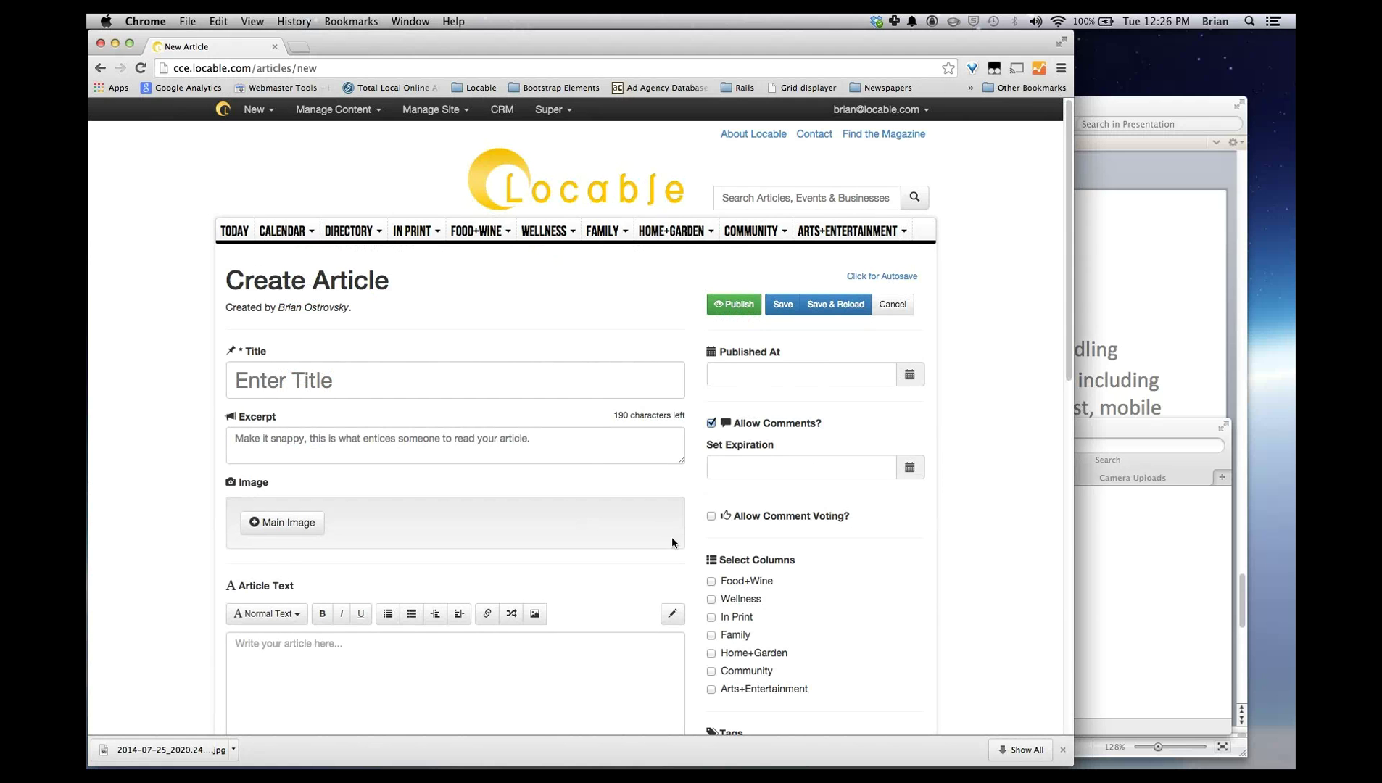
# - Place the uploaded beach pier photo as the article's main image
pyautogui.scroll(-3, 671, 540)
pyautogui.scroll(-2, 576, 529)
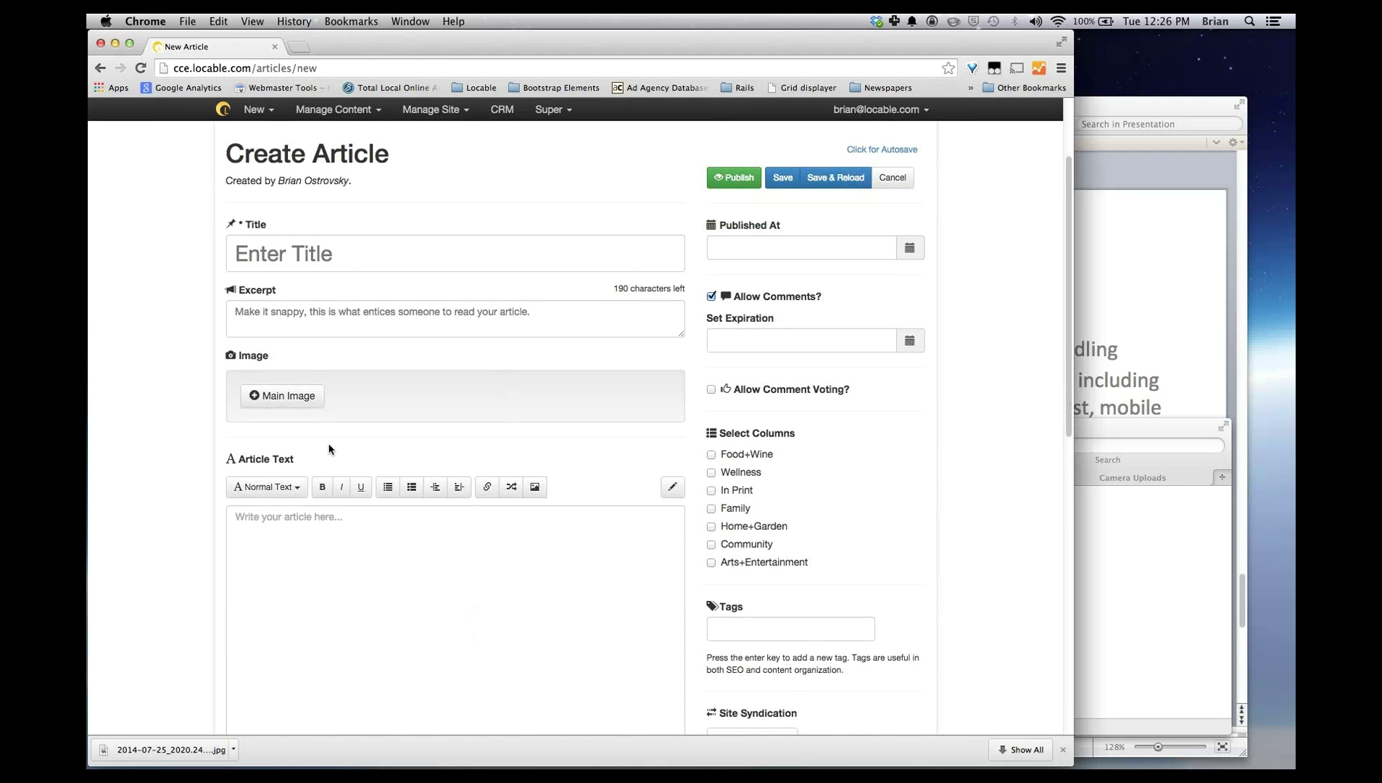
pyautogui.click(319, 400)
pyautogui.click(314, 317)
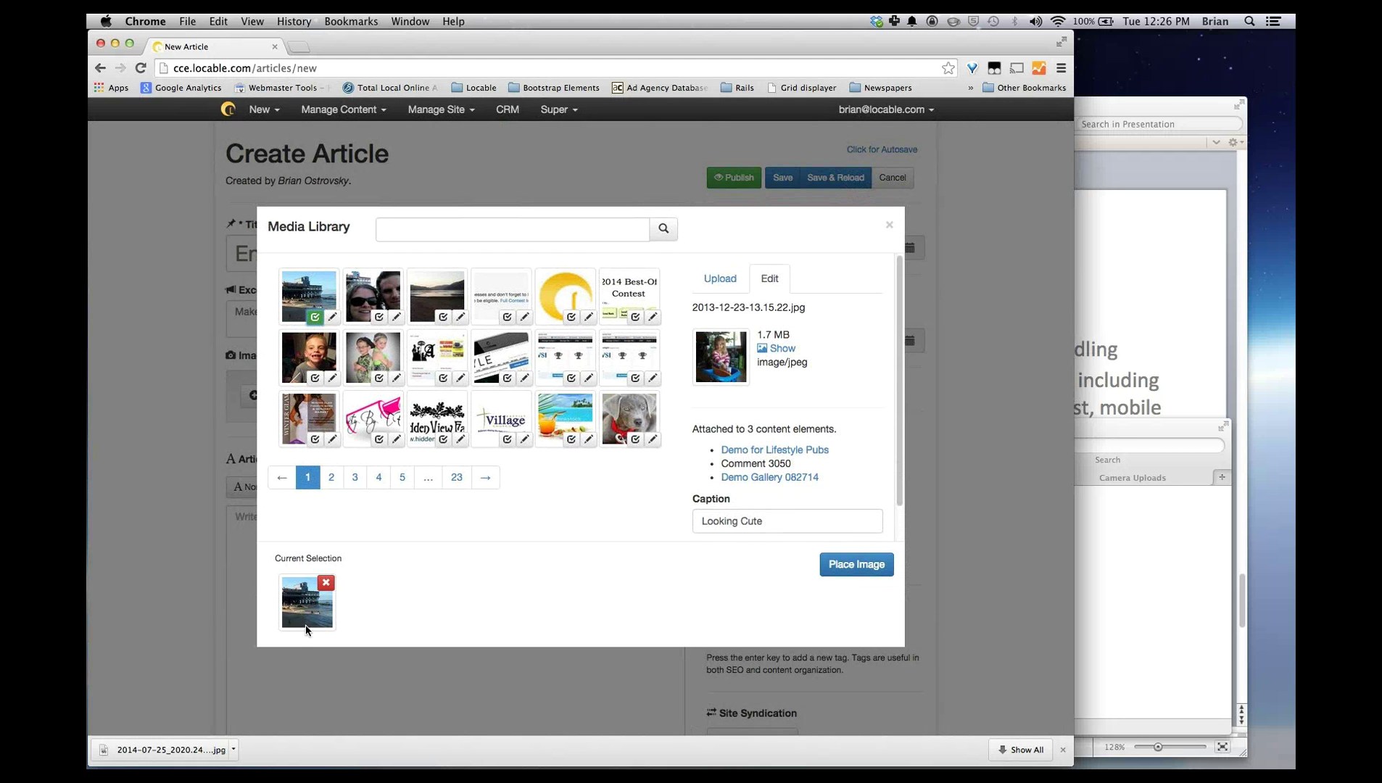
pyautogui.click(841, 565)
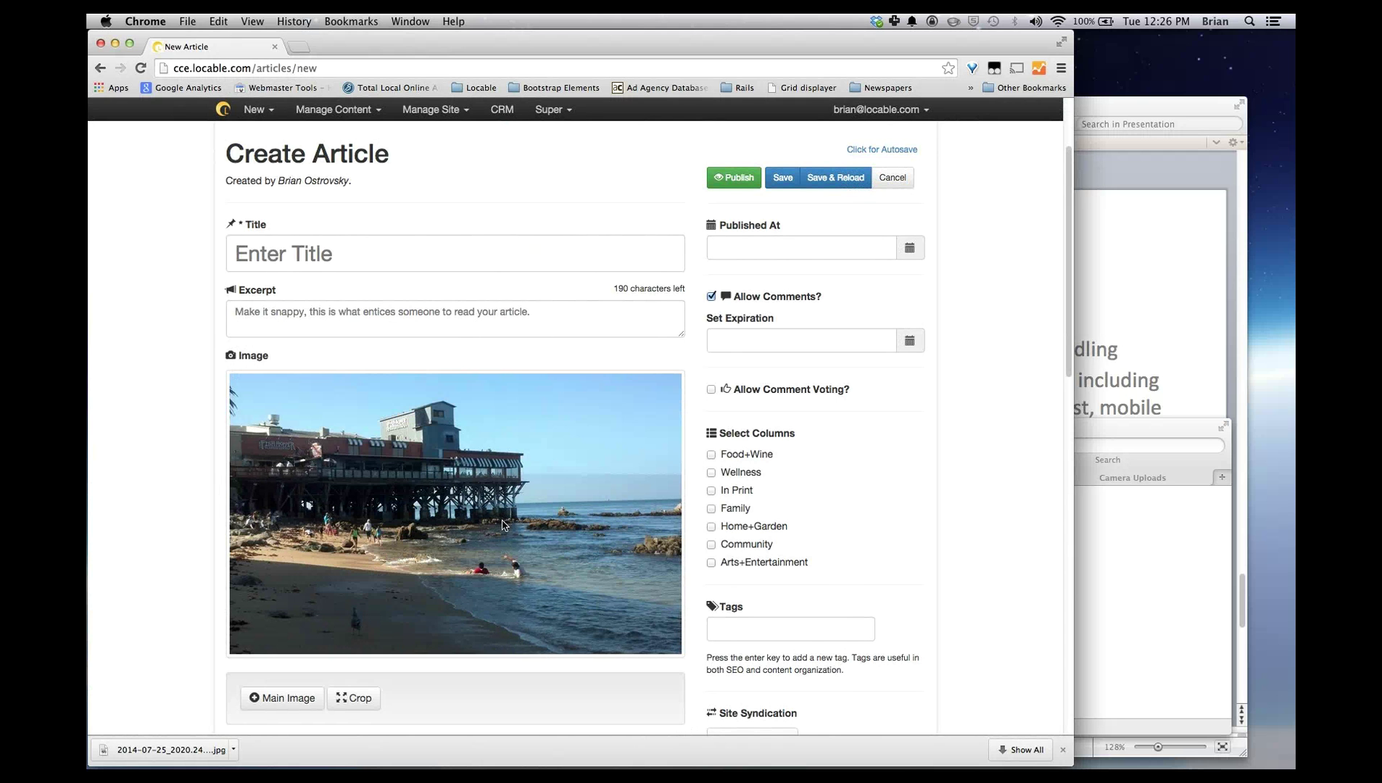
pyautogui.scroll(-1, 500, 517)
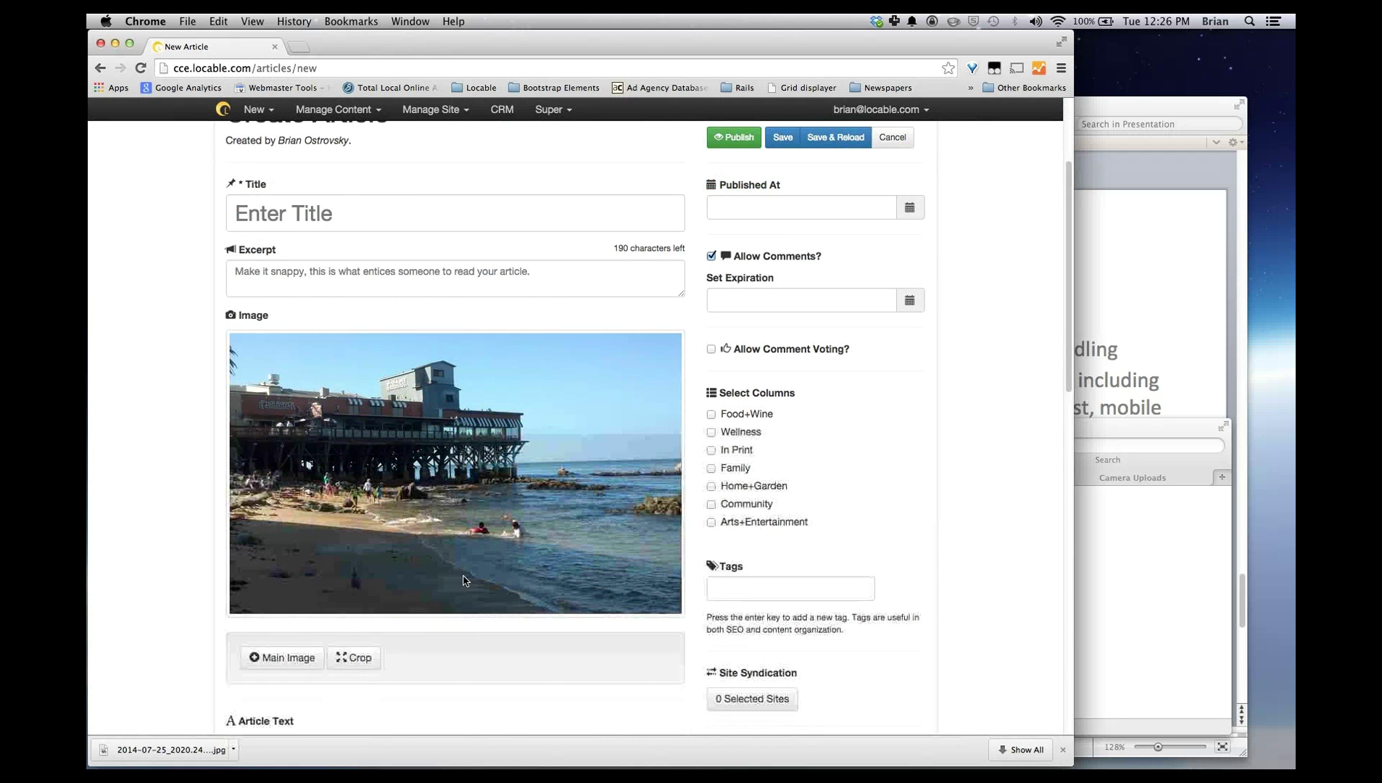
pyautogui.click(367, 671)
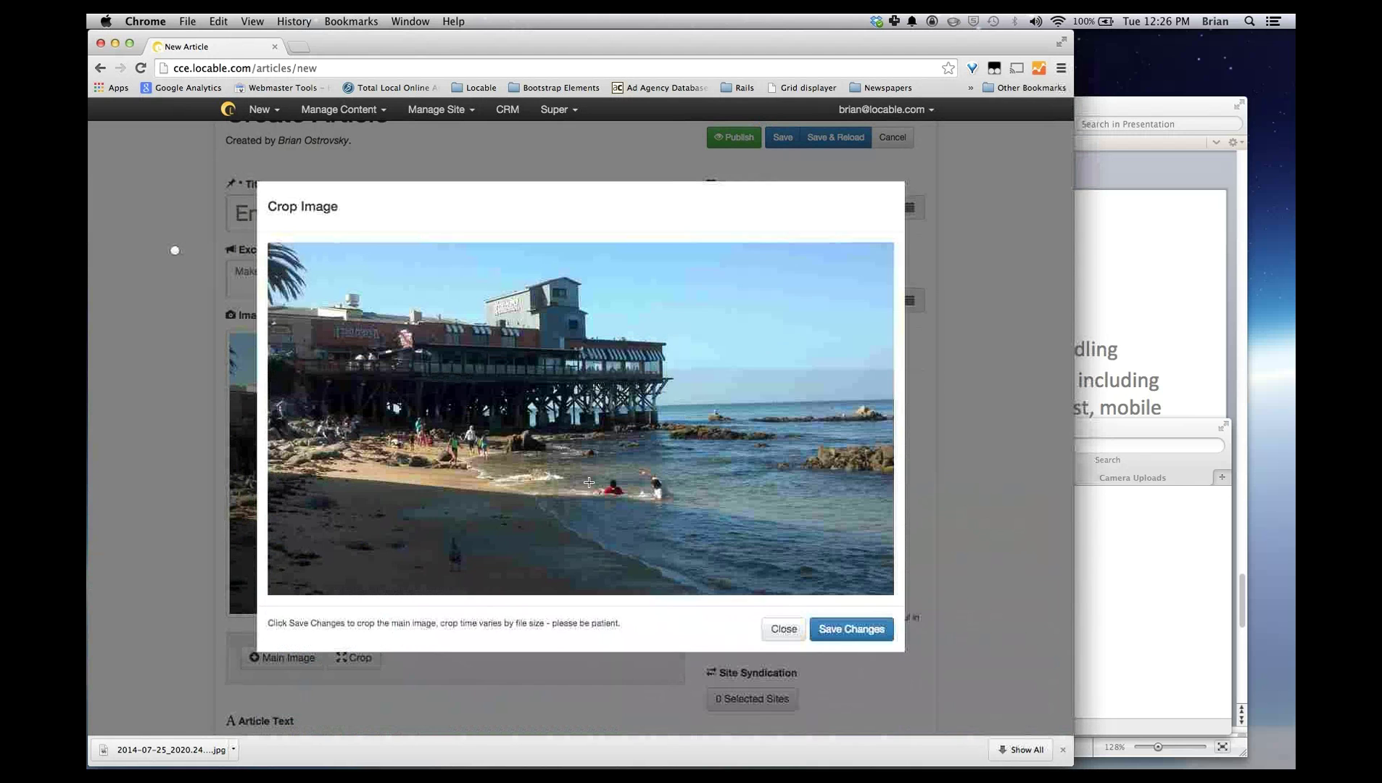
pyautogui.moveTo(293, 281); pyautogui.dragTo(716, 542)
pyautogui.moveTo(798, 466); pyautogui.dragTo(804, 591)
pyautogui.click(915, 500)
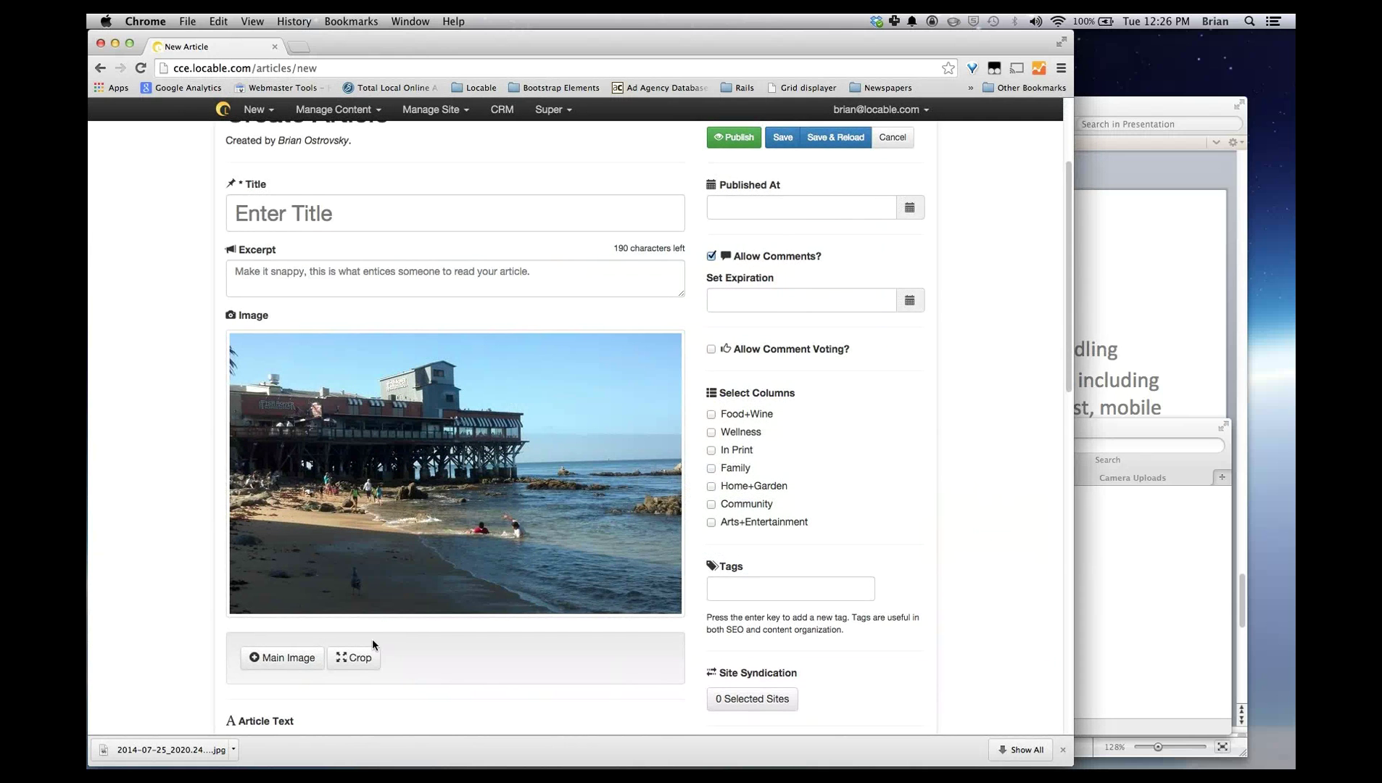
# - Crop the main image to a central area around the pier and swimmers, and save the crop
pyautogui.click(371, 652)
pyautogui.moveTo(319, 306); pyautogui.dragTo(805, 529)
pyautogui.click(862, 628)
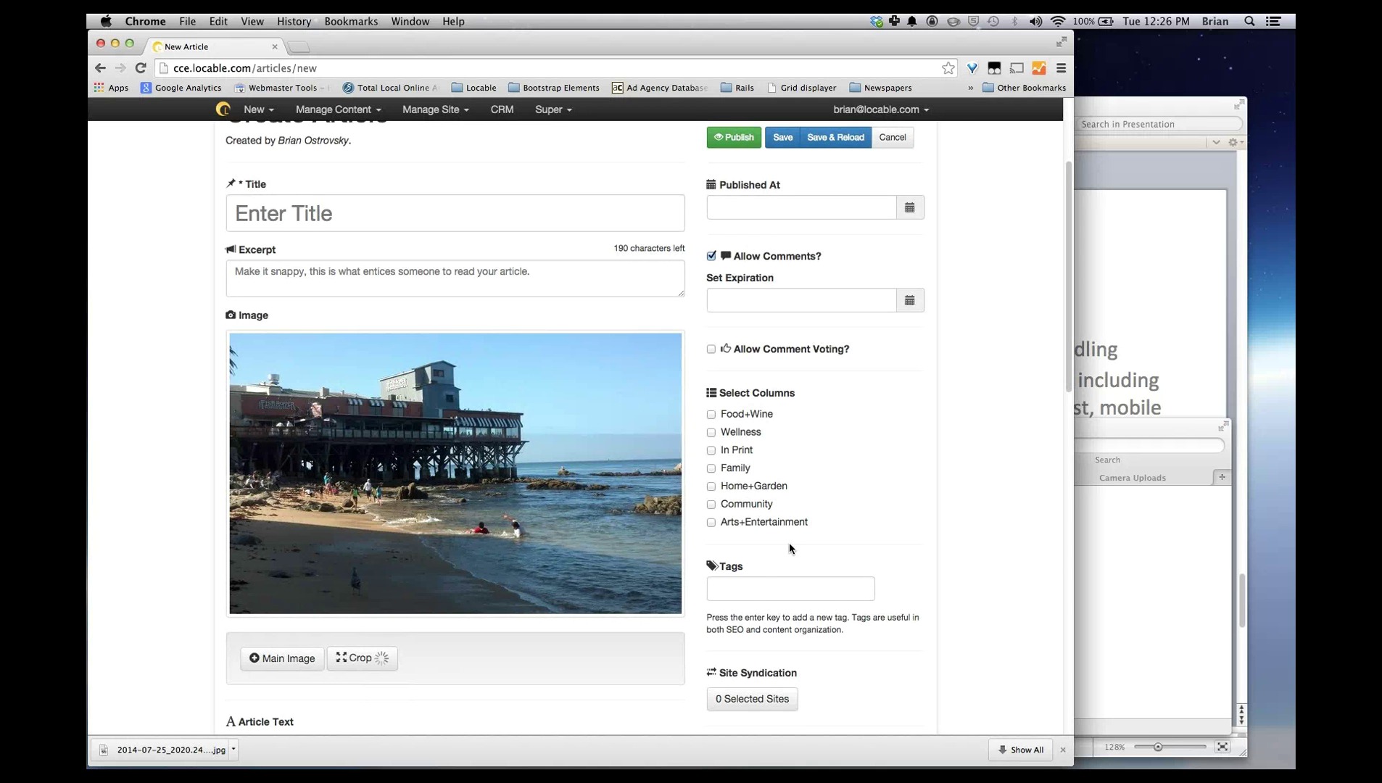
# - Add the existing tag "Demo" and a new tag "race" to the article
pyautogui.scroll(-1, 790, 542)
pyautogui.click(715, 556)
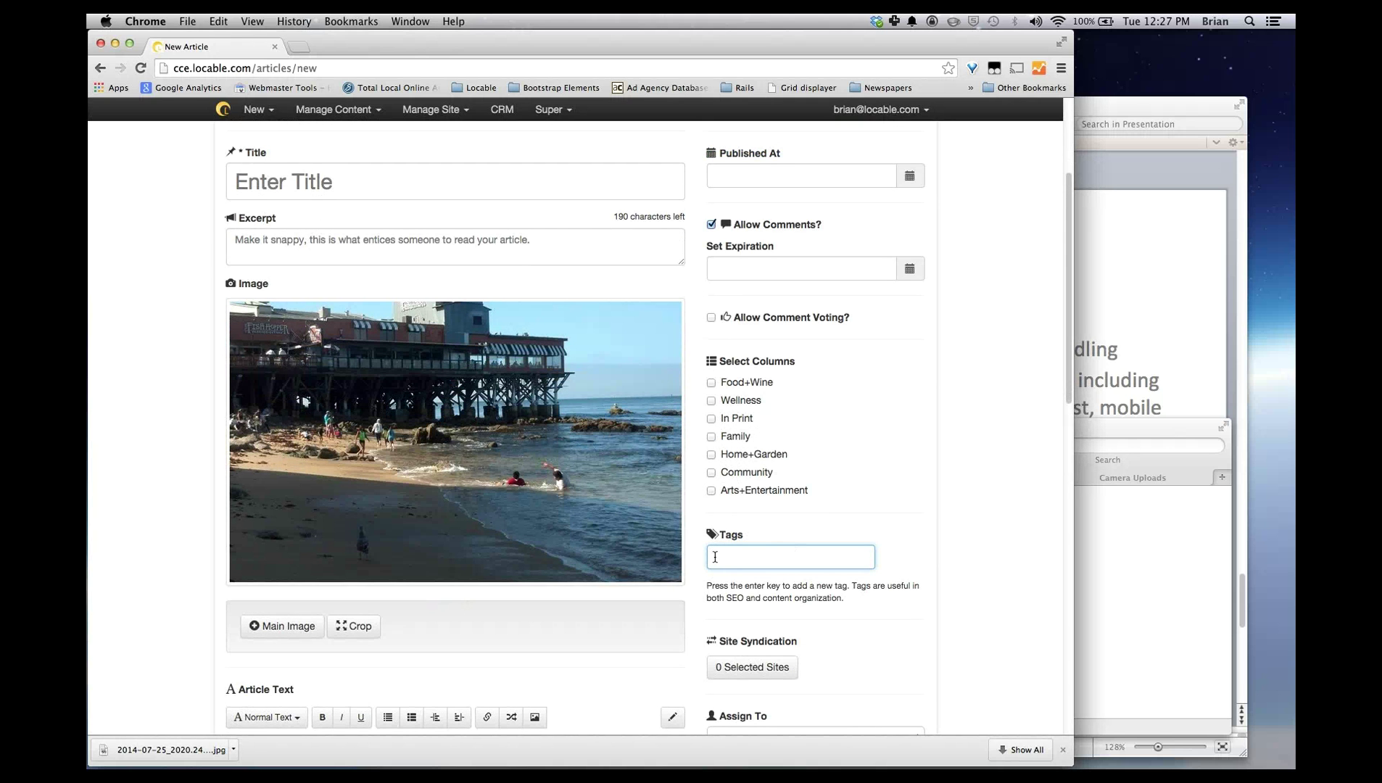
pyautogui.write('demo')
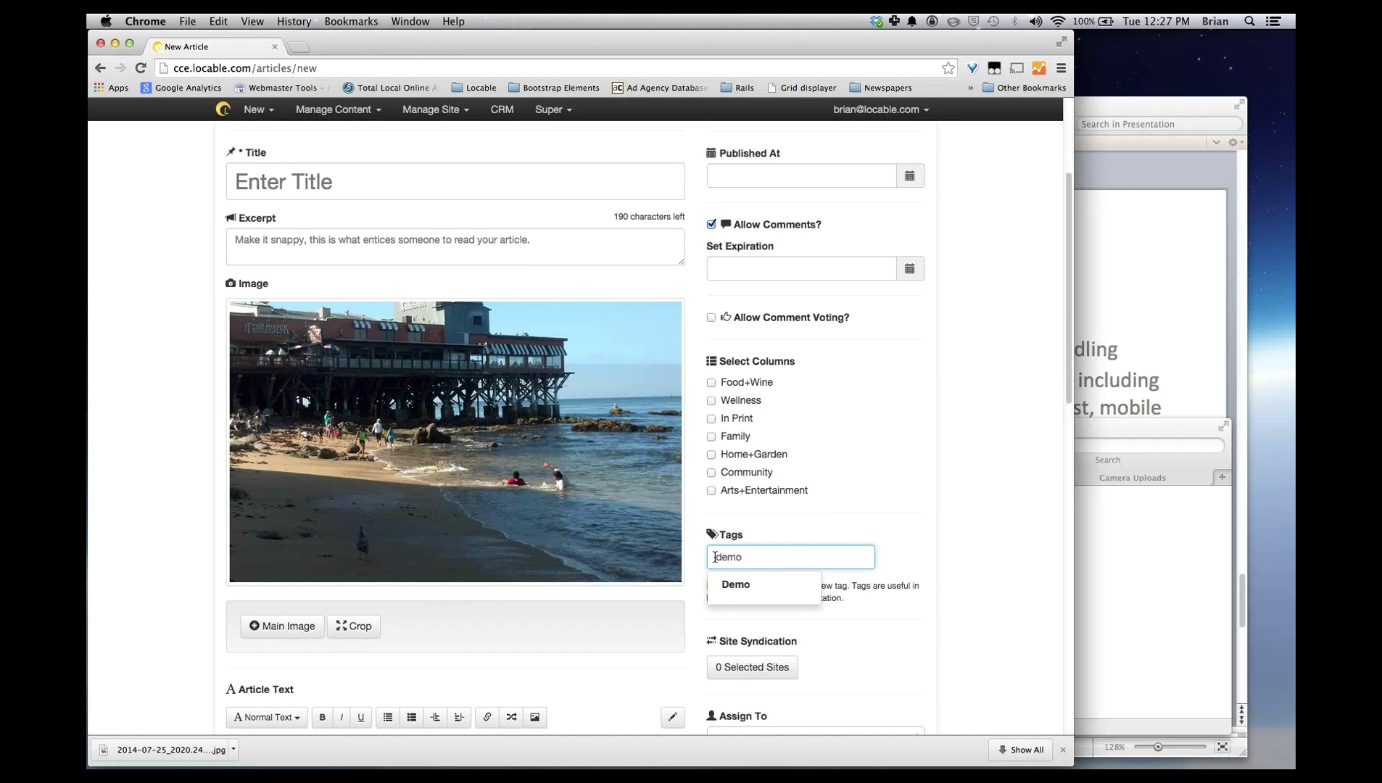
pyautogui.press('Down')
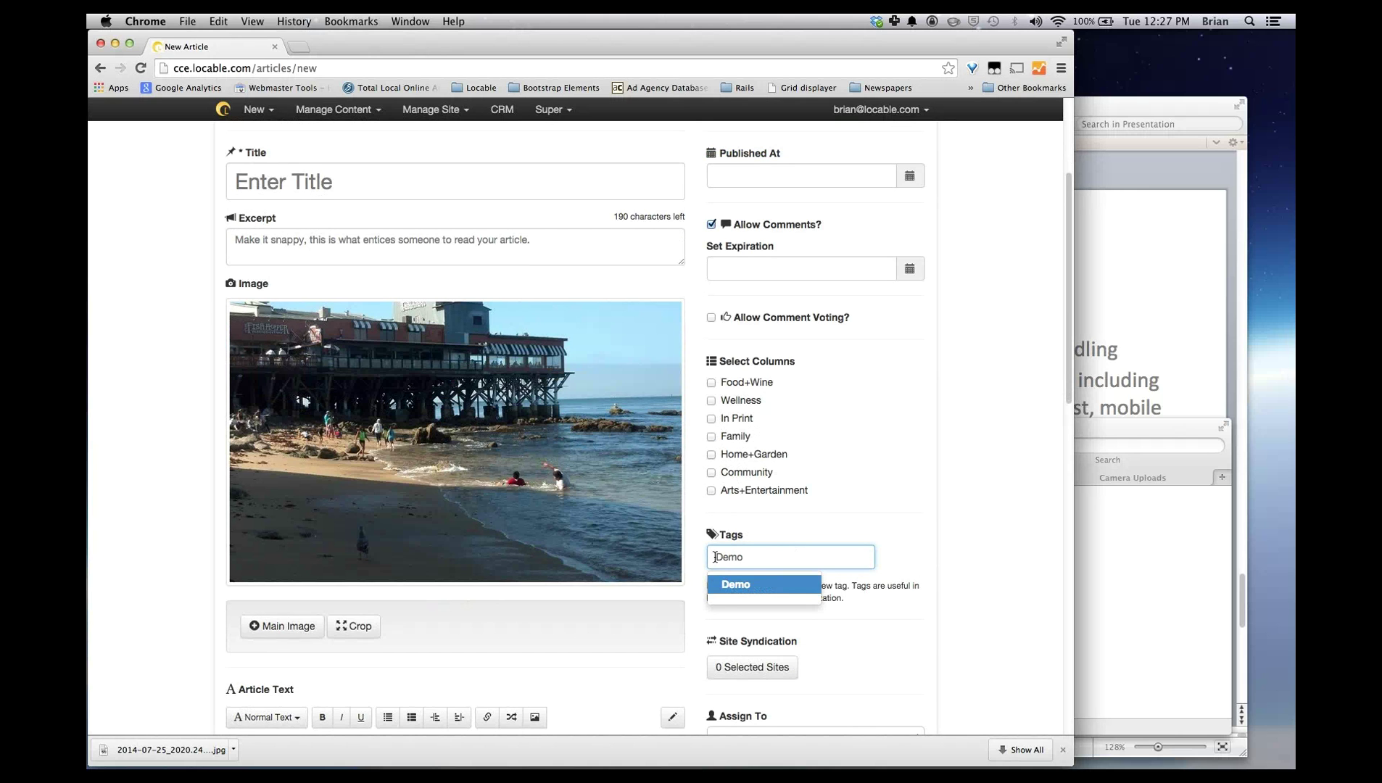
pyautogui.press('Return')
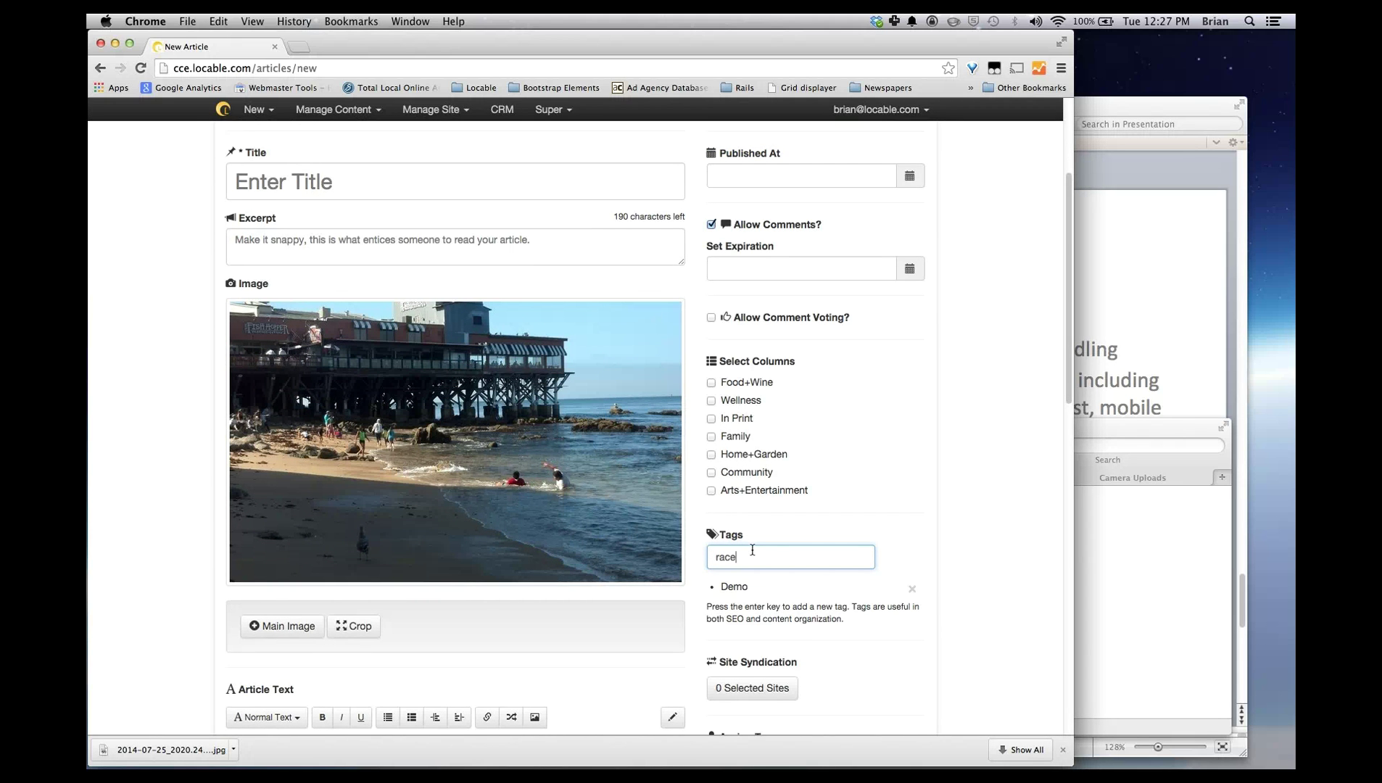
pyautogui.press('Return')
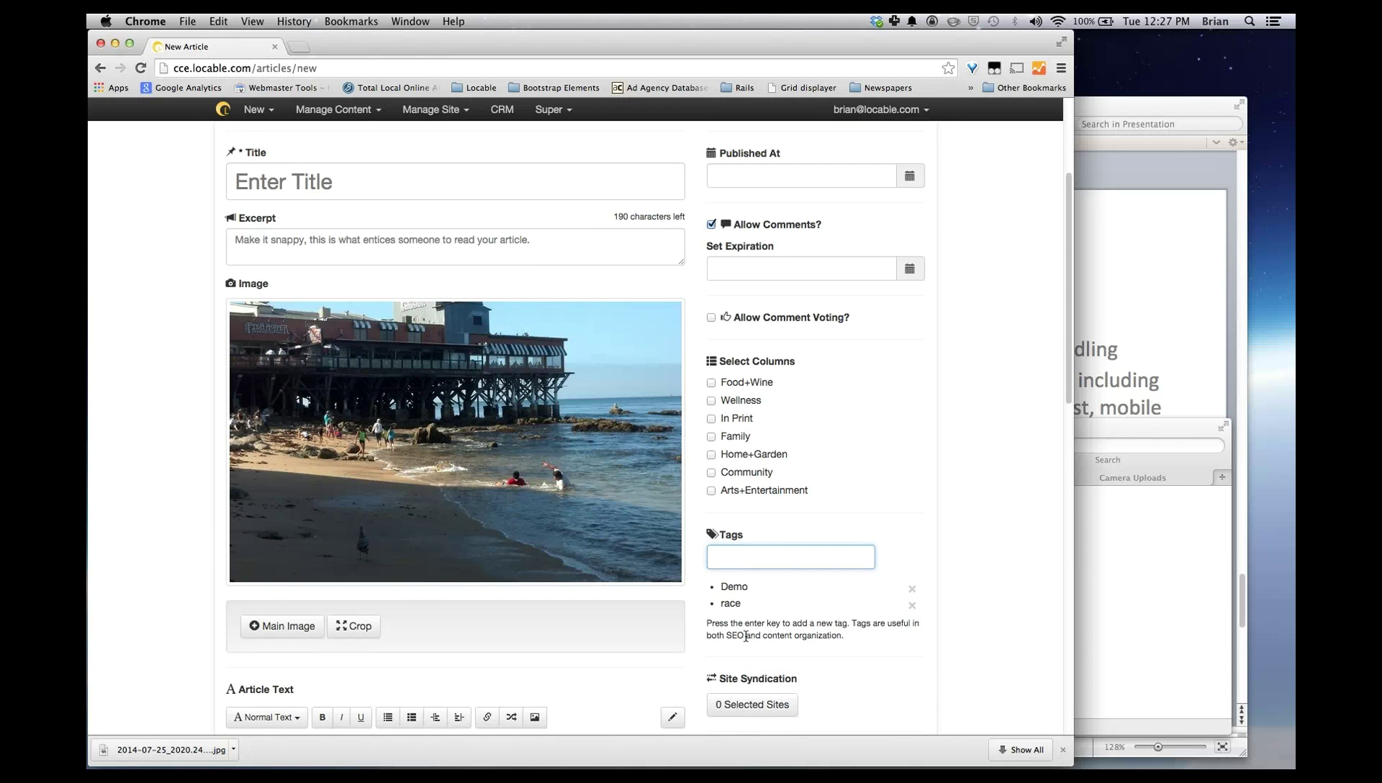
# - Begin the article text with "I had lunch at"
pyautogui.scroll(-5, 702, 614)
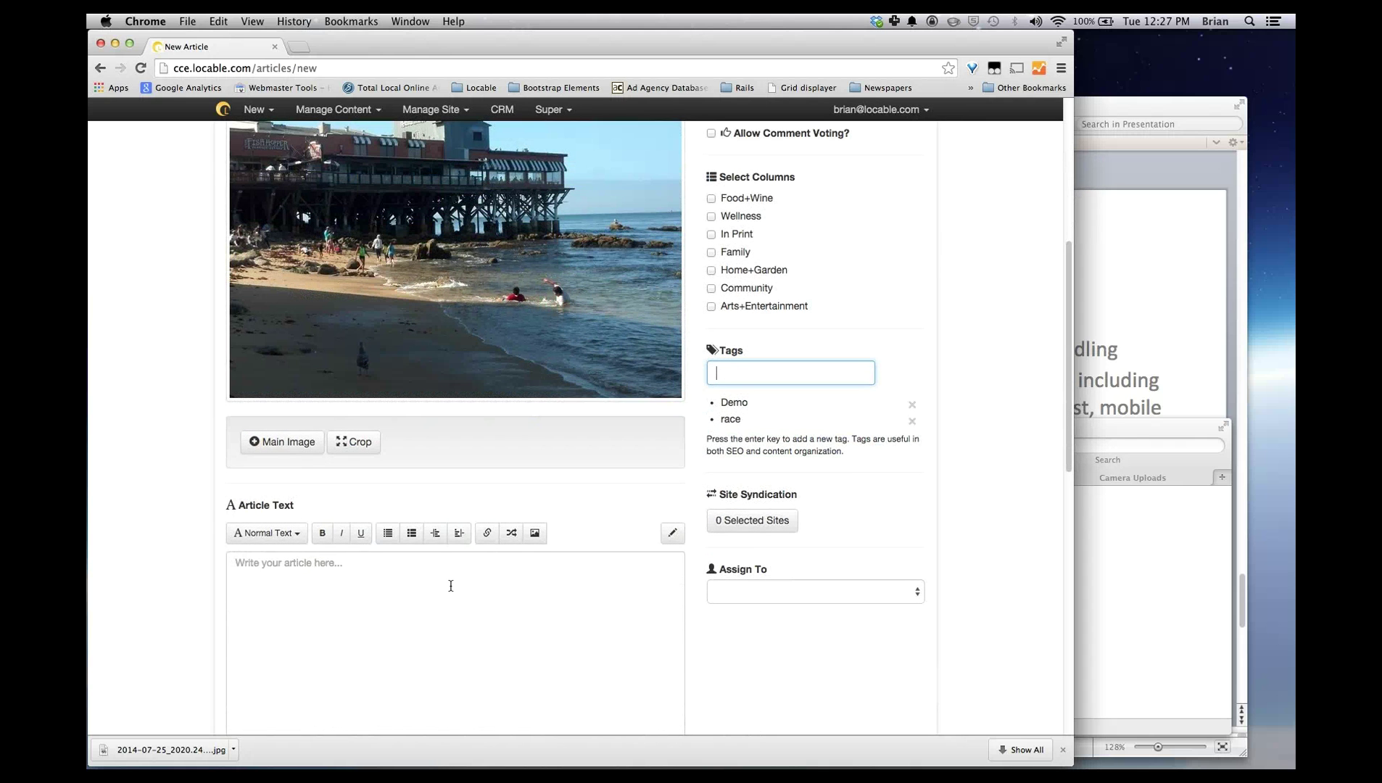
pyautogui.click(275, 560)
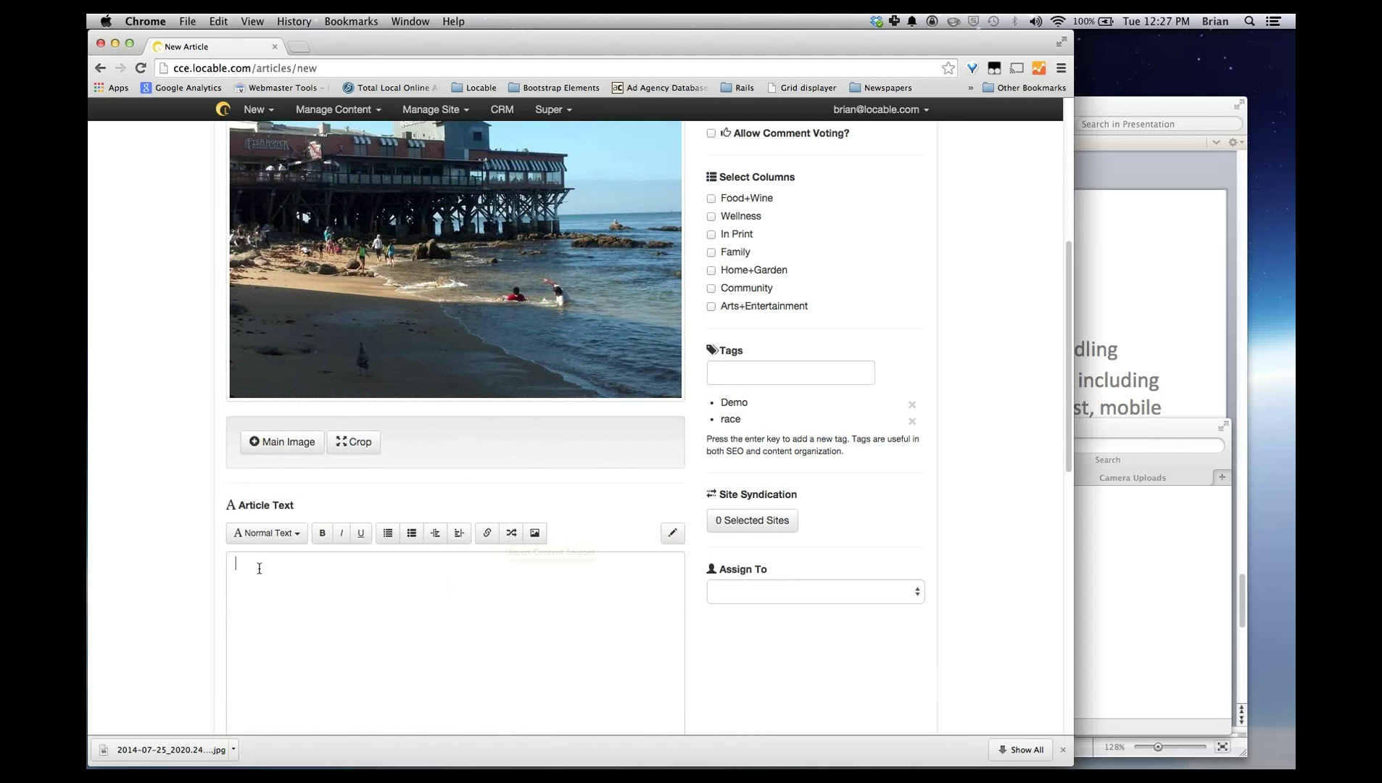
pyautogui.write('had lunch at')
# - Search the Listings content for "cafe" and insert a link to the Issaquah Cafe listing after the text
pyautogui.click(485, 536)
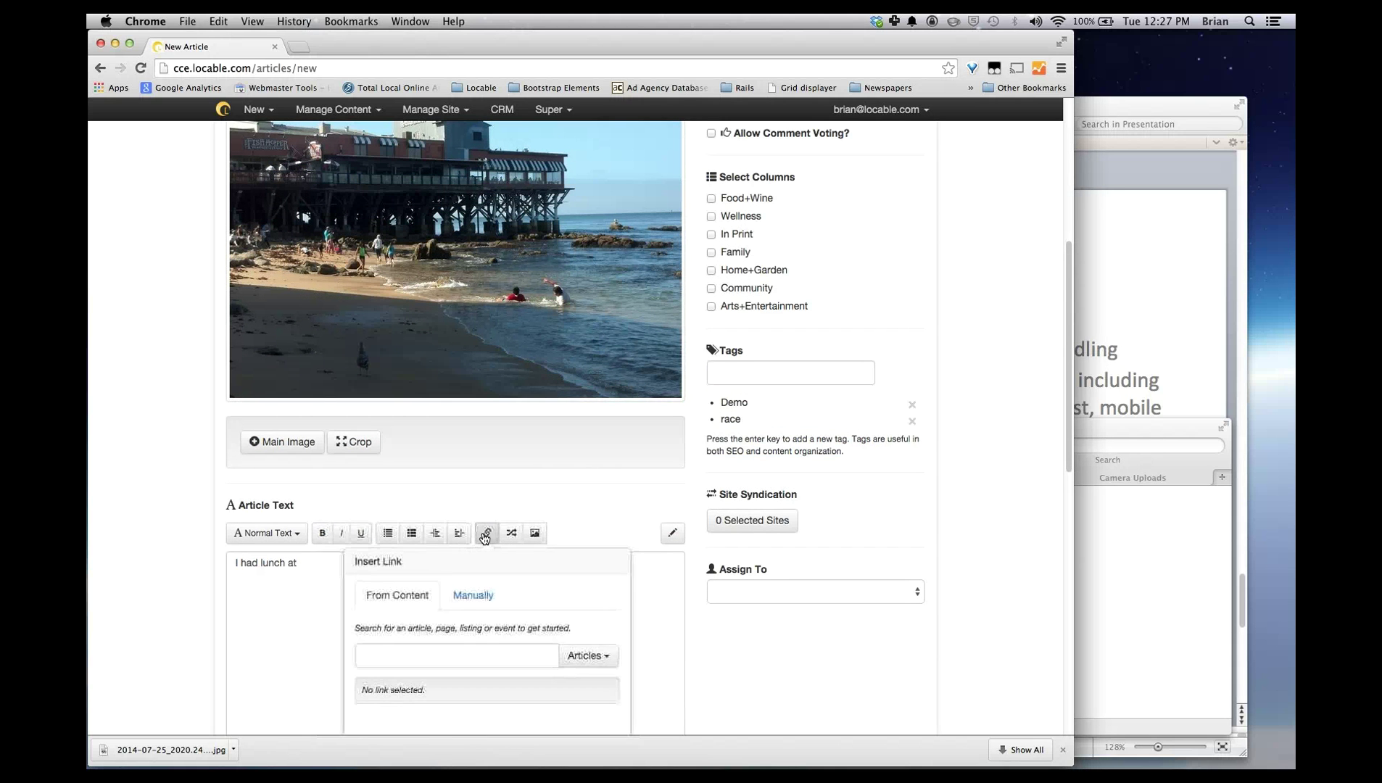
pyautogui.scroll(-2, 497, 510)
pyautogui.scroll(-3, 497, 510)
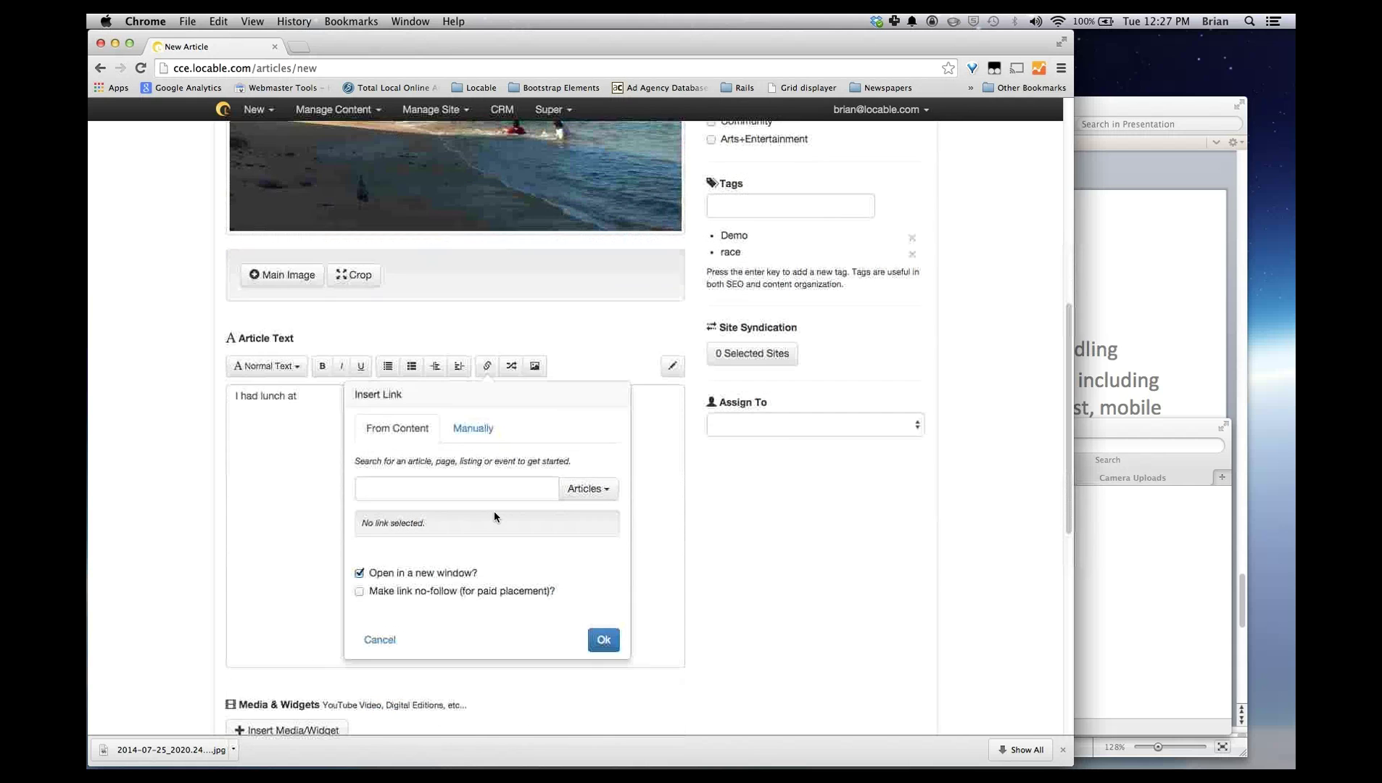
pyautogui.click(417, 486)
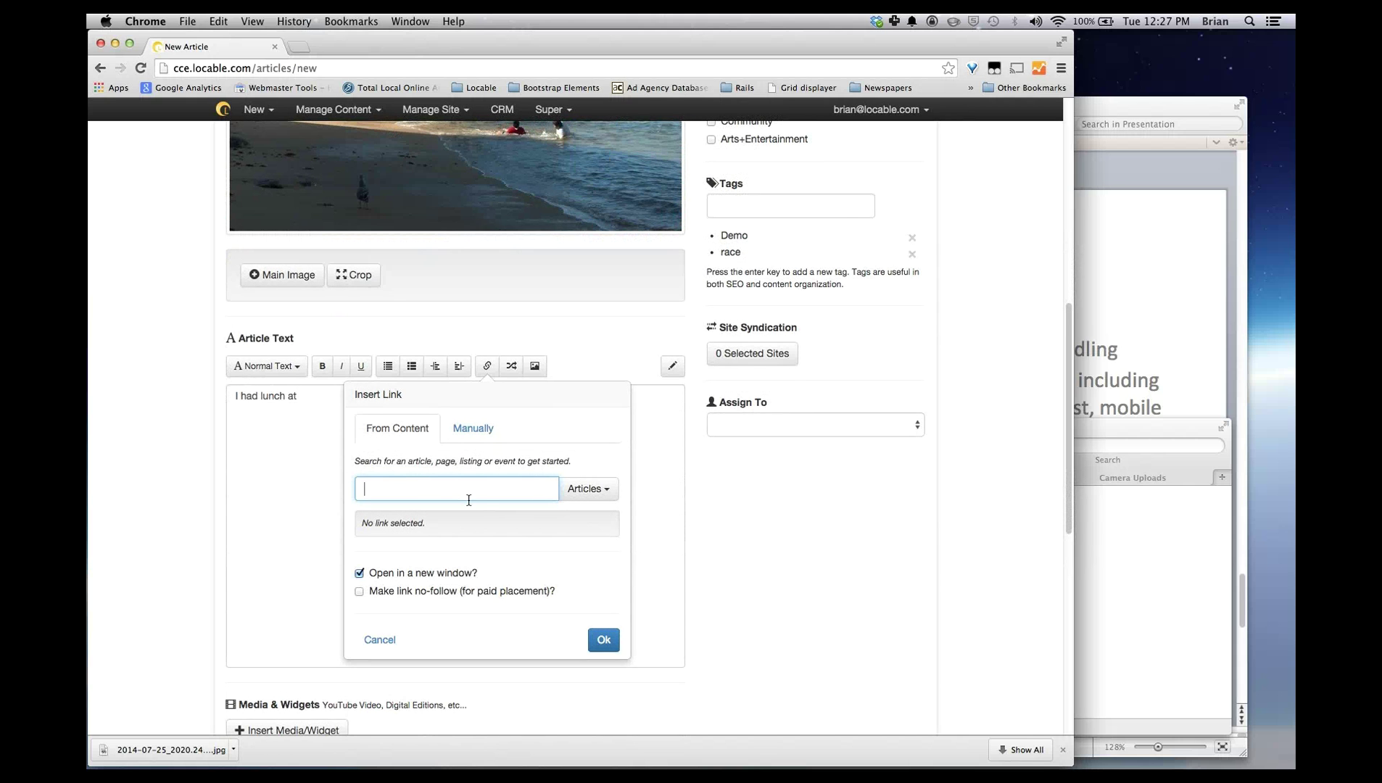
pyautogui.click(605, 490)
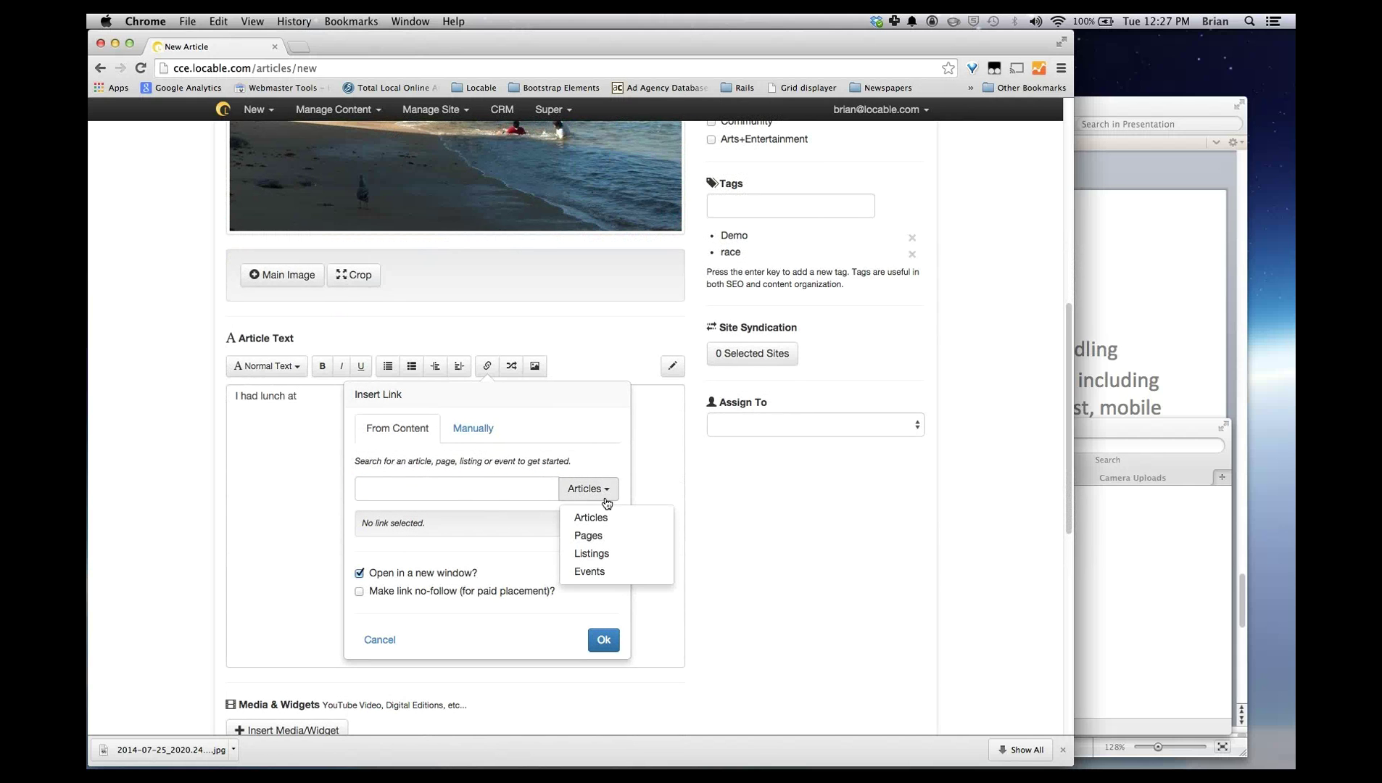
pyautogui.click(587, 554)
pyautogui.click(495, 489)
pyautogui.write('afe')
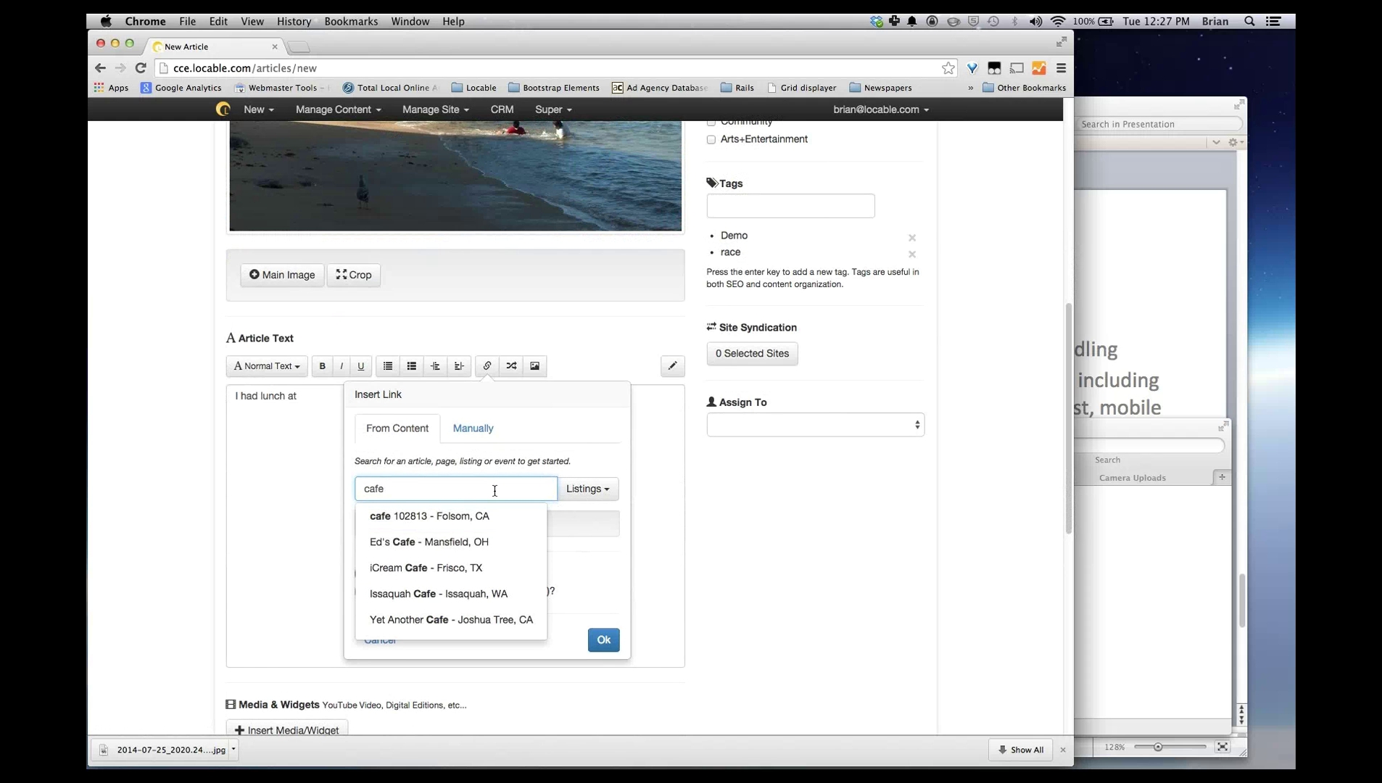
pyautogui.click(433, 593)
pyautogui.click(603, 652)
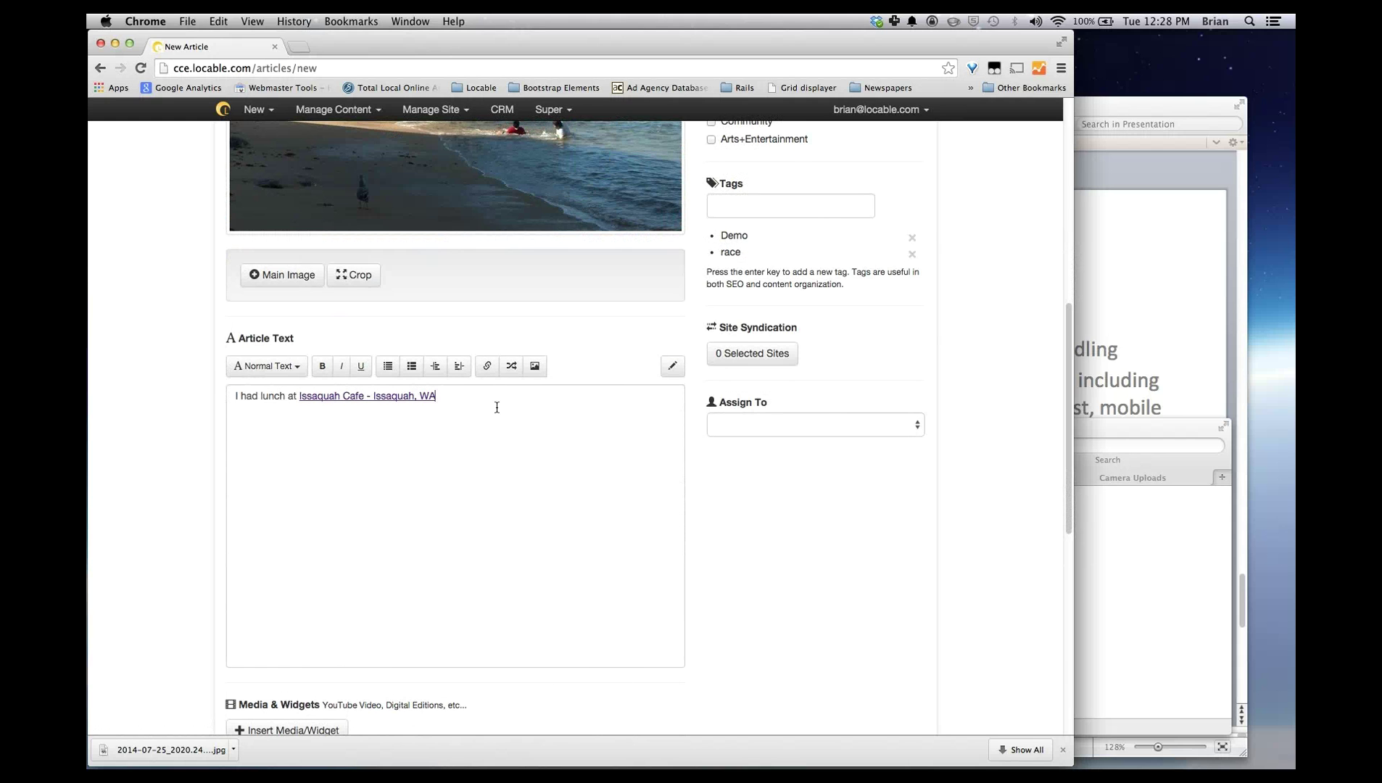
# - Shorten the link text to "Issaquah Cafe" and finish the sentence with "and it was great."
pyautogui.press('BackSpace')
pyautogui.press('BackSpace')
pyautogui.press('BackSpace')
pyautogui.press('BackSpace')
pyautogui.press('BackSpace')
pyautogui.press('BackSpace')
pyautogui.press('BackSpace')
pyautogui.press('BackSpace')
pyautogui.press('BackSpace')
pyautogui.press('BackSpace')
pyautogui.press('BackSpace')
pyautogui.press('BackSpace')
pyautogui.press('BackSpace')
pyautogui.press('BackSpace')
pyautogui.write('and it was great.')
pyautogui.click(262, 110)
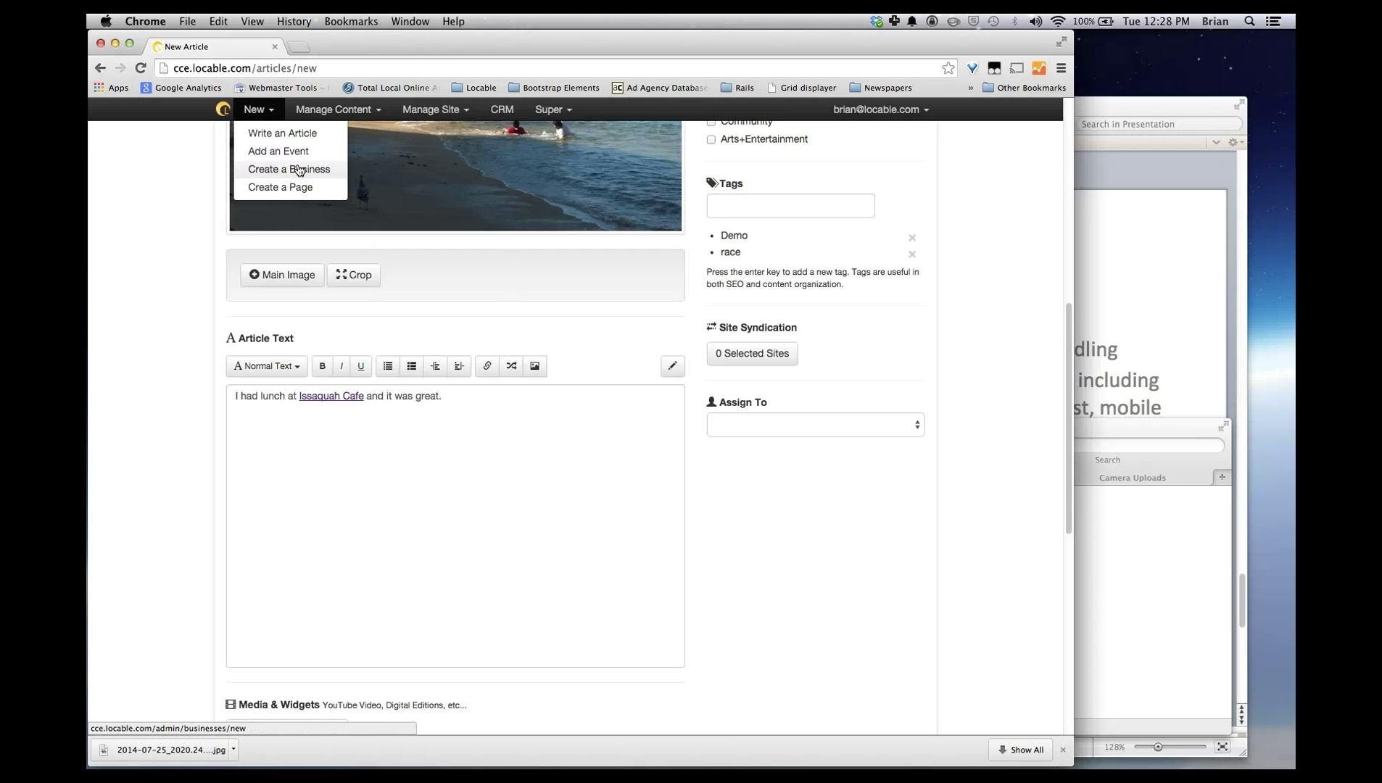
pyautogui.click(531, 294)
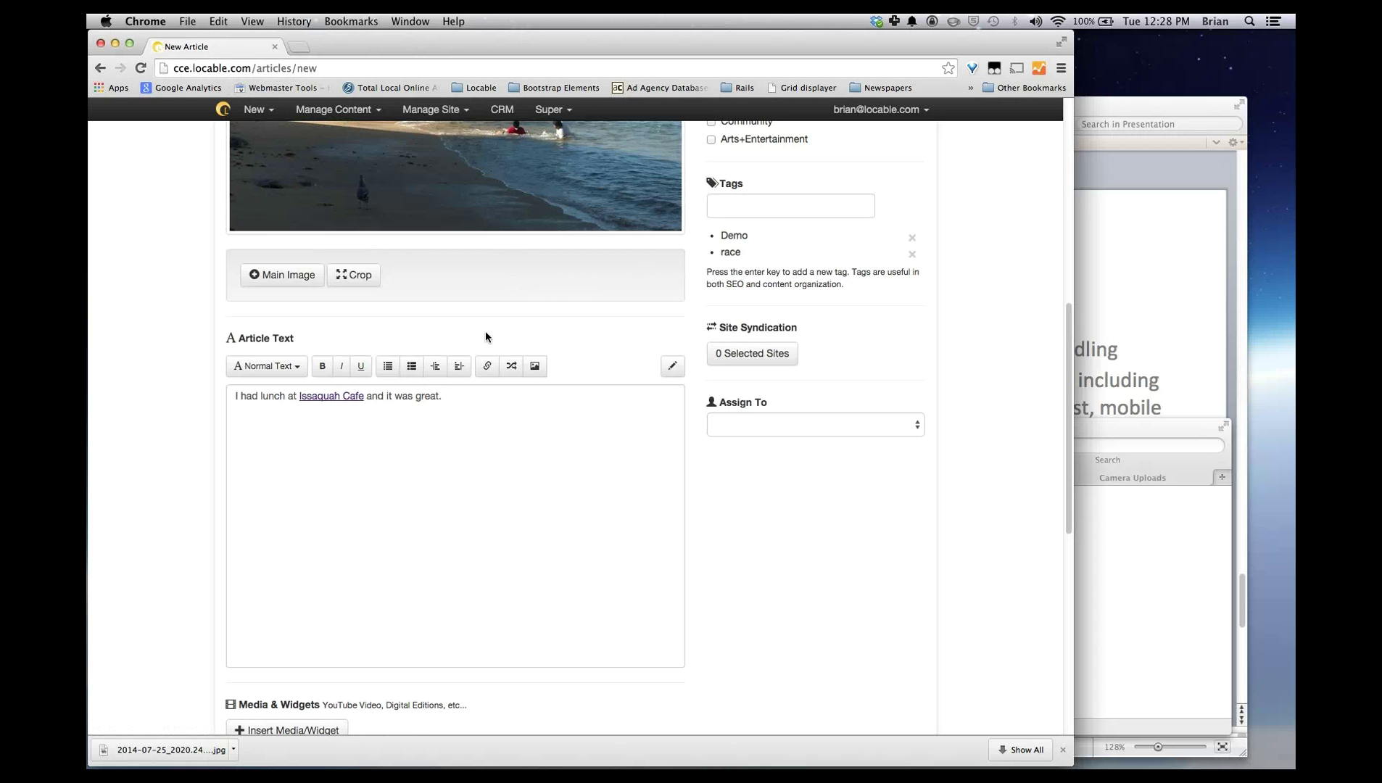
# - Insert a content snippet of the "Demo for Lifestyle Pubs" article below the sentence and add "Continue typing your article." beneath it
pyautogui.press('Return')
pyautogui.press('Return')
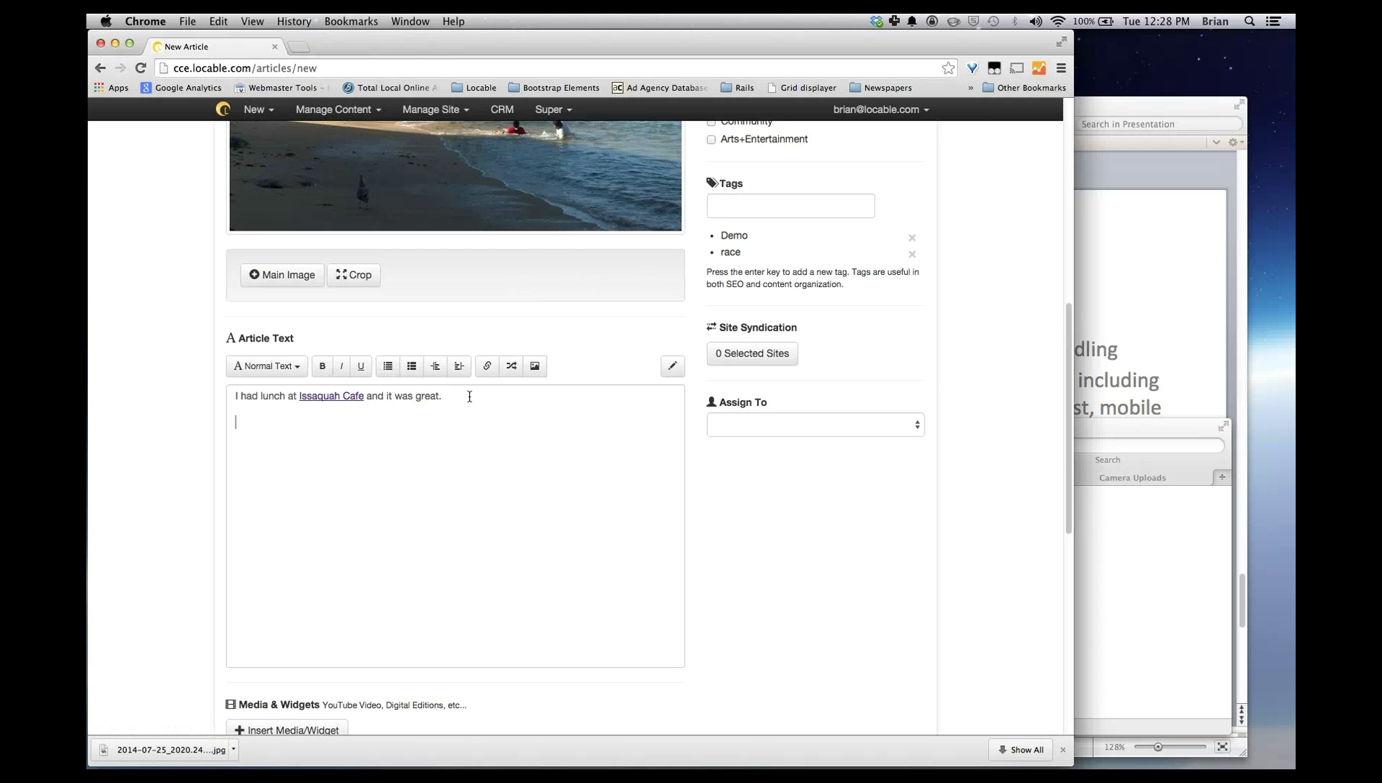
pyautogui.click(512, 367)
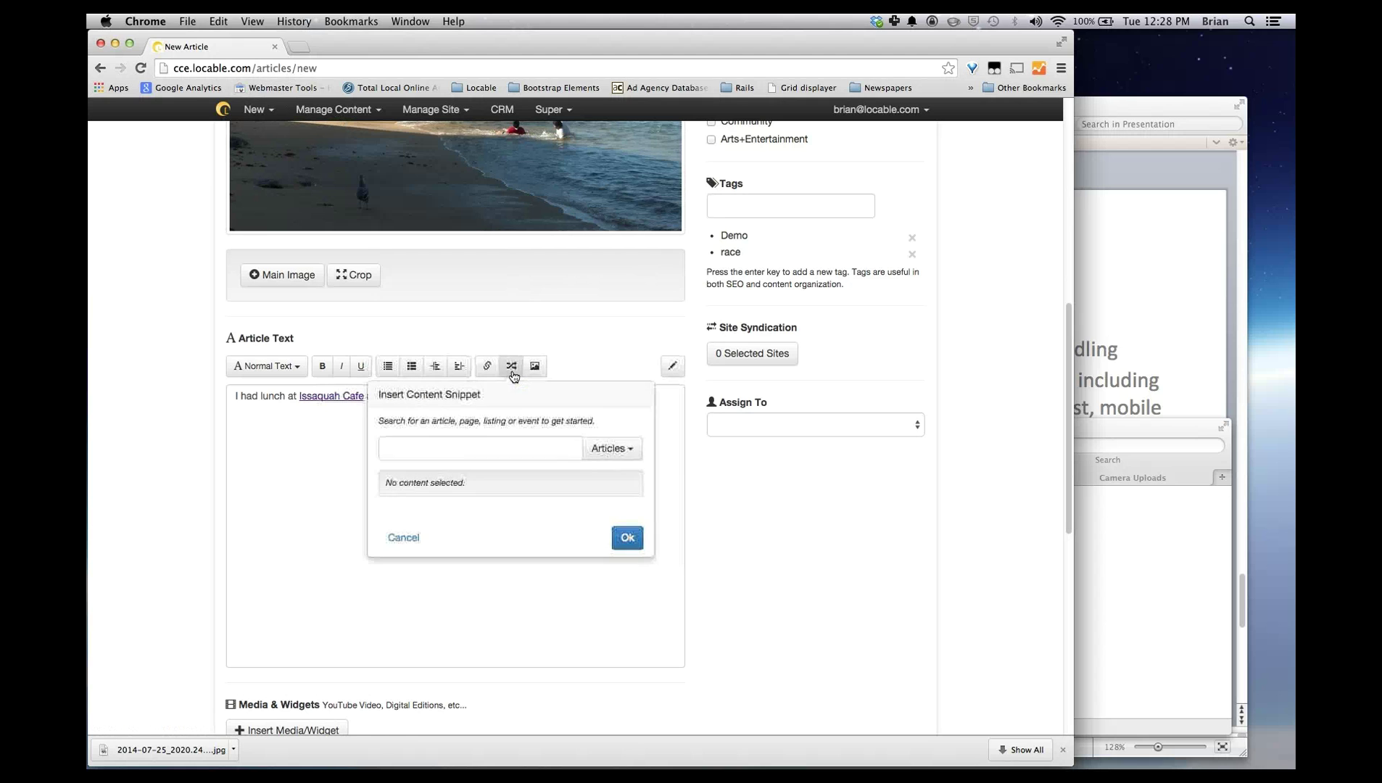
pyautogui.click(481, 438)
pyautogui.write('demo')
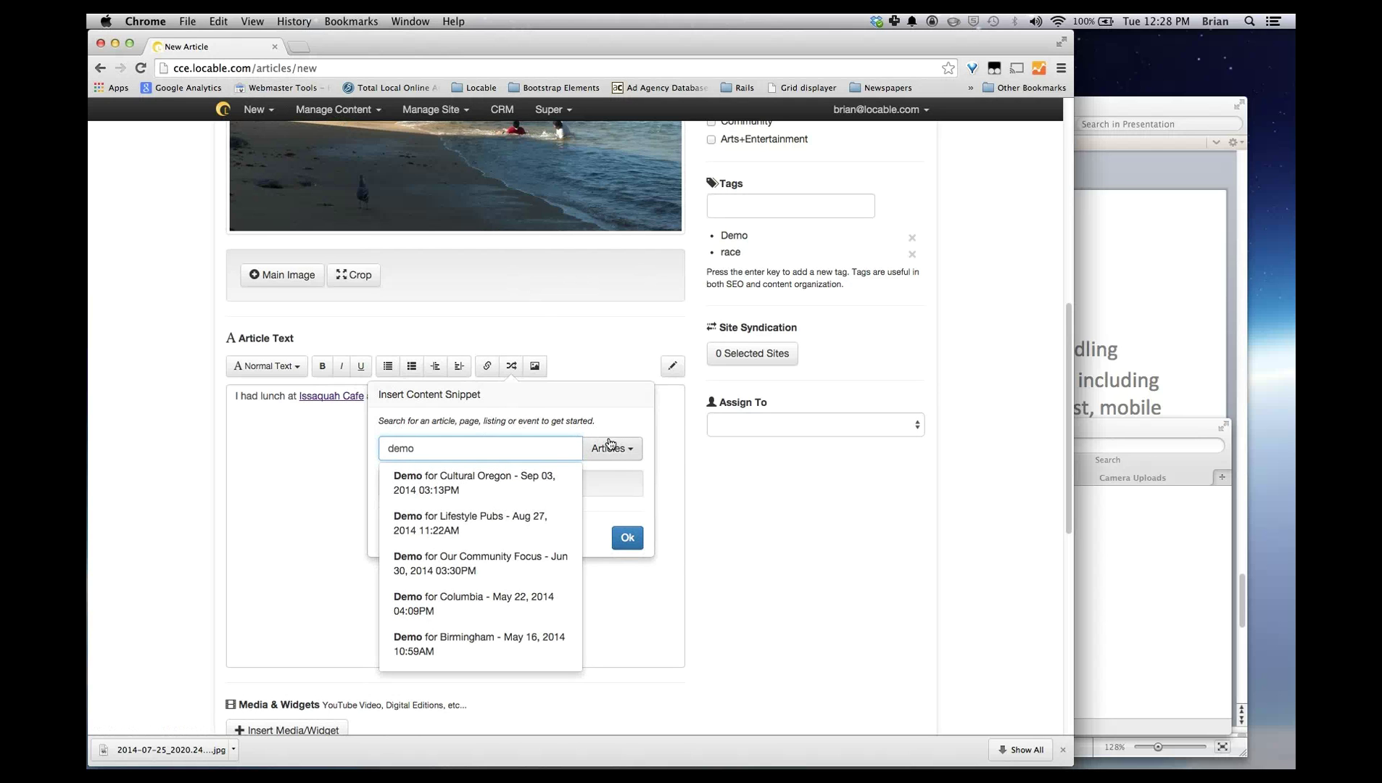
pyautogui.click(488, 516)
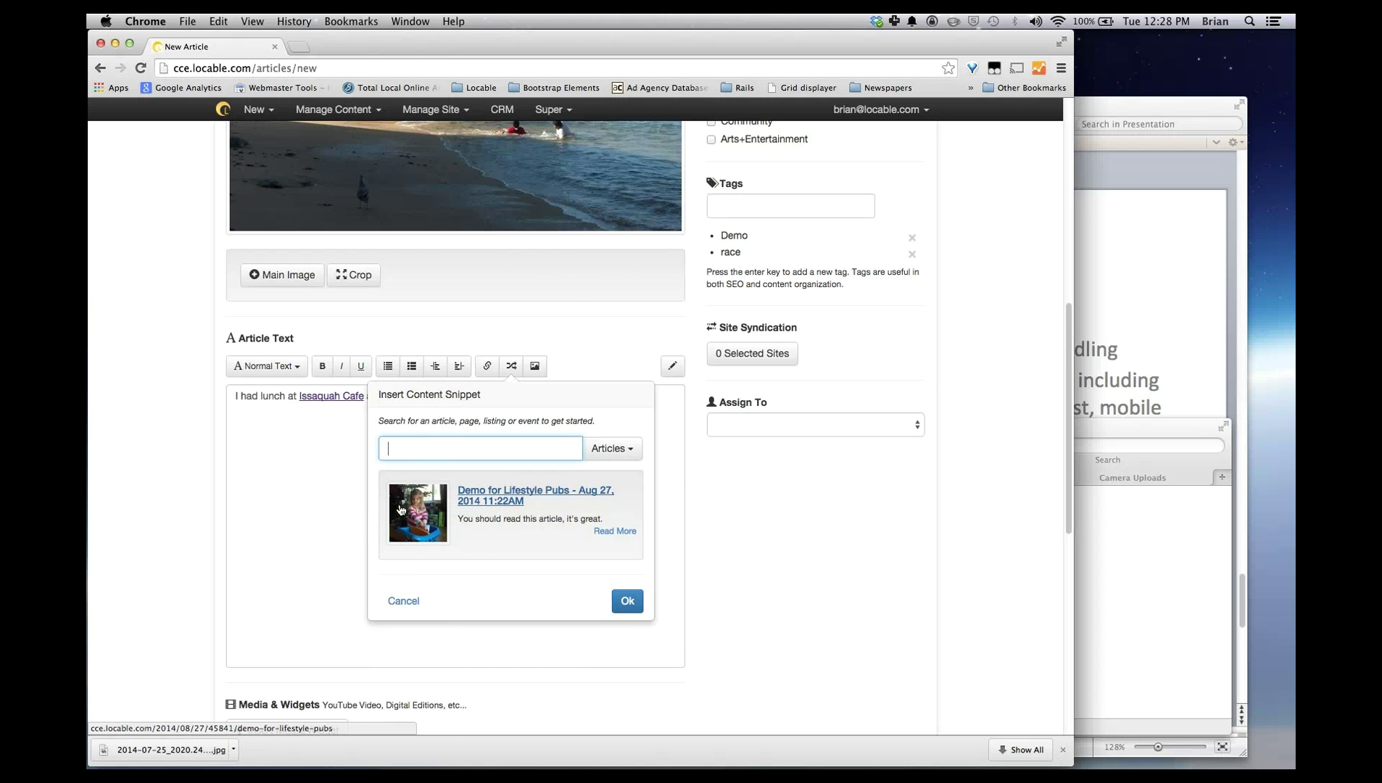
pyautogui.click(627, 601)
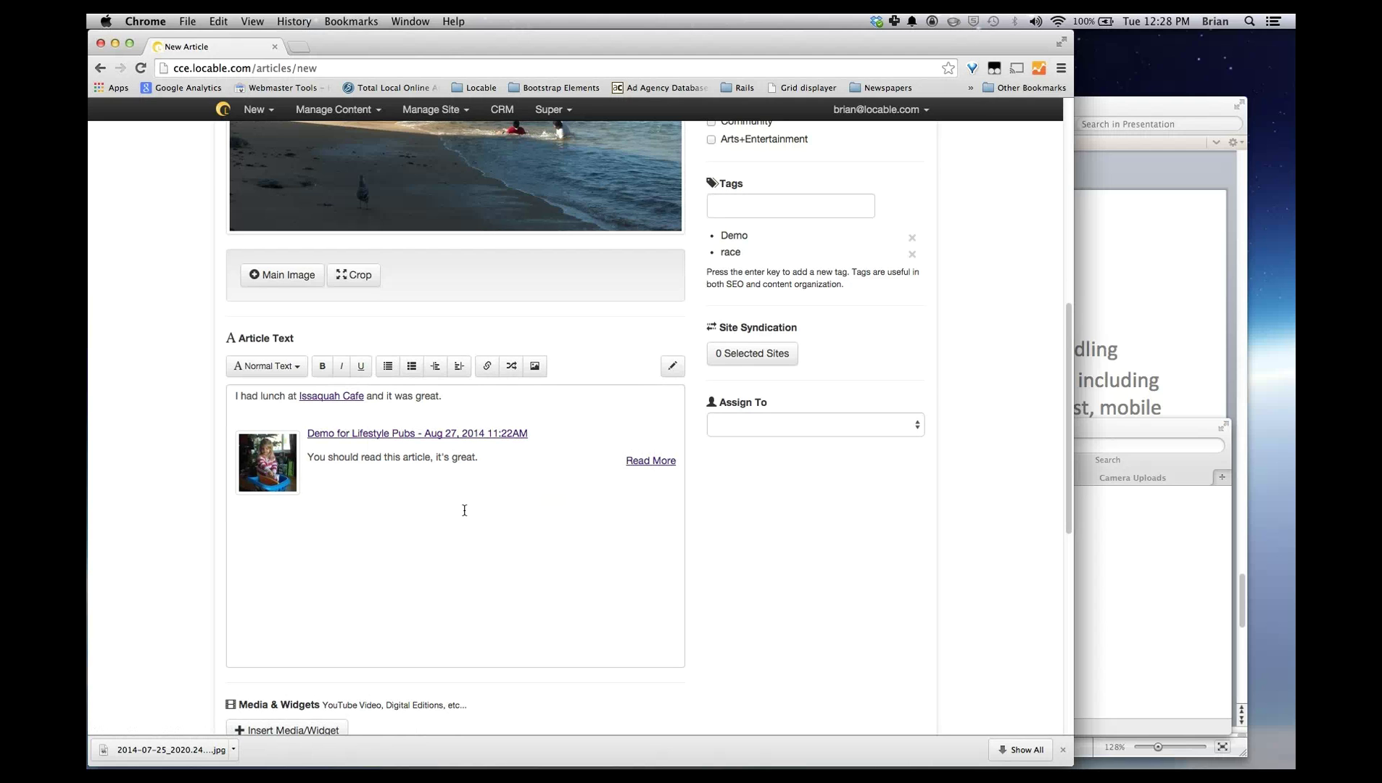
pyautogui.write('Continue typing your article.')
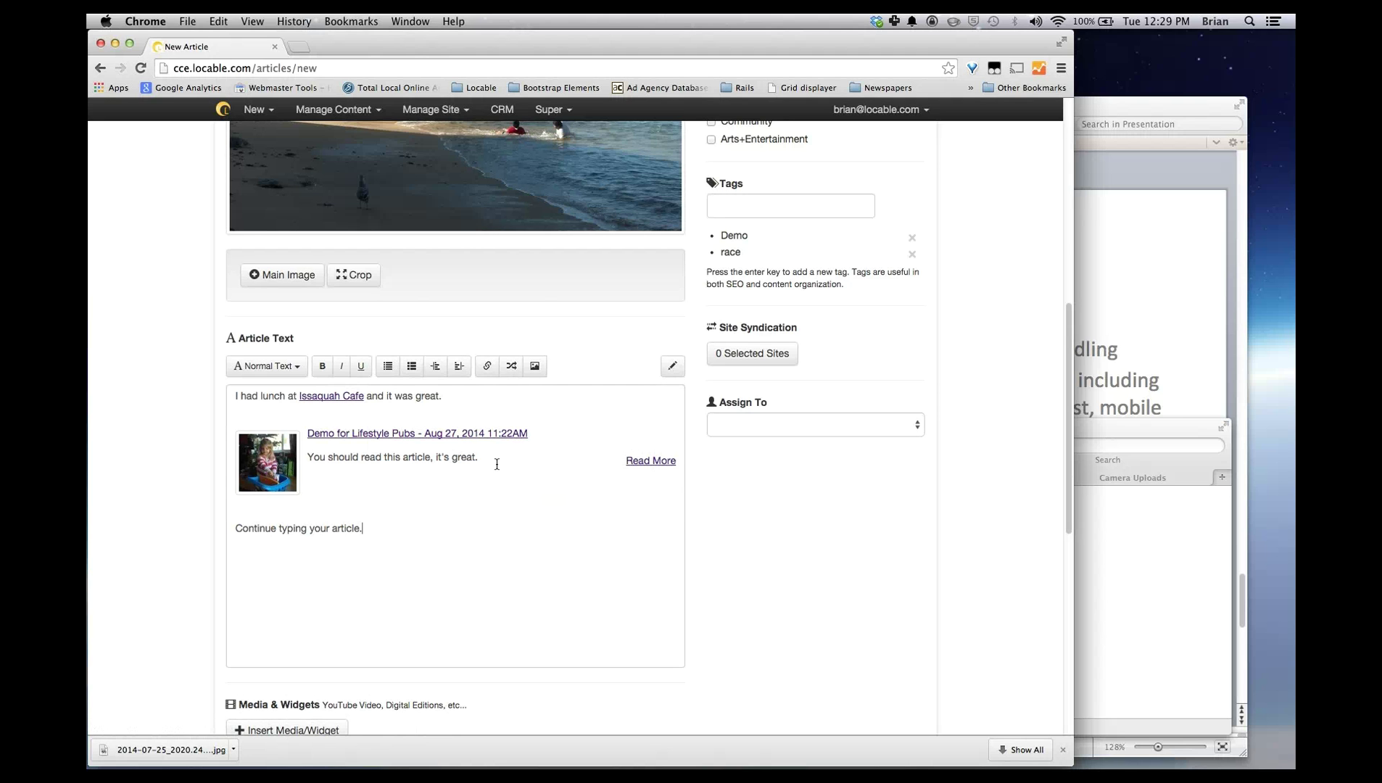
pyautogui.doubleClick(344, 522)
pyautogui.click(488, 367)
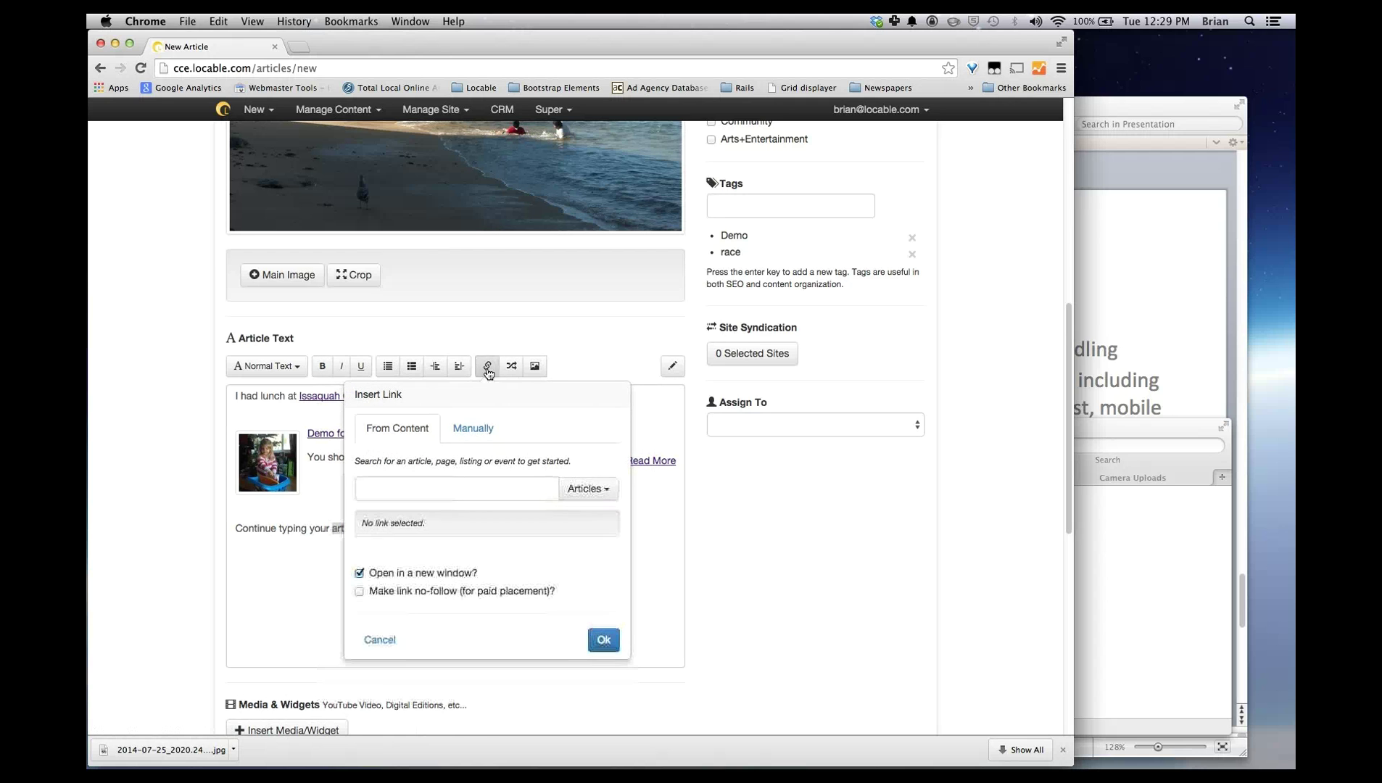
pyautogui.click(471, 428)
pyautogui.doubleClick(375, 485)
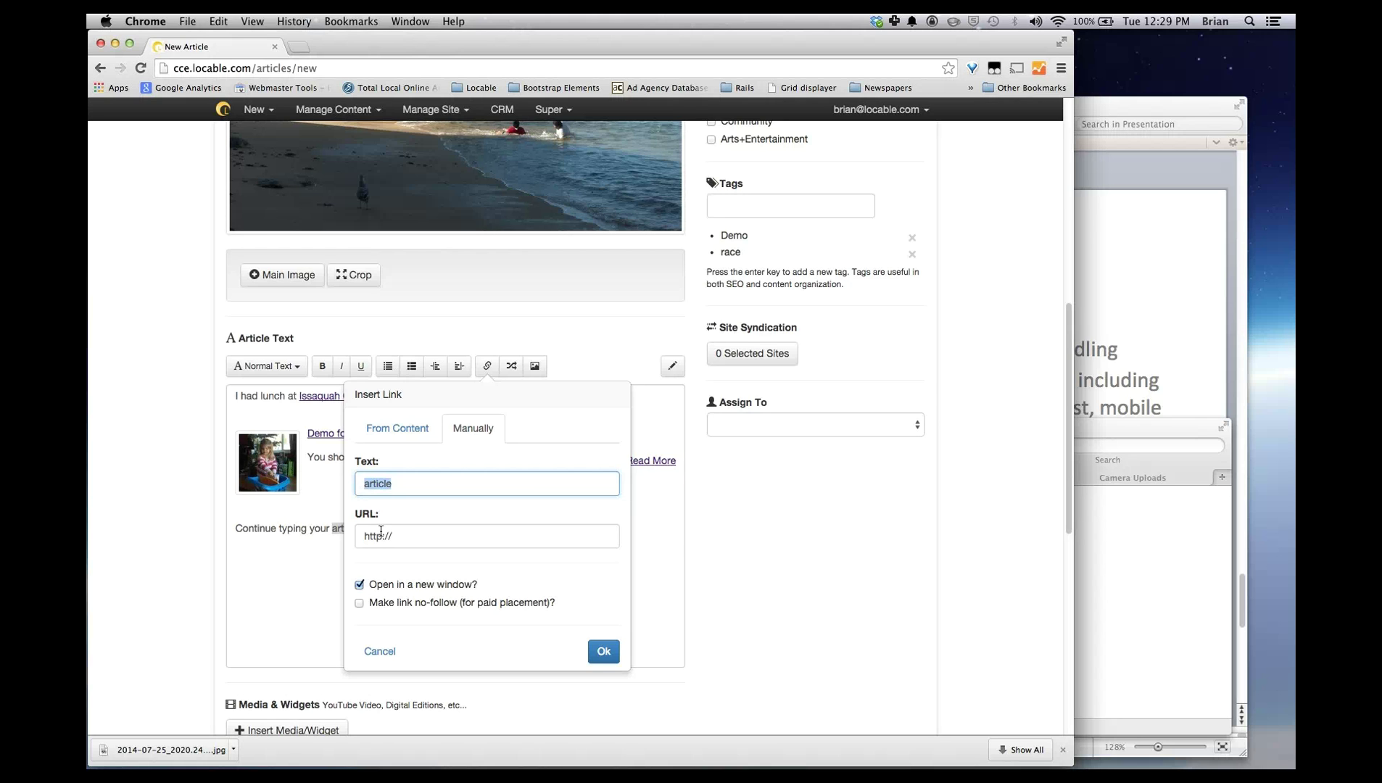
pyautogui.click(424, 533)
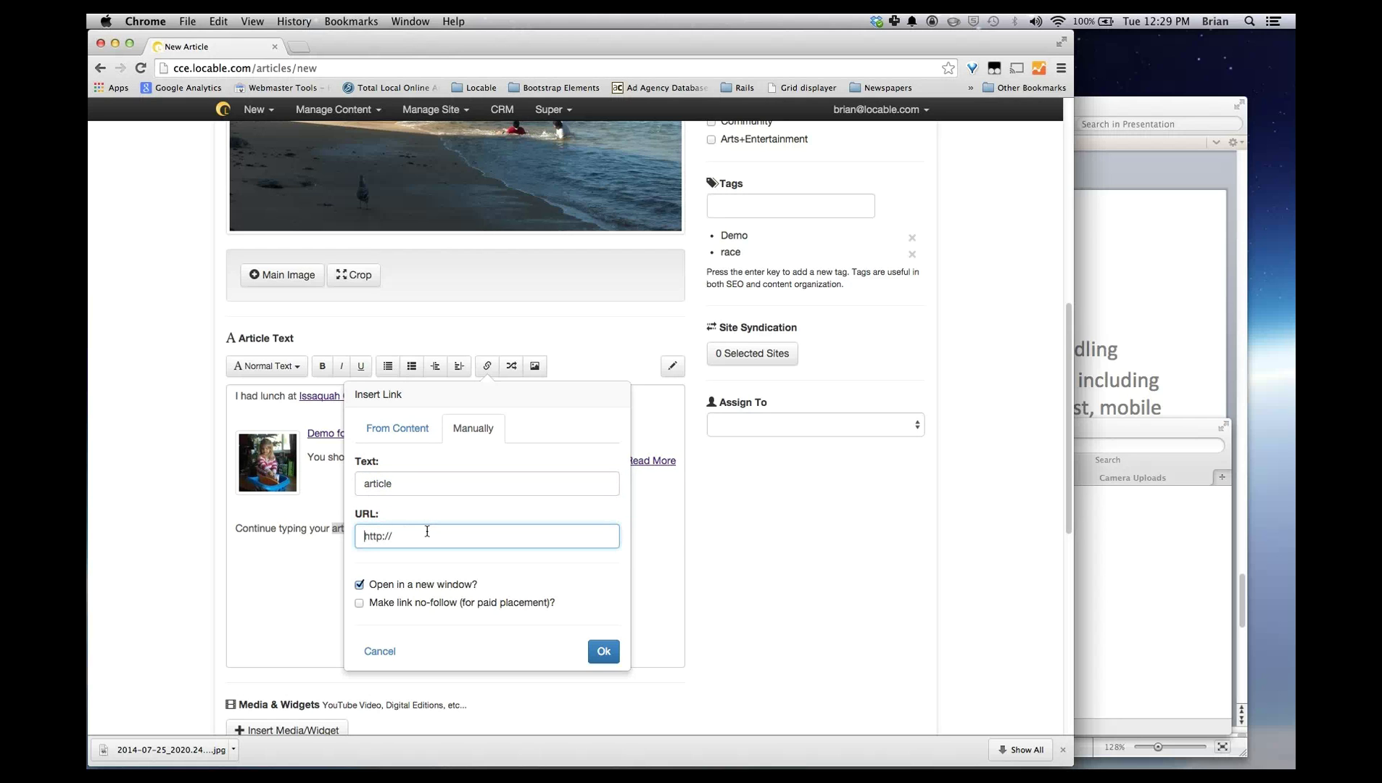
pyautogui.click(384, 536)
pyautogui.moveTo(392, 535); pyautogui.dragTo(321, 532)
pyautogui.write('espn.com')
pyautogui.click(365, 534)
pyautogui.write('http://')
pyautogui.click(397, 605)
pyautogui.click(374, 607)
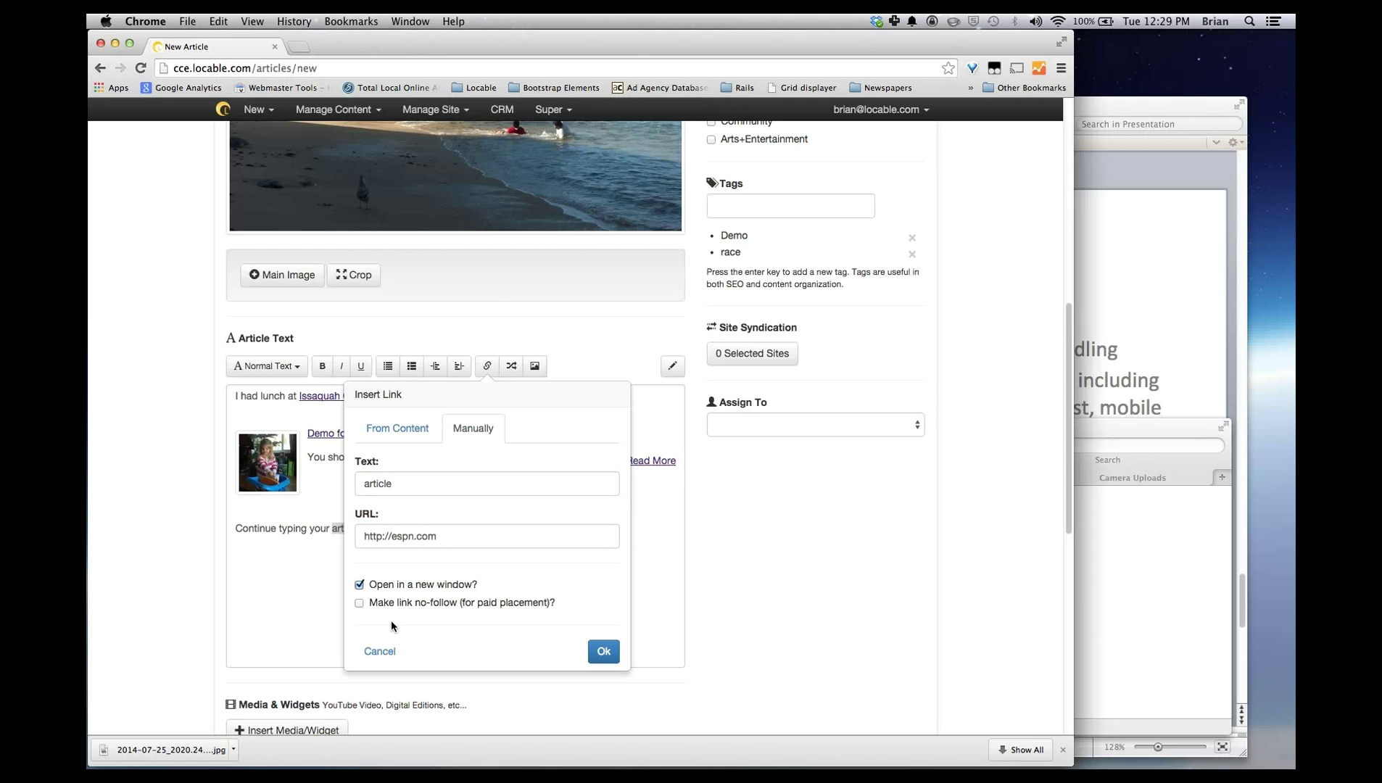
pyautogui.click(379, 651)
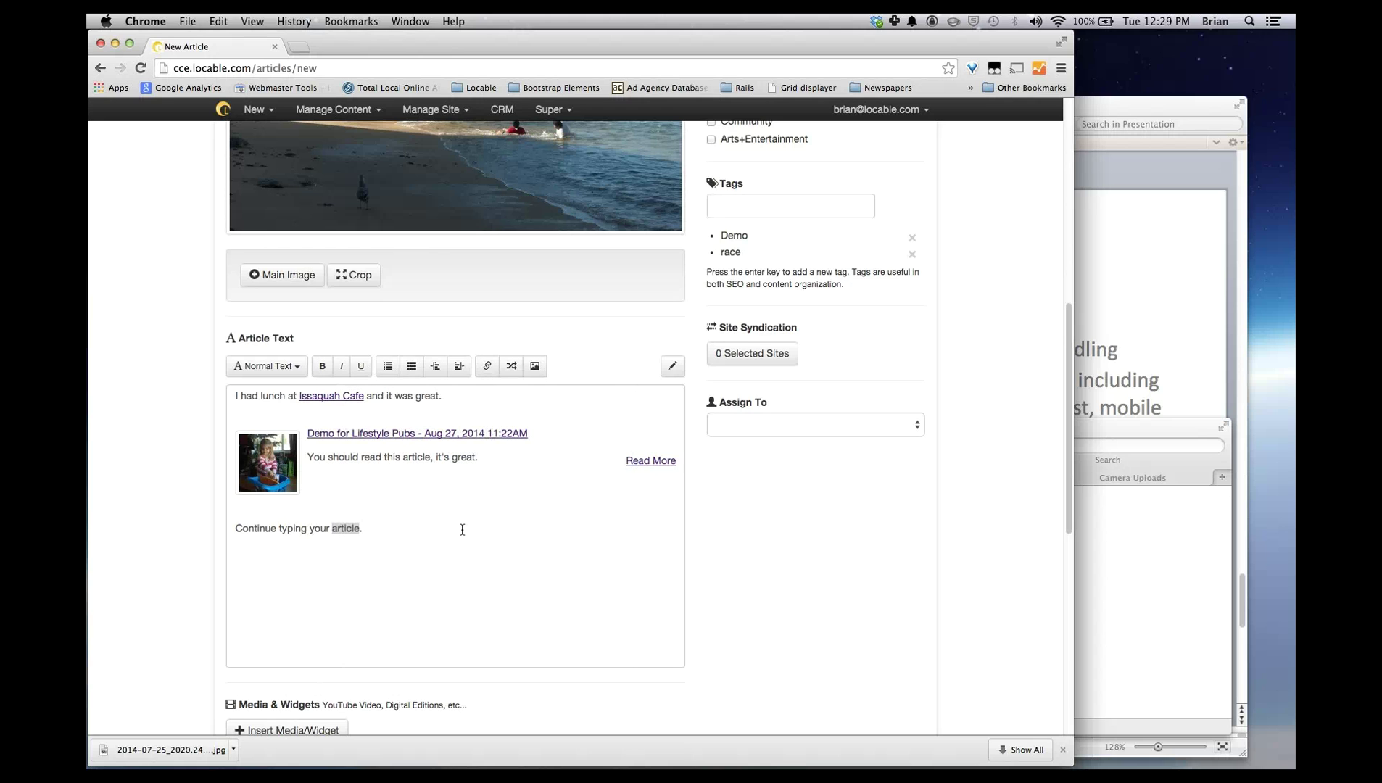
# - Insert the lake landscape photo from the Media Library into the article text at Default size with Right alignment
pyautogui.click(462, 530)
pyautogui.click(536, 367)
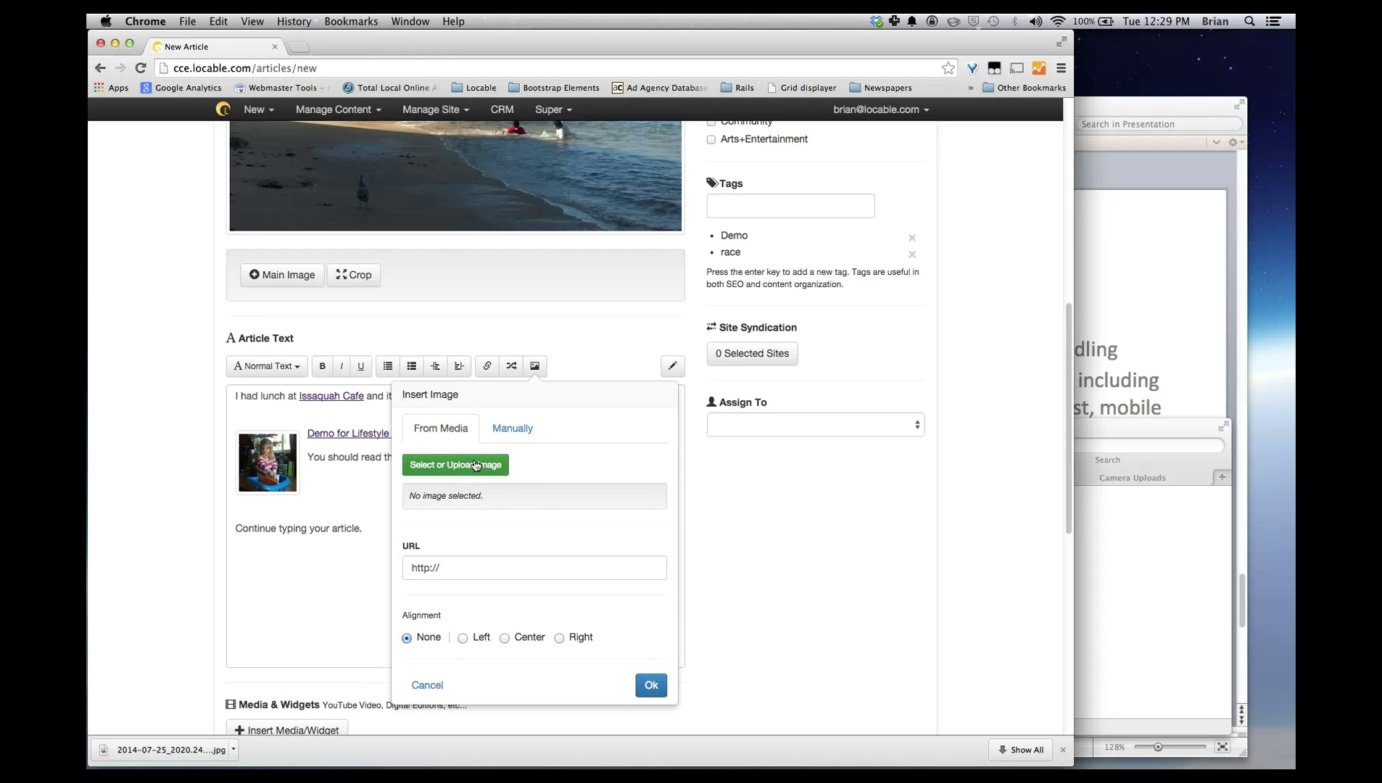
pyautogui.click(441, 466)
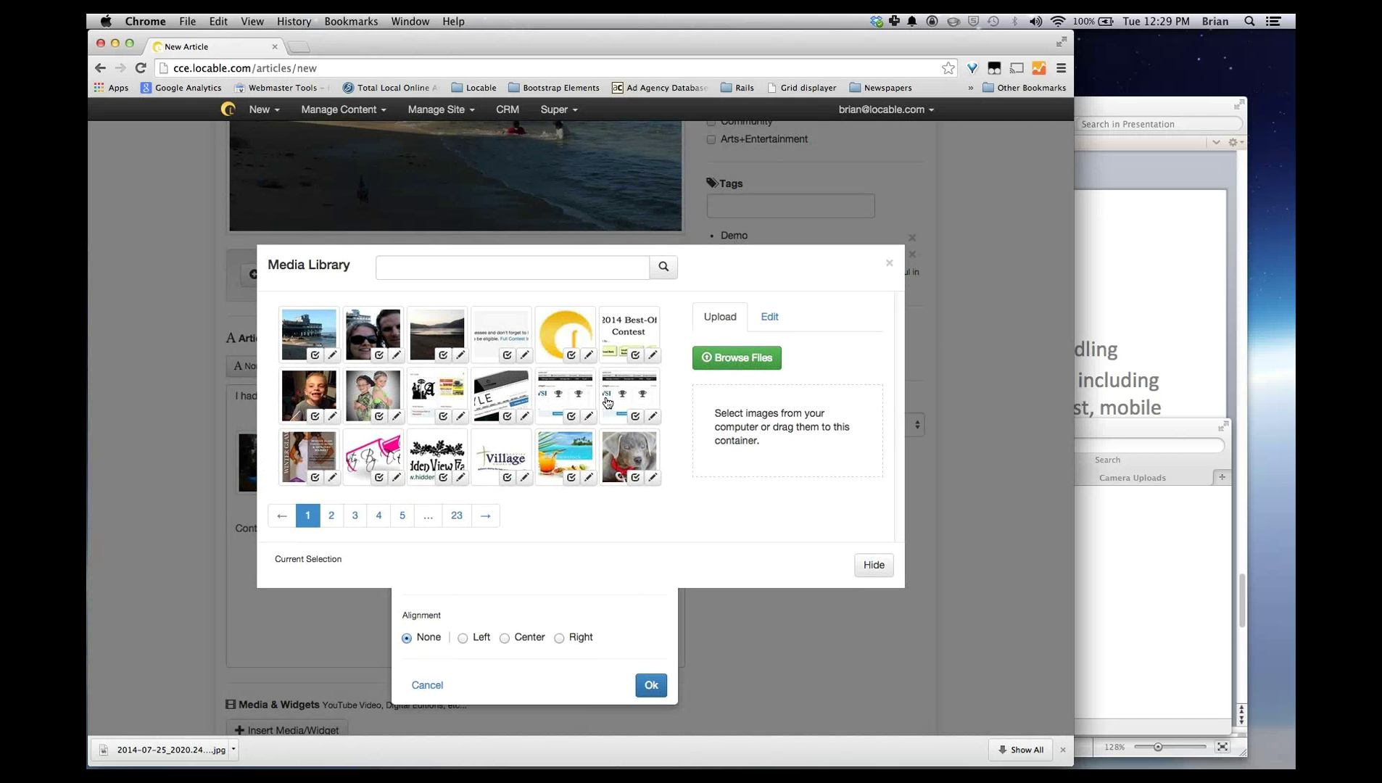
pyautogui.click(441, 356)
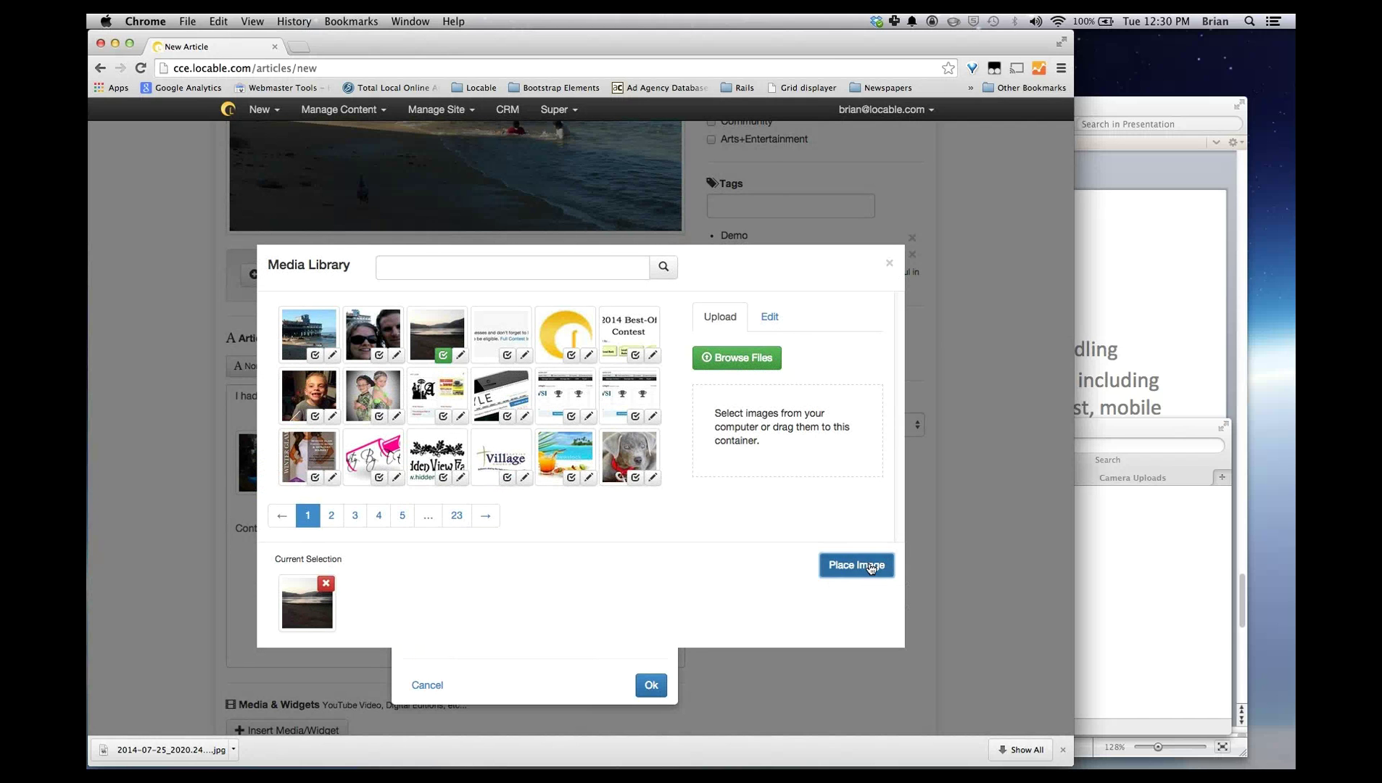
pyautogui.click(856, 566)
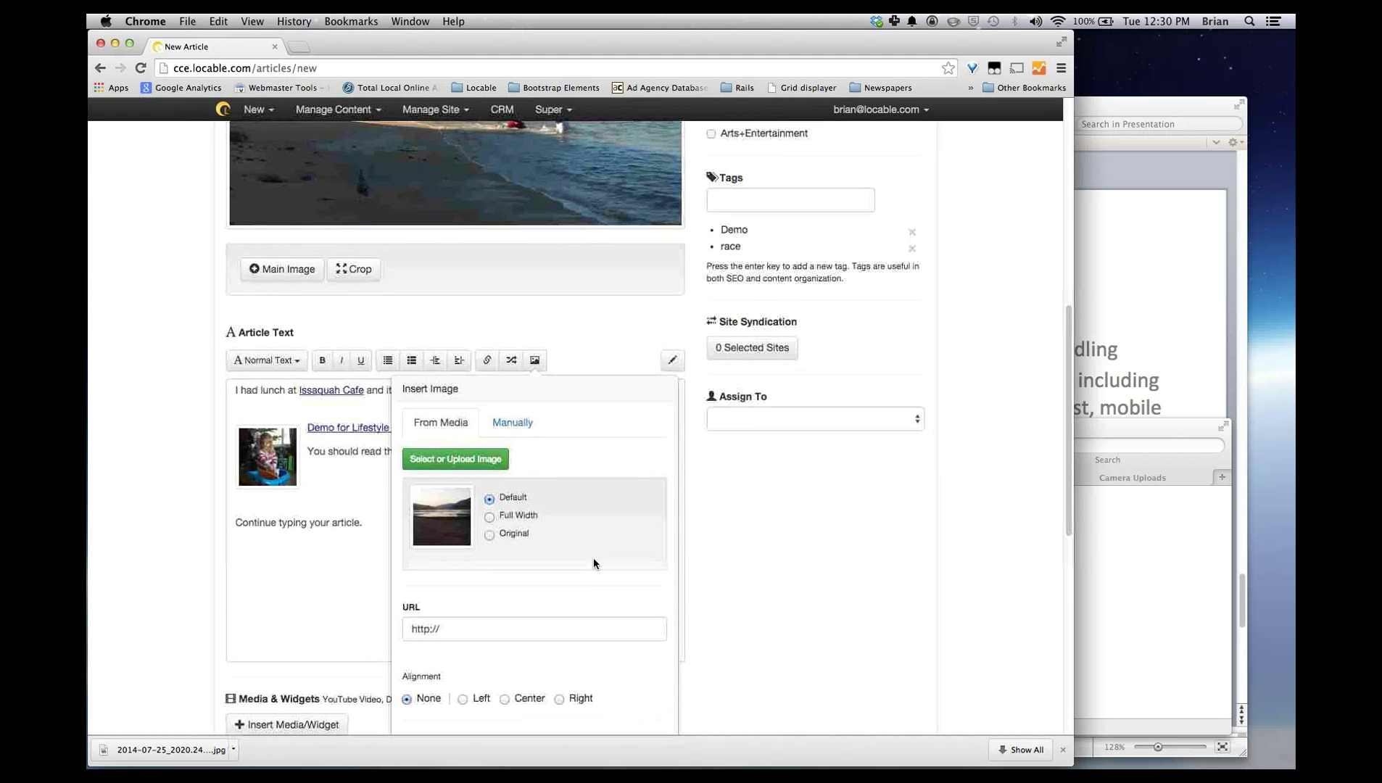
pyautogui.scroll(-2, 592, 562)
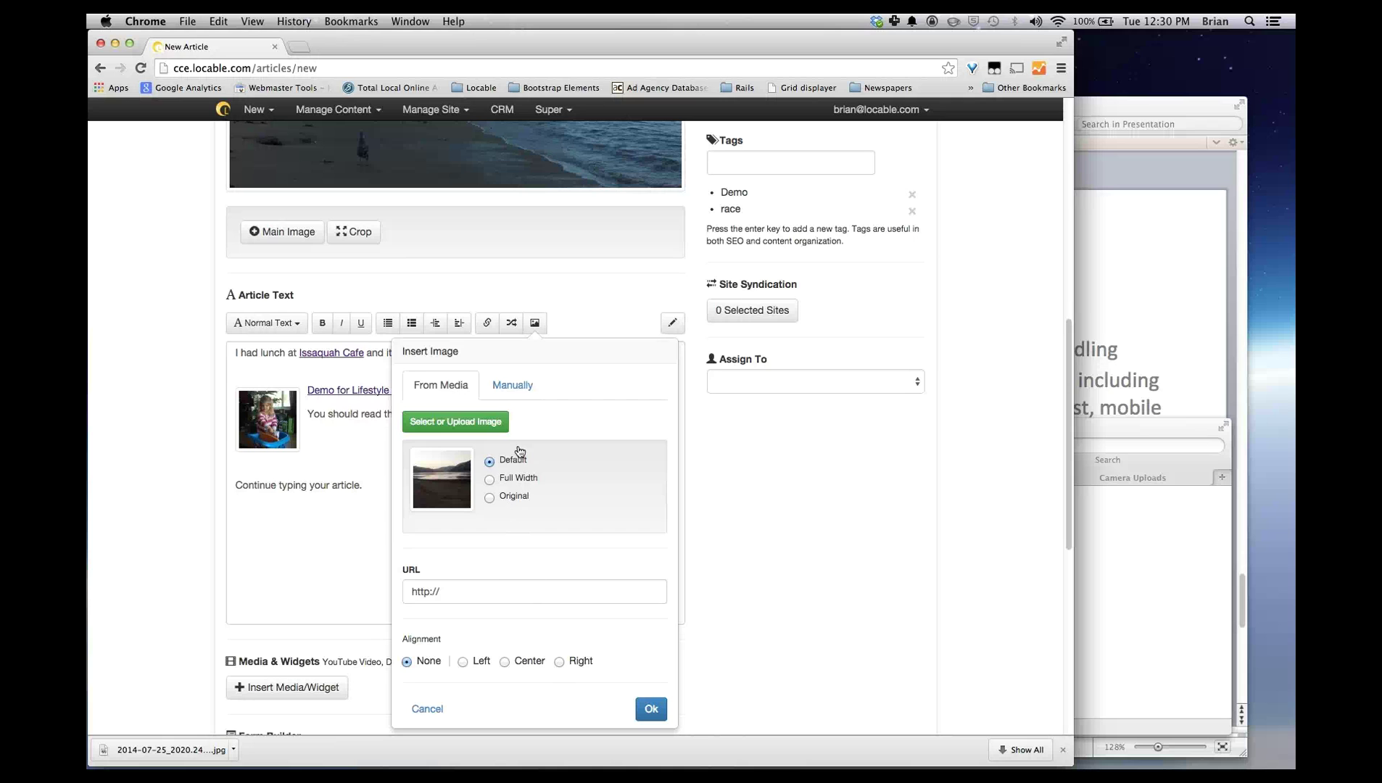
pyautogui.click(447, 593)
pyautogui.click(558, 661)
pyautogui.click(651, 708)
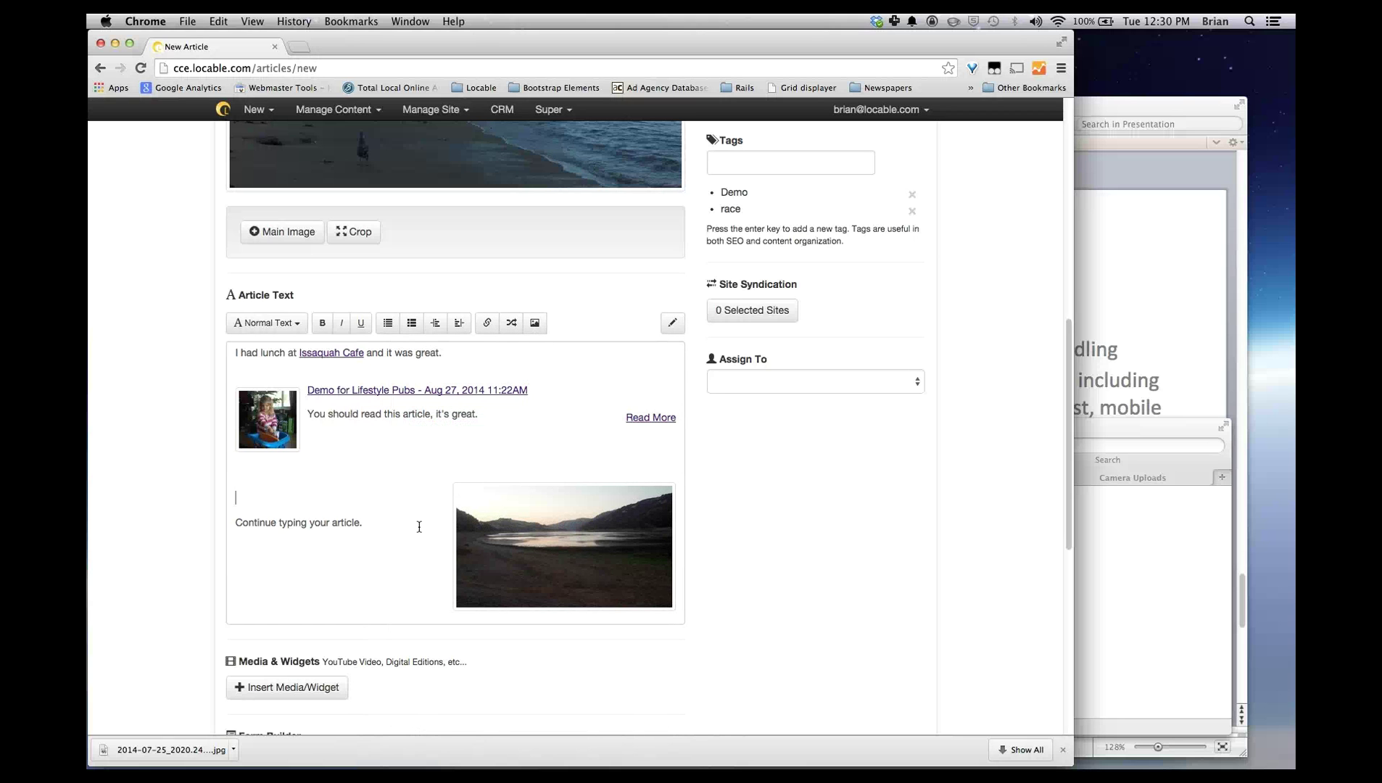
# - Add blank lines before "Continue typing your article." so the sentence sits below the lake photo
pyautogui.press('Return')
pyautogui.press('Return')
pyautogui.press('Return')
pyautogui.press('Return')
pyautogui.press('Return')
pyautogui.press('Return')
pyautogui.press('Return')
pyautogui.press('Down')
pyautogui.press('Down')
pyautogui.press('Down')
pyautogui.press('Down')
pyautogui.press('Down')
pyautogui.press('Down')
pyautogui.press('Down')
pyautogui.press('Down')
pyautogui.press('Down')
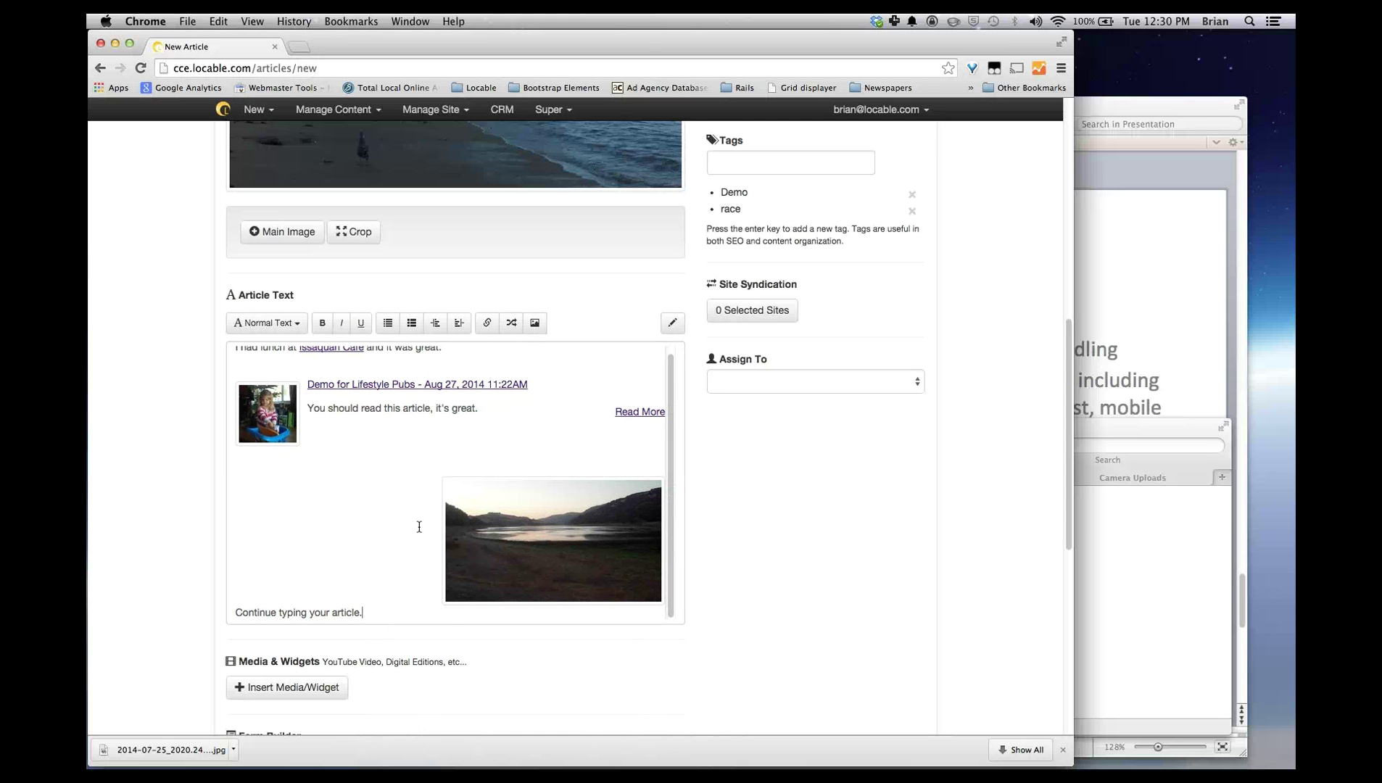
# - Insert the gray puppy photo from the Media Library at Full Width on a new line below "Continue typing your article."
pyautogui.press('Return')
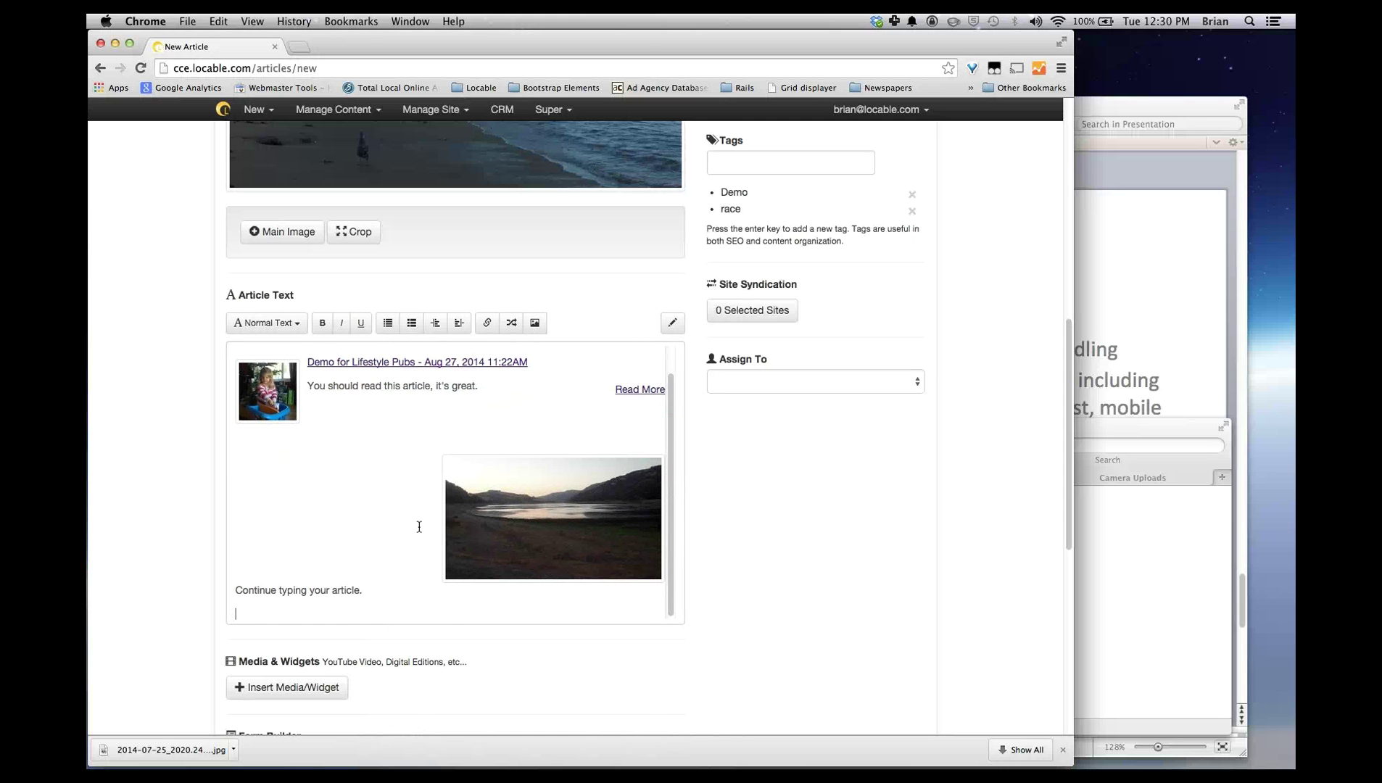
pyautogui.click(534, 324)
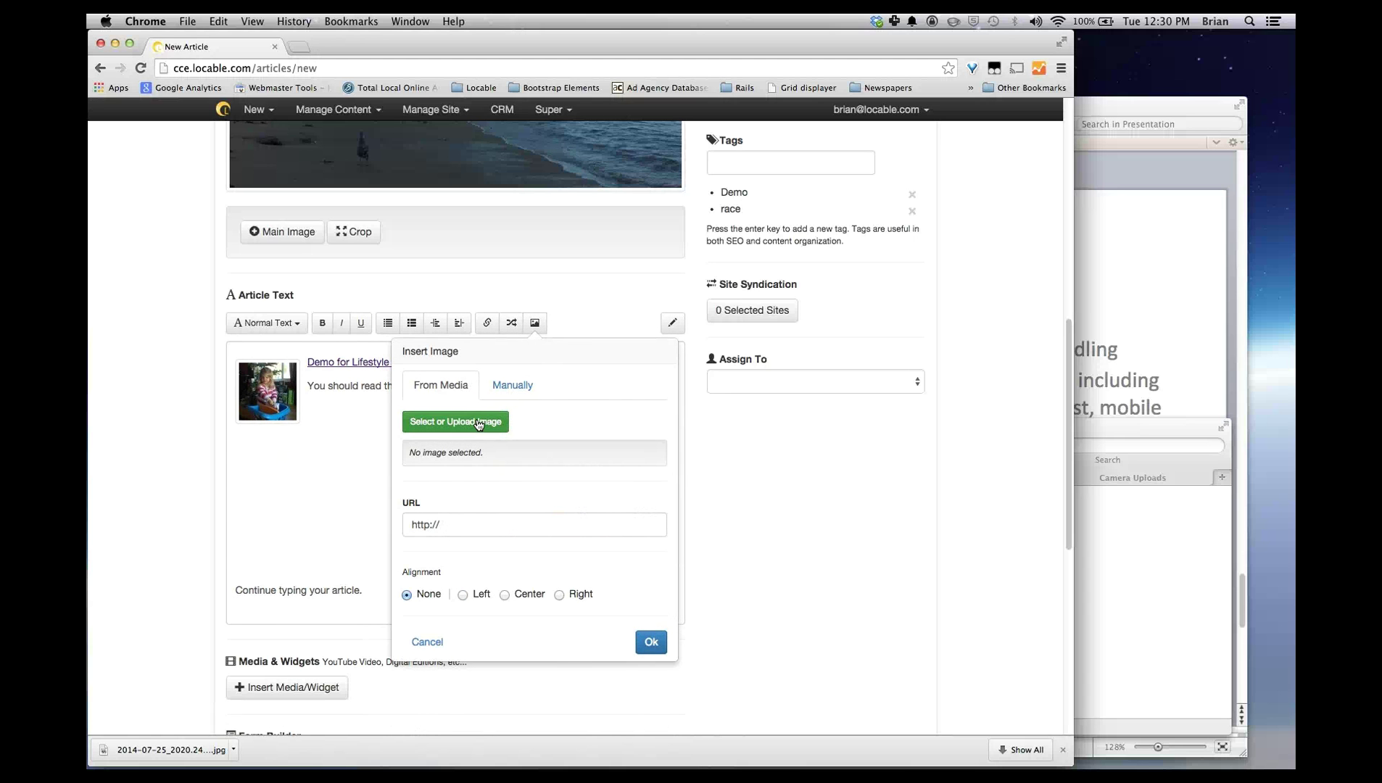
pyautogui.click(515, 385)
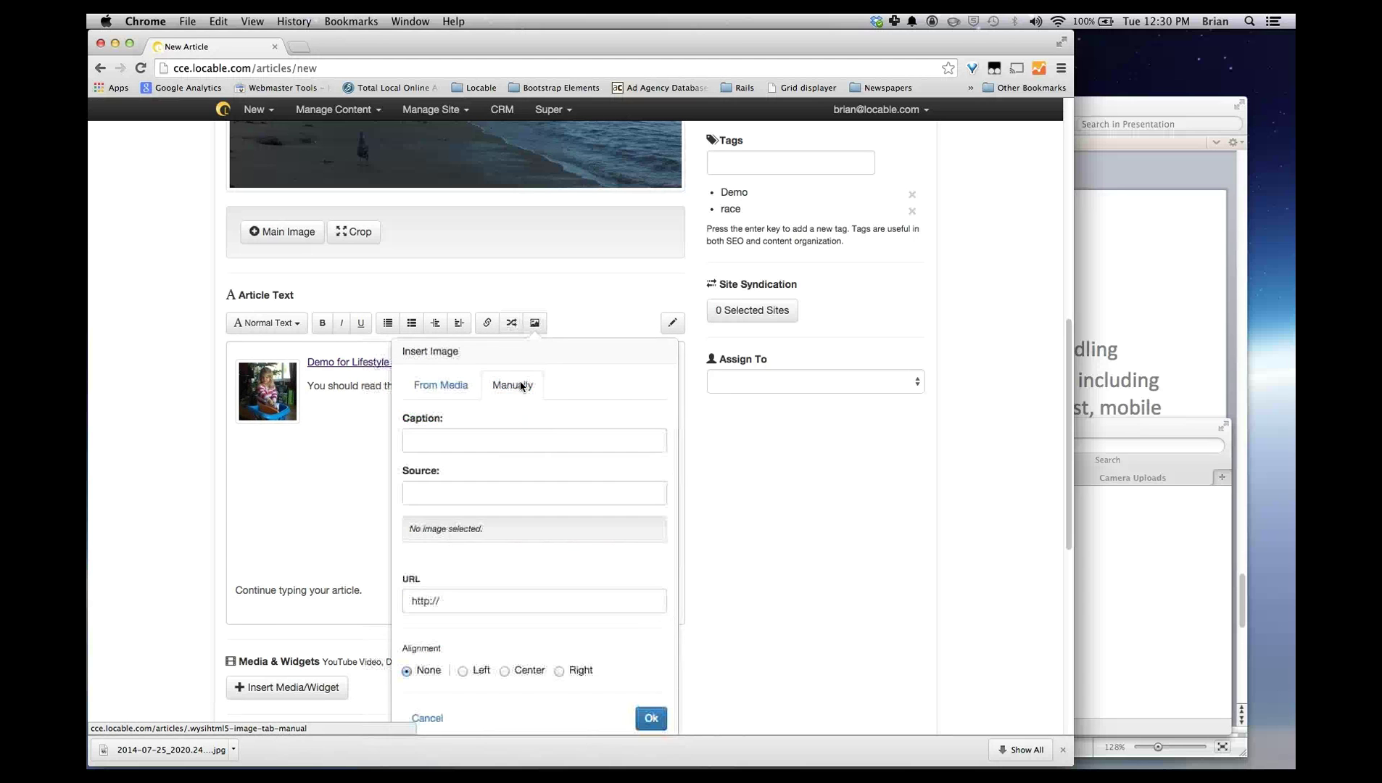
pyautogui.click(451, 391)
pyautogui.click(453, 423)
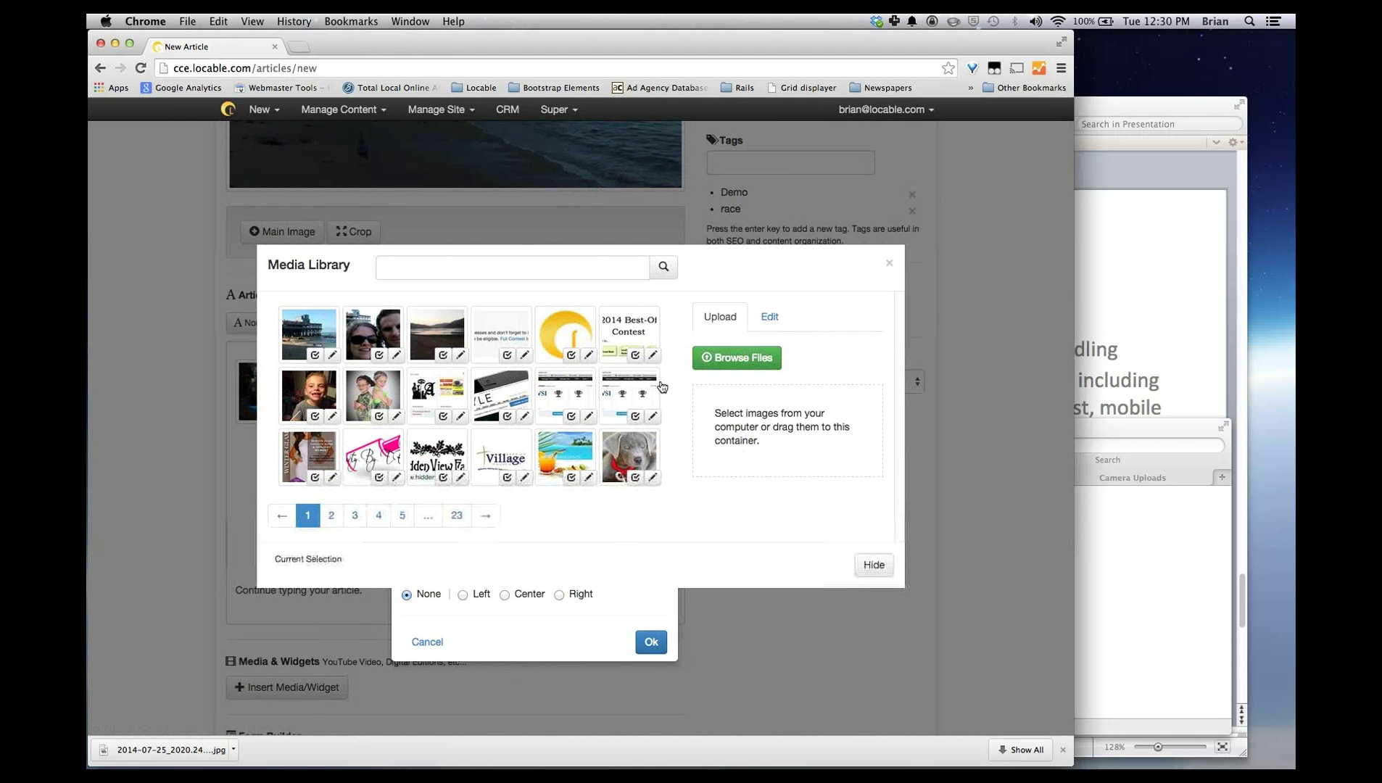
pyautogui.click(635, 478)
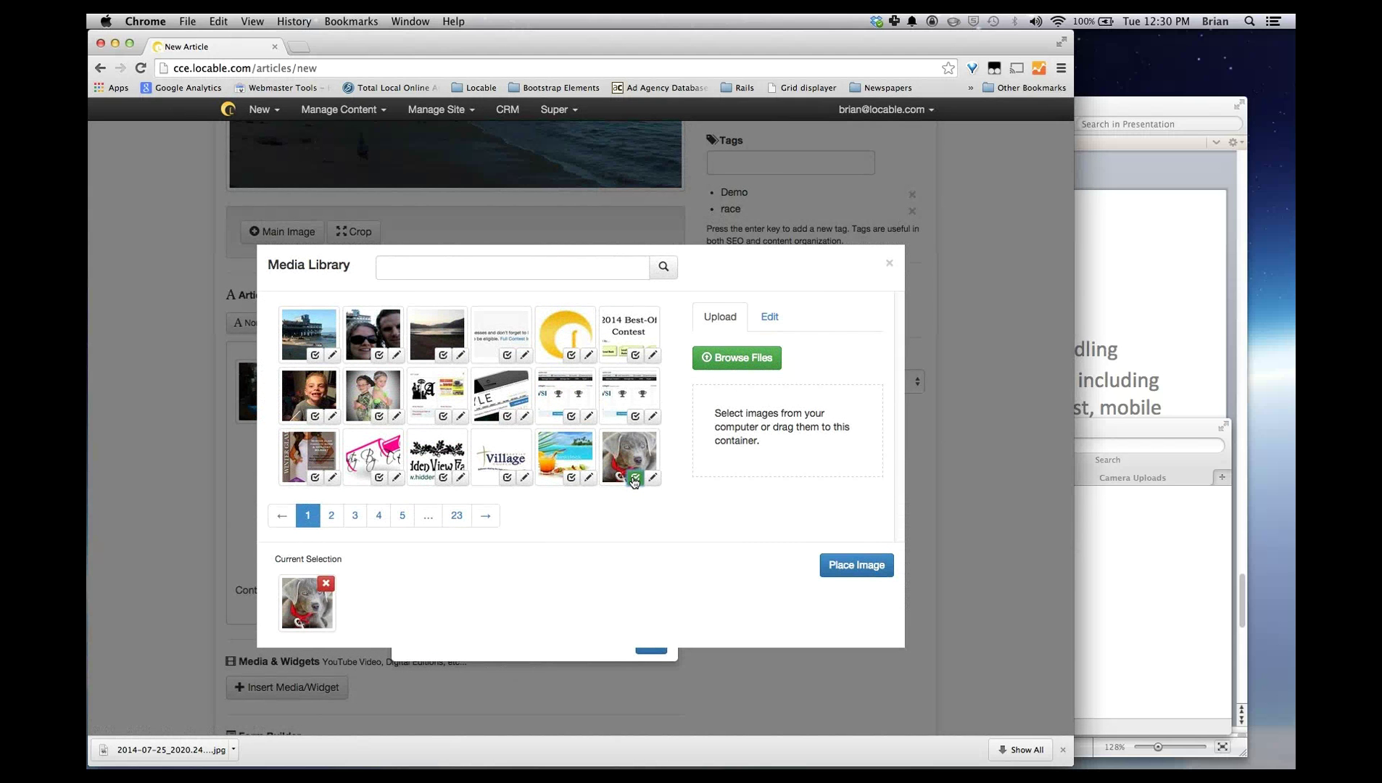
pyautogui.click(863, 566)
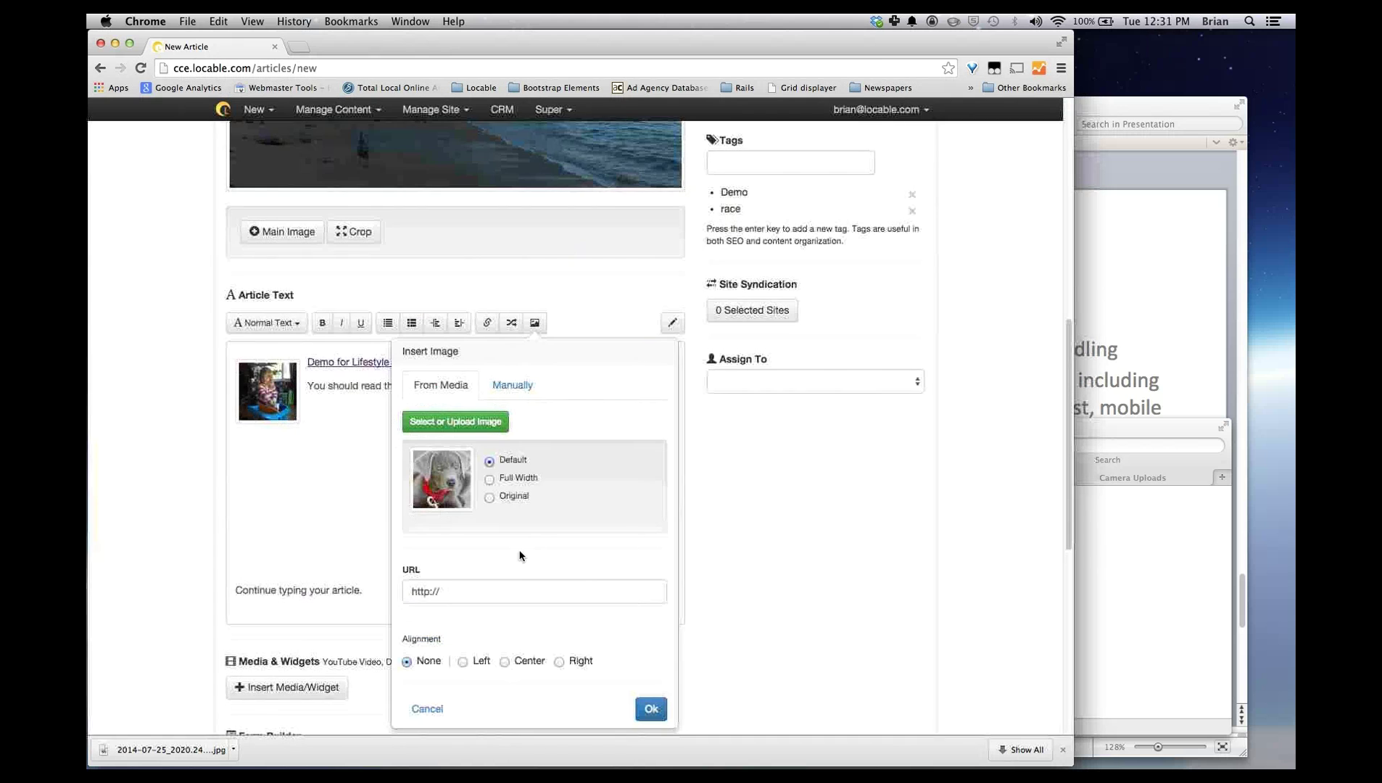
pyautogui.click(490, 479)
pyautogui.scroll(-2, 542, 482)
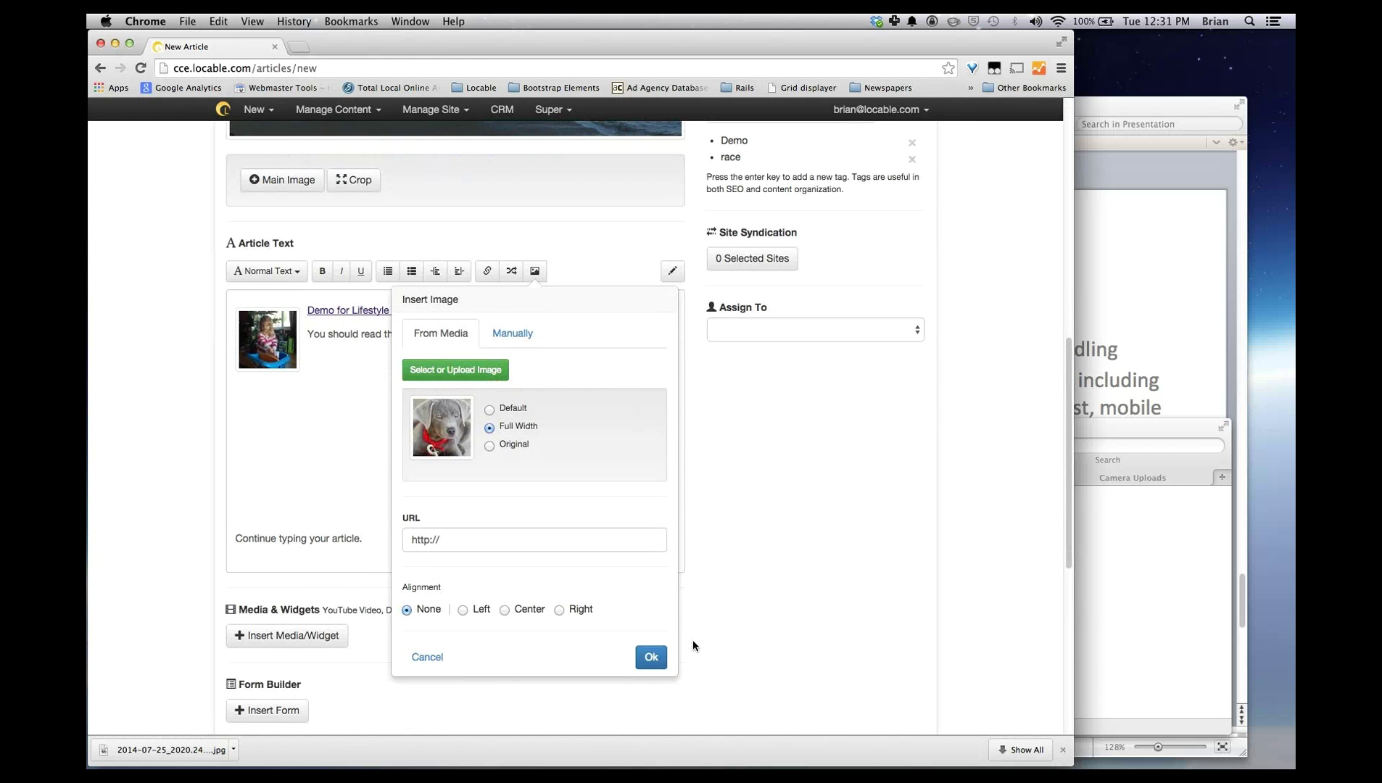
pyautogui.click(651, 657)
pyautogui.scroll(-3, 416, 462)
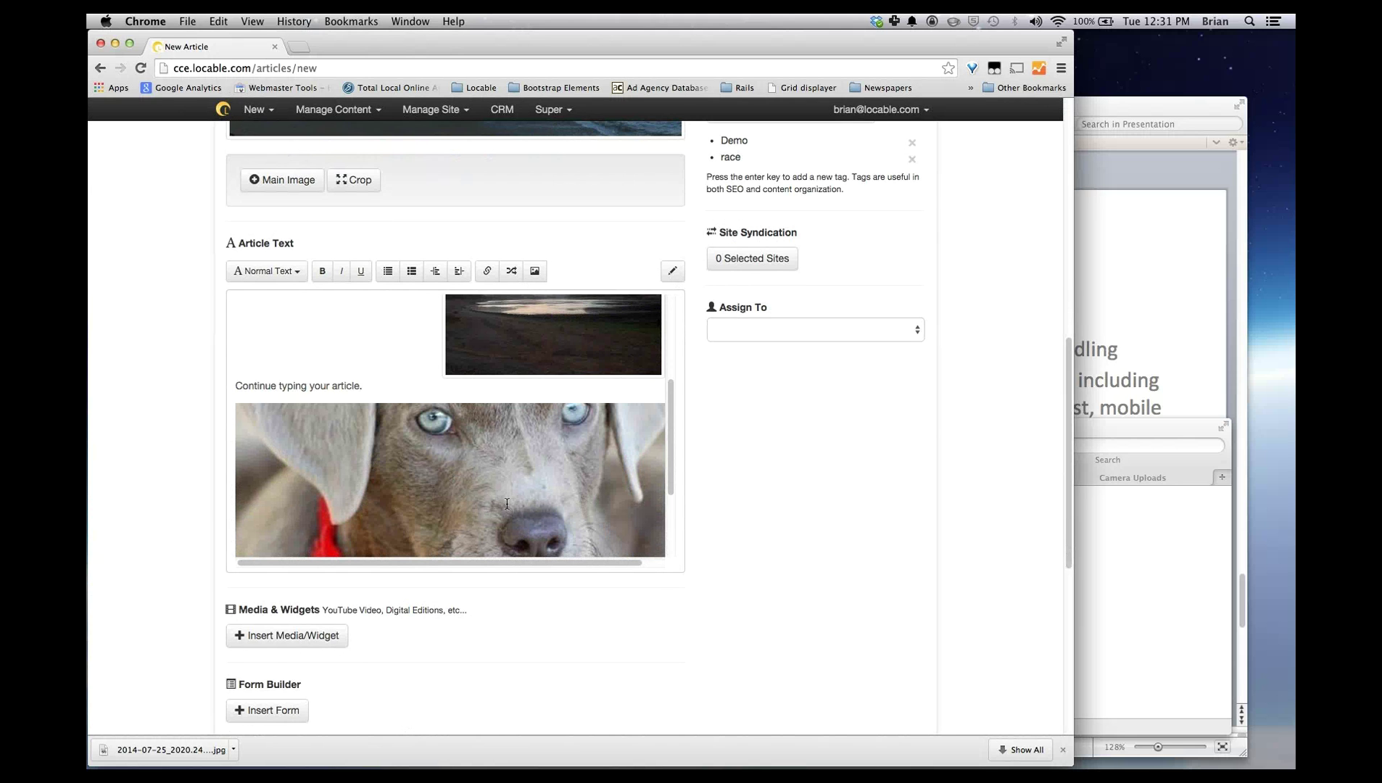
pyautogui.scroll(-3, 355, 436)
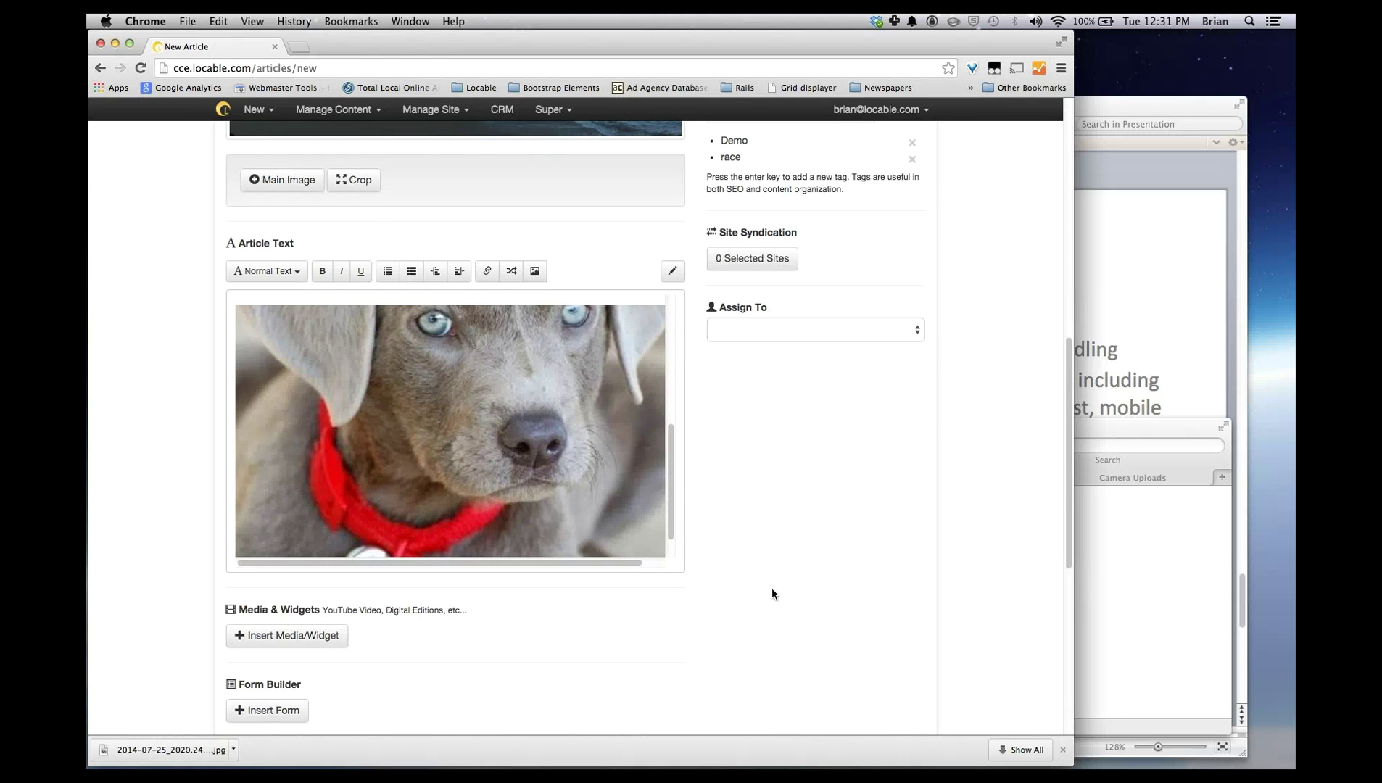
# - Title the article's image gallery "Demo gallery 090914"
pyautogui.scroll(-5, 808, 527)
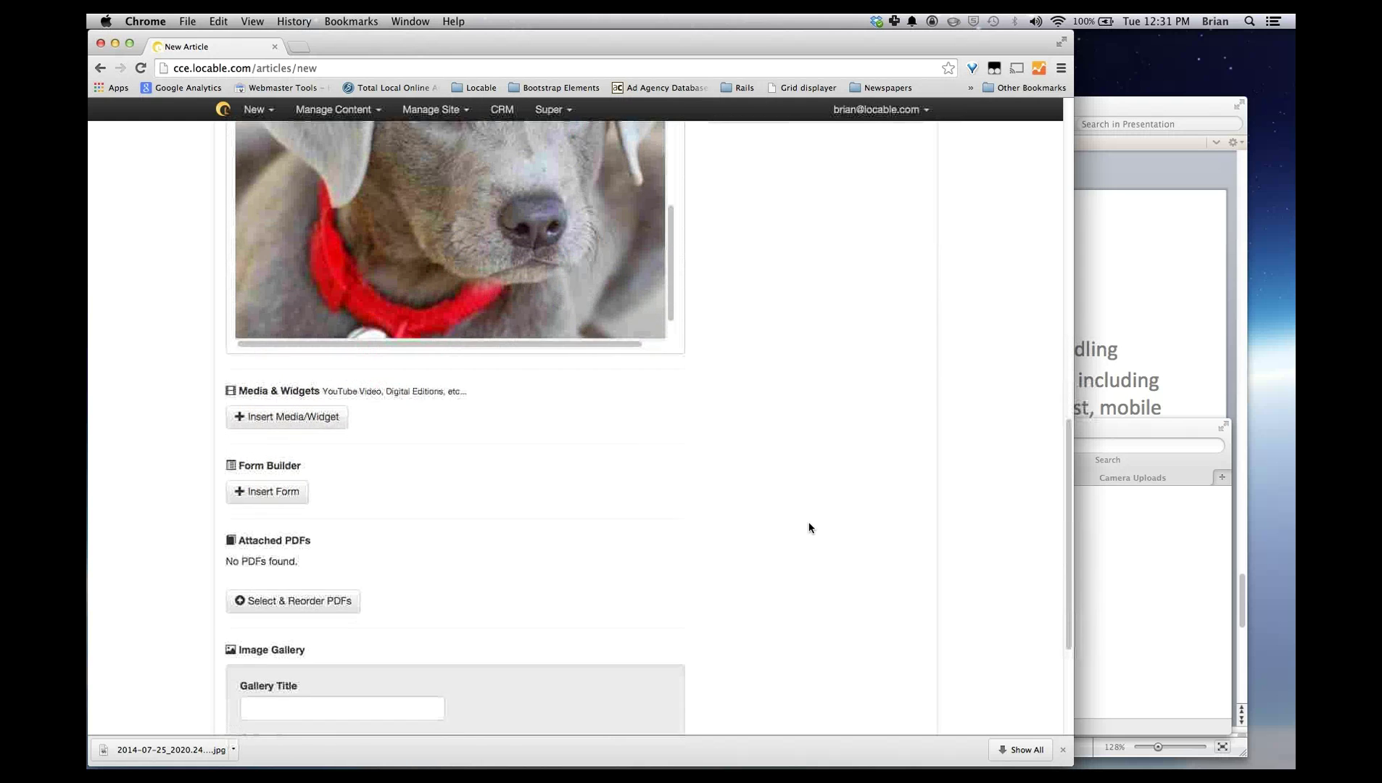
pyautogui.scroll(-1, 508, 464)
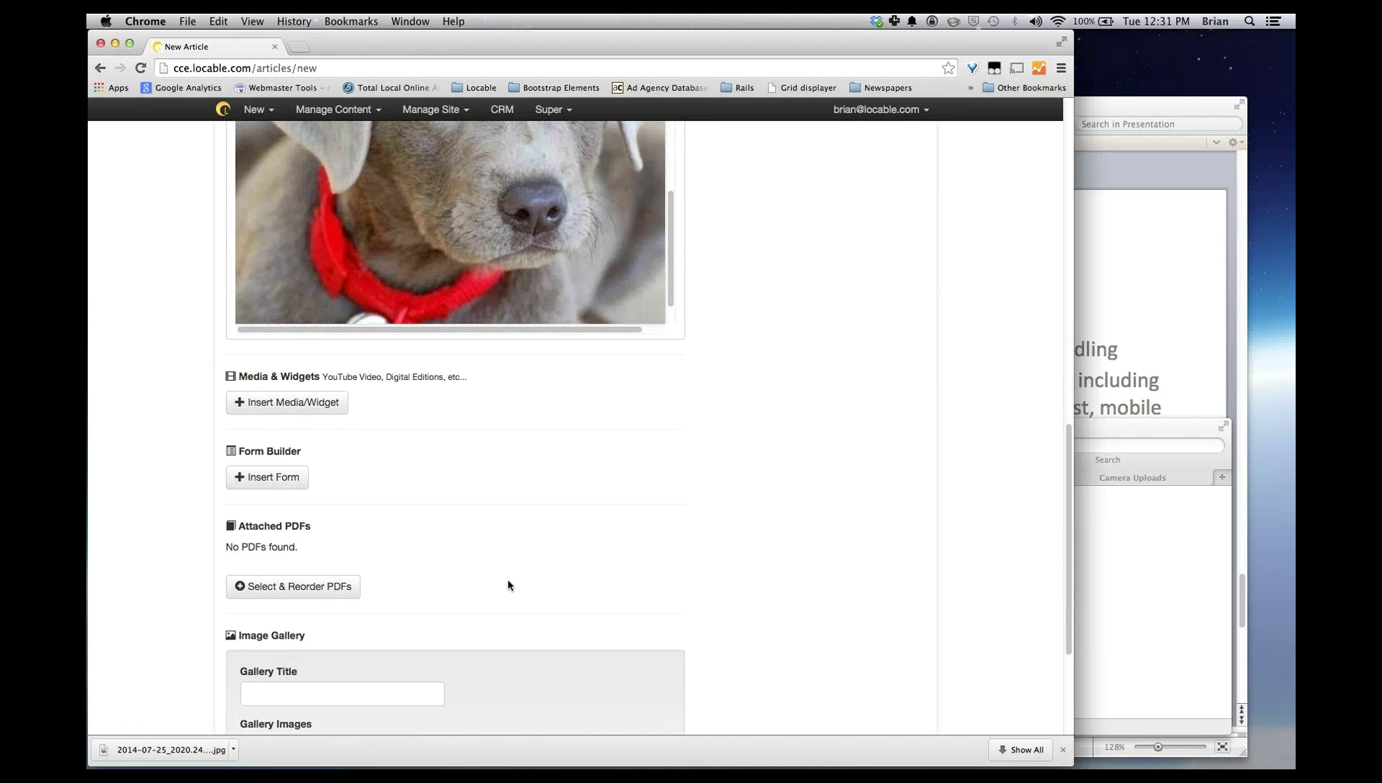
pyautogui.scroll(-5, 472, 609)
pyautogui.click(418, 489)
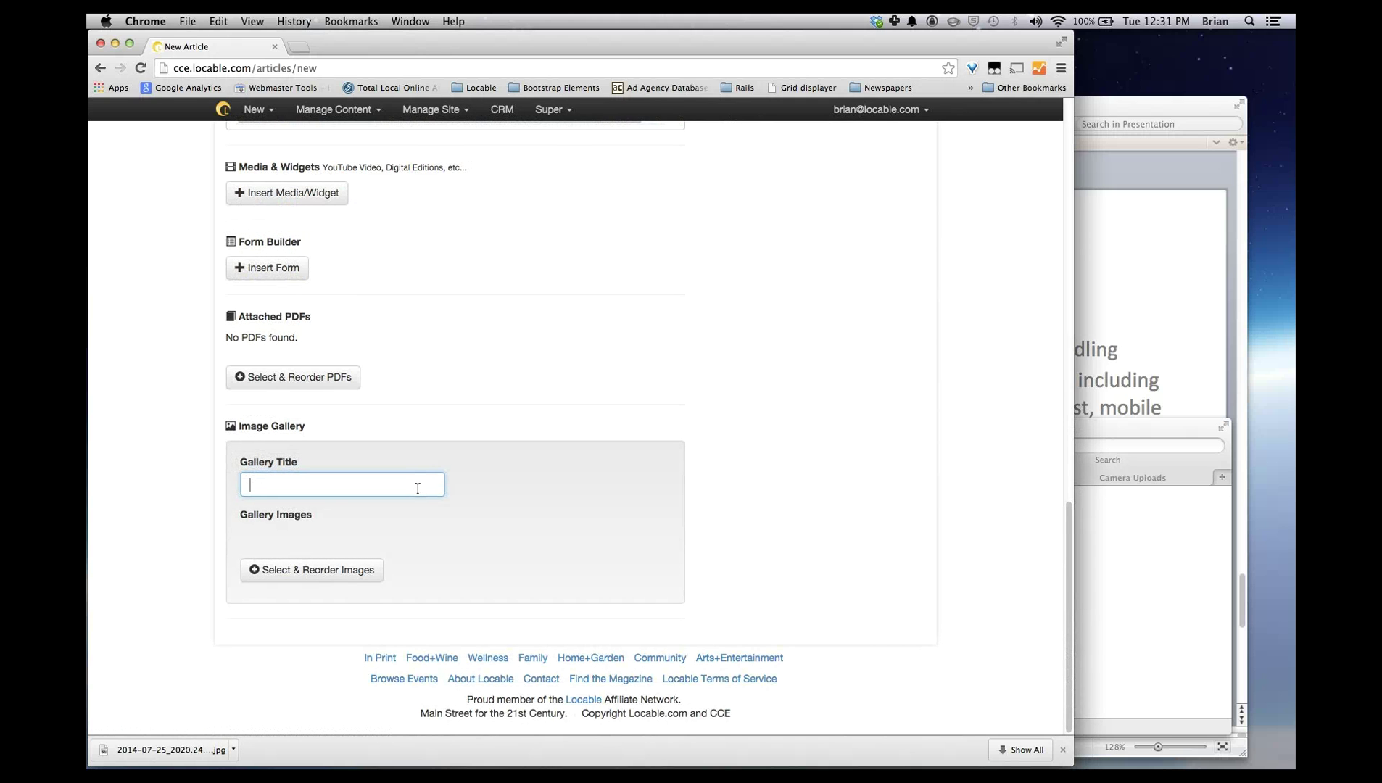
pyautogui.write('Demo gallery 090914')
# - Select the pier, lake, gray puppy and tropical drink images from the Media Library for the gallery
pyautogui.click(331, 572)
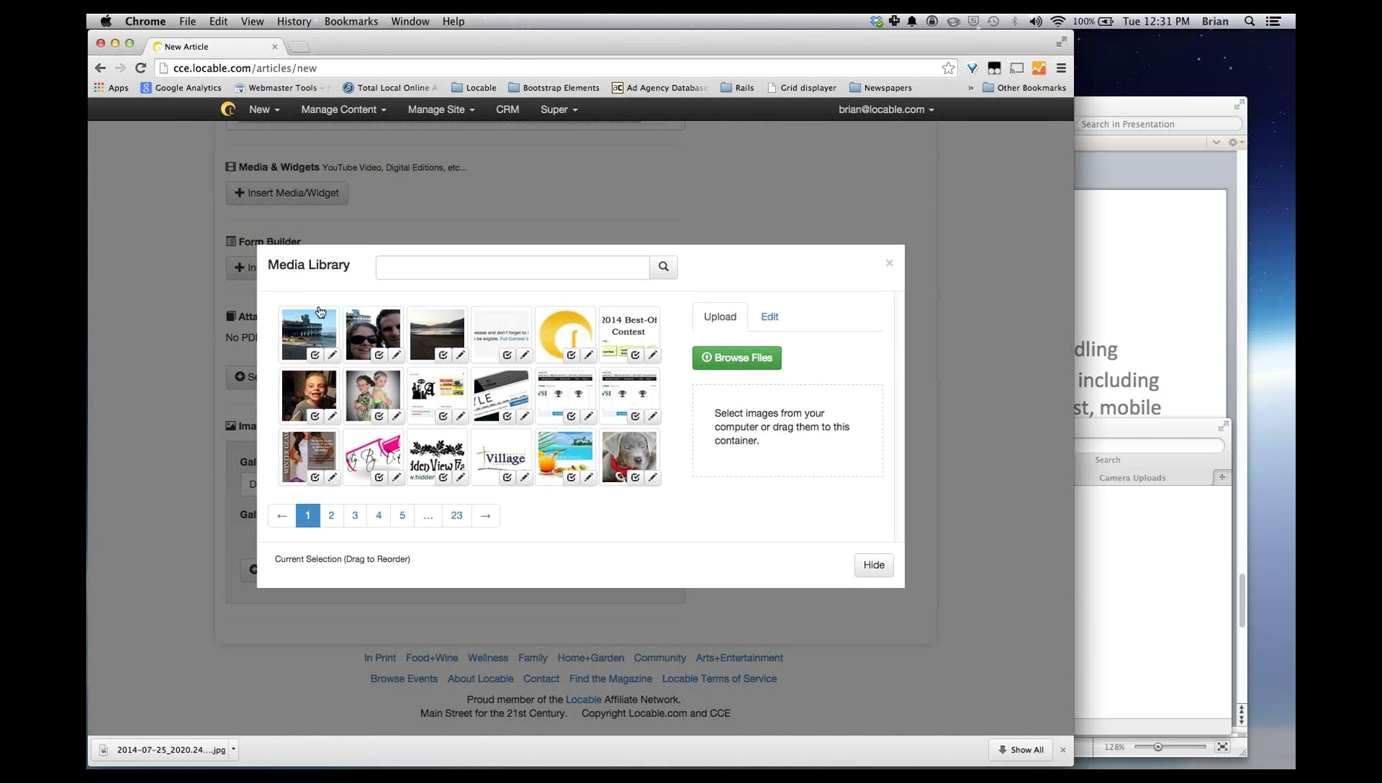
pyautogui.click(314, 355)
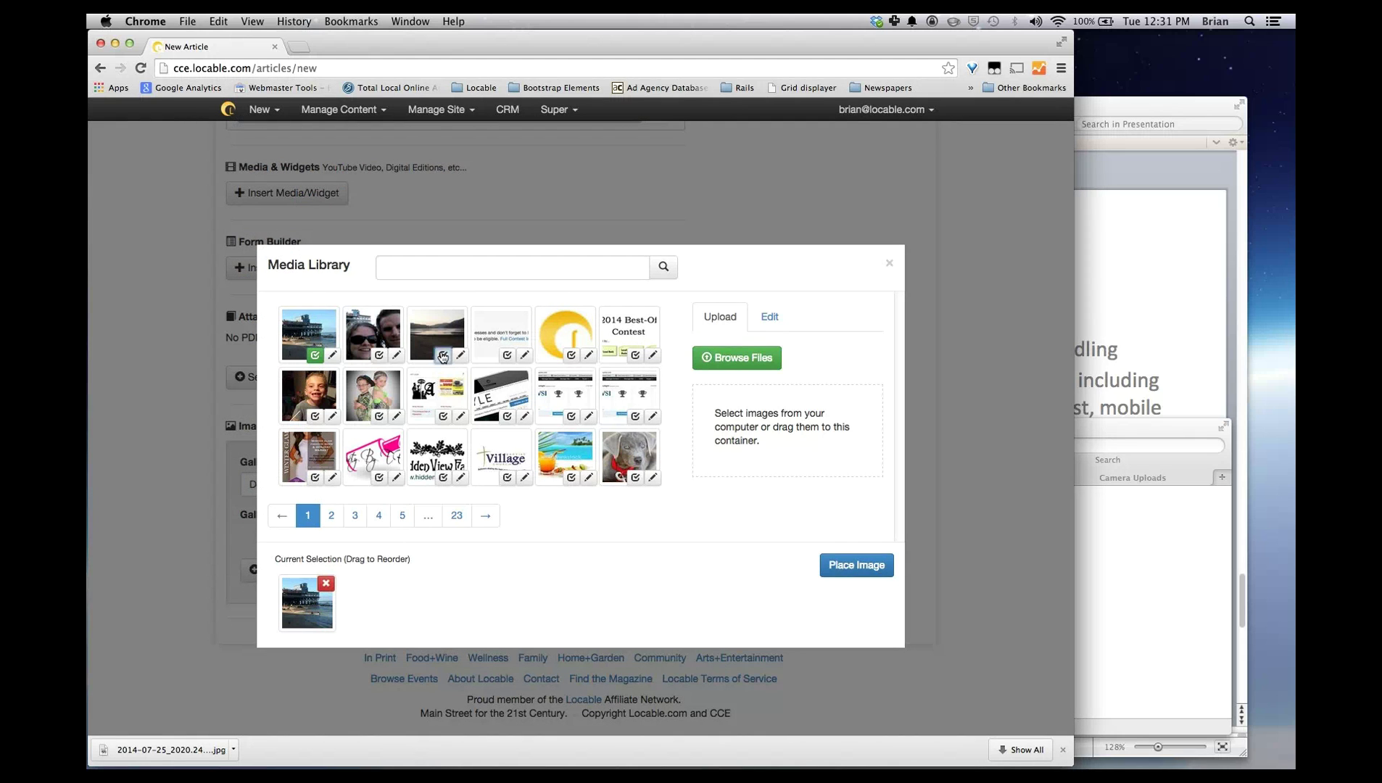
pyautogui.click(443, 355)
pyautogui.click(635, 477)
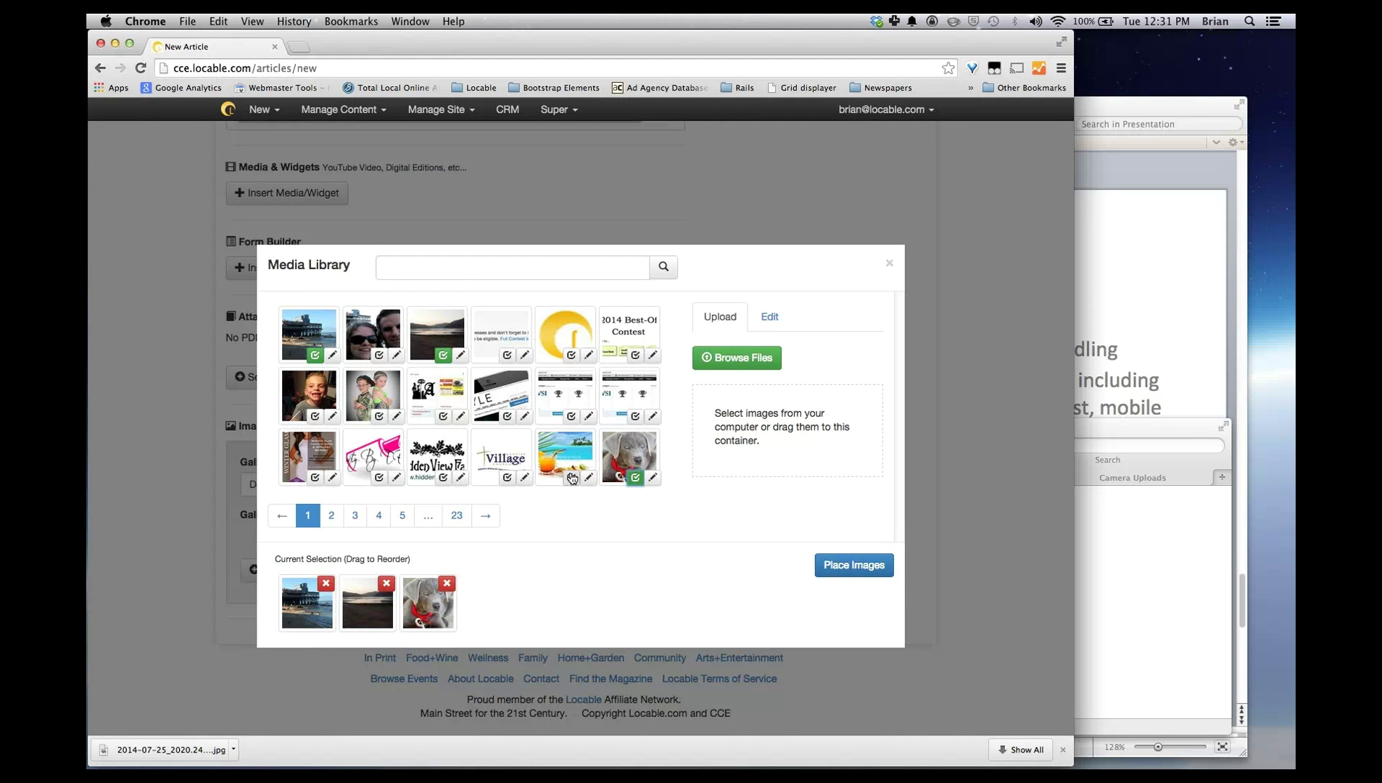
pyautogui.click(571, 477)
# - Add the tree cartoon, the portrait of the woman in red and the orange bird logo from Media Library page 2 to the selection
pyautogui.click(335, 514)
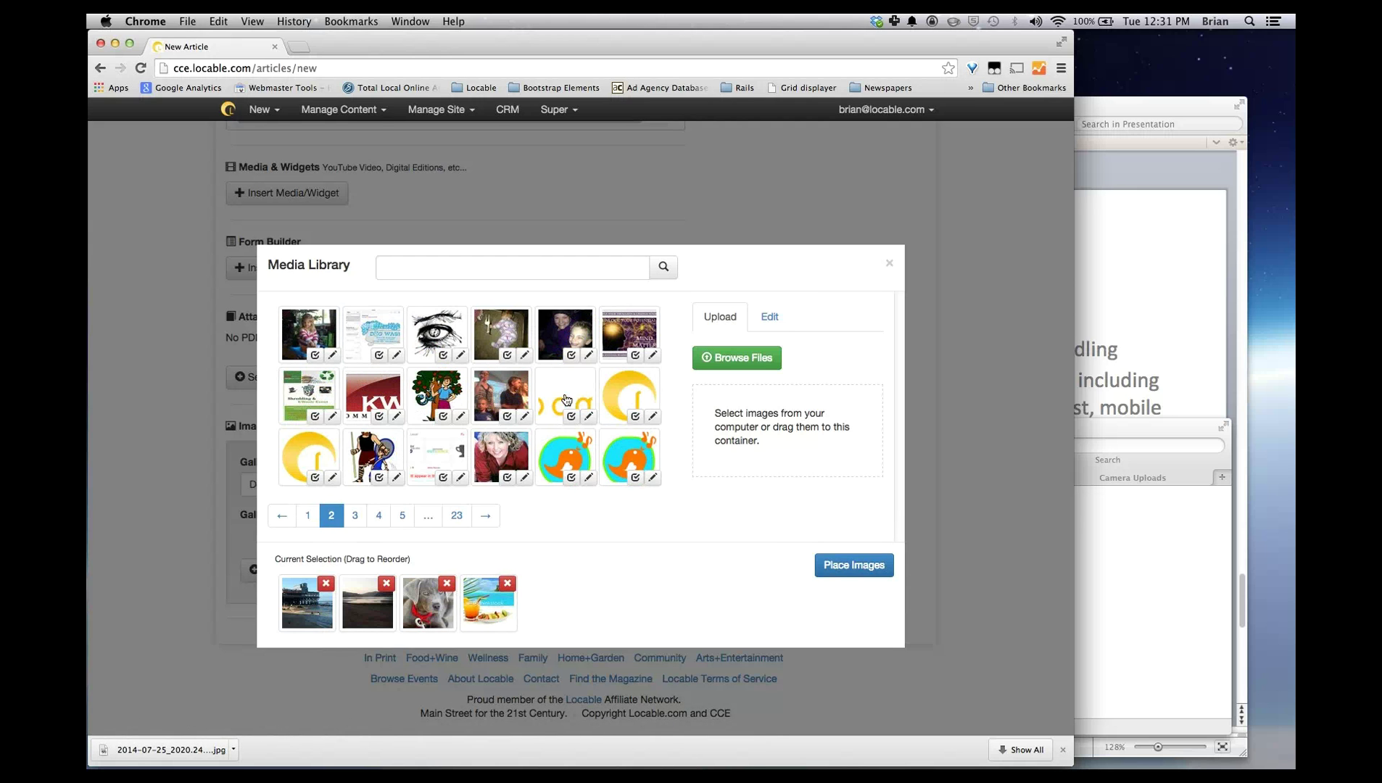
pyautogui.click(443, 417)
pyautogui.click(507, 477)
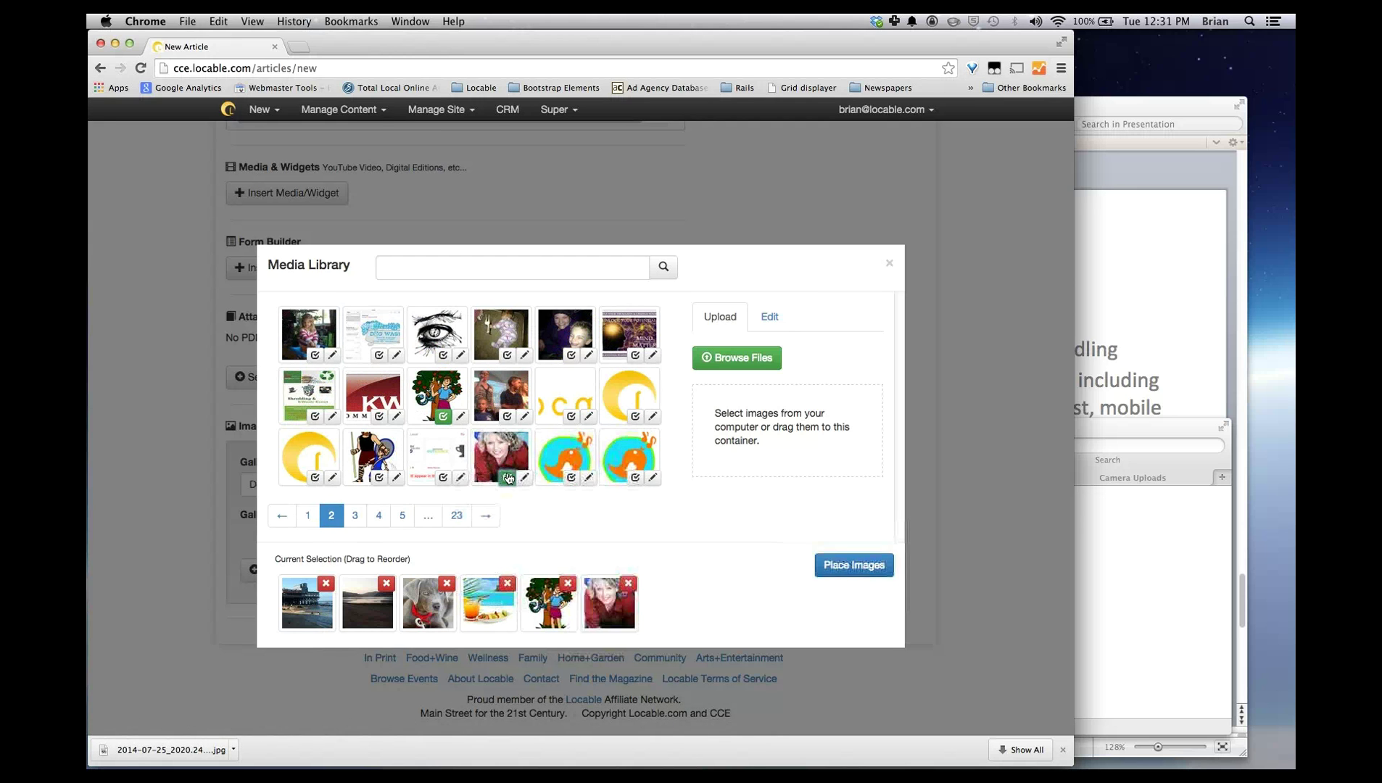
pyautogui.click(573, 478)
# - Add a Dragon Youth Cheer logo, the Theatre Arlington logo and an outdoor crowd photo from Media Library page 3 to the selection
pyautogui.click(357, 515)
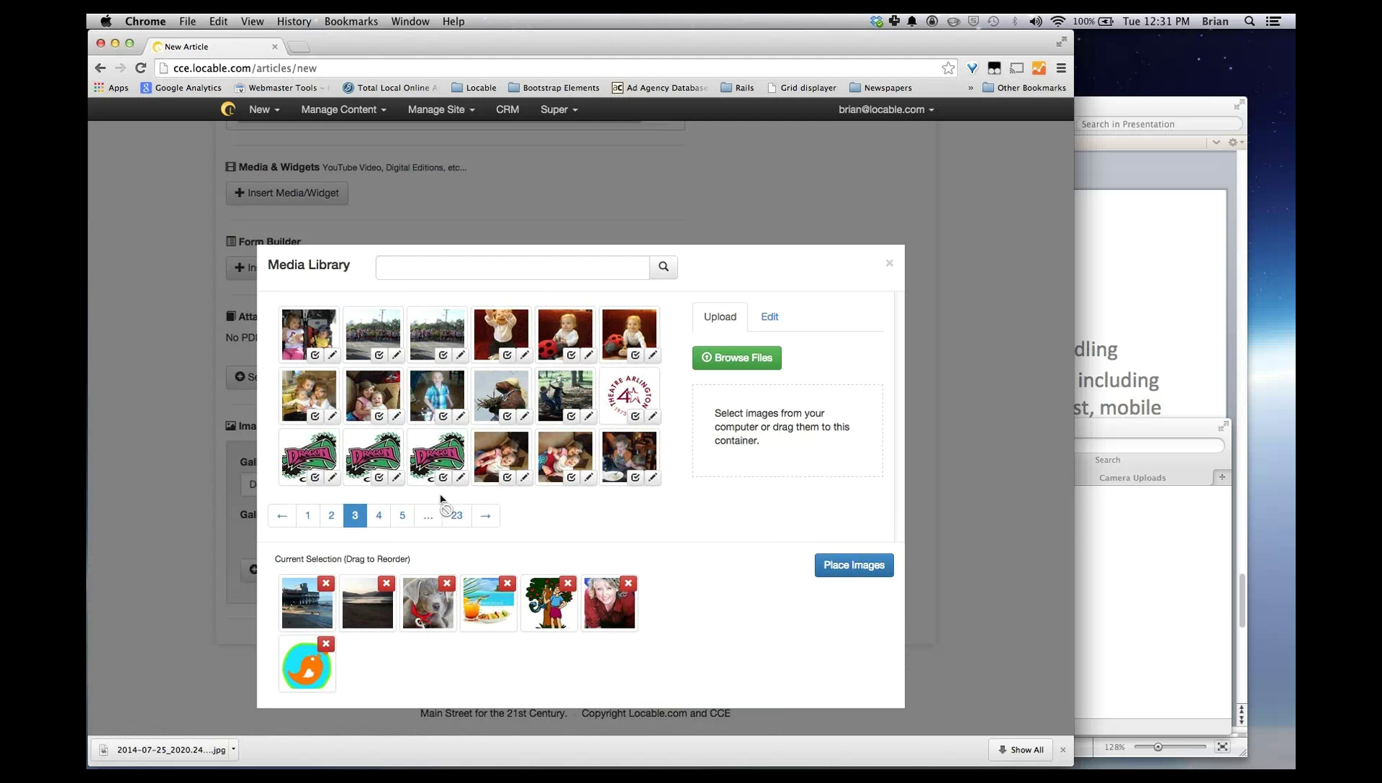
pyautogui.click(443, 477)
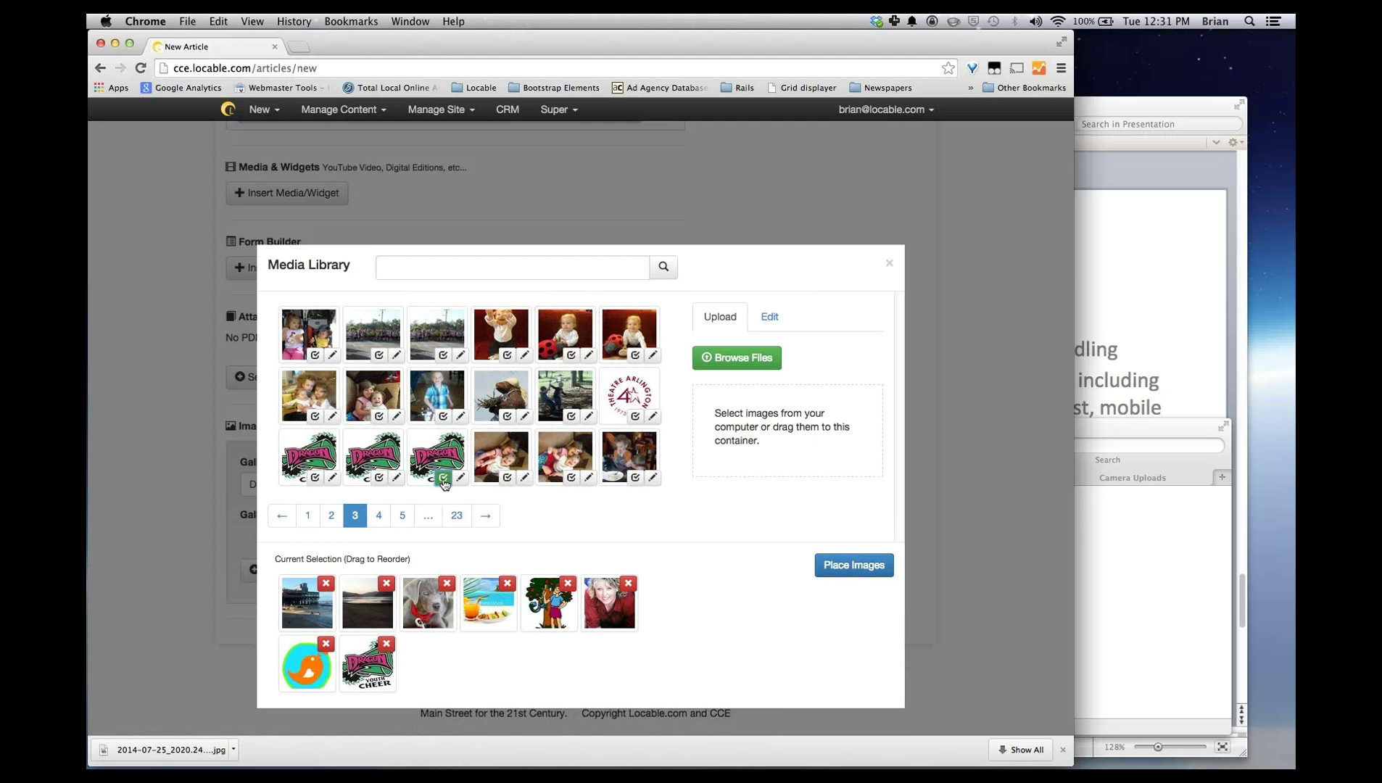
pyautogui.click(635, 417)
pyautogui.click(443, 355)
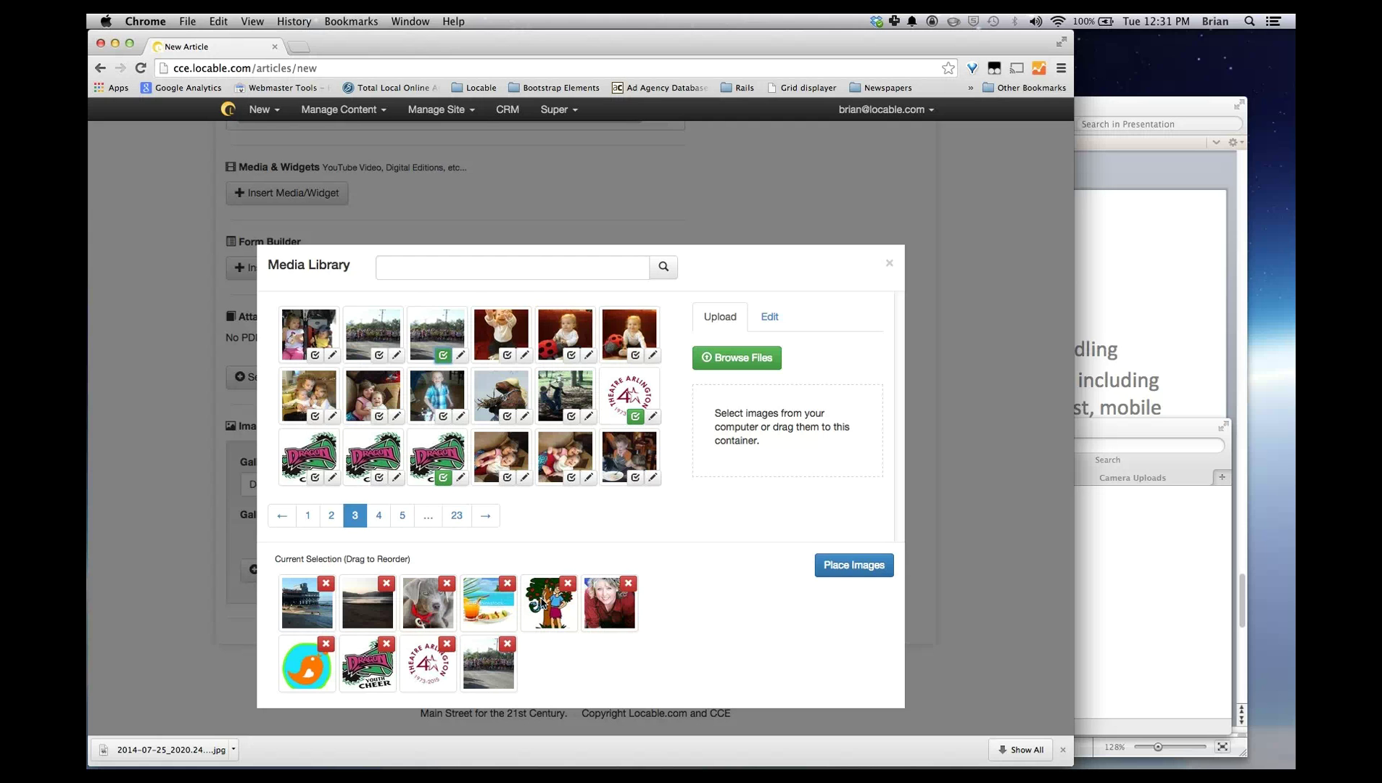
# - Move the outdoor crowd photo to second place in the selection and place the images in the gallery
pyautogui.moveTo(490, 662); pyautogui.dragTo(368, 602)
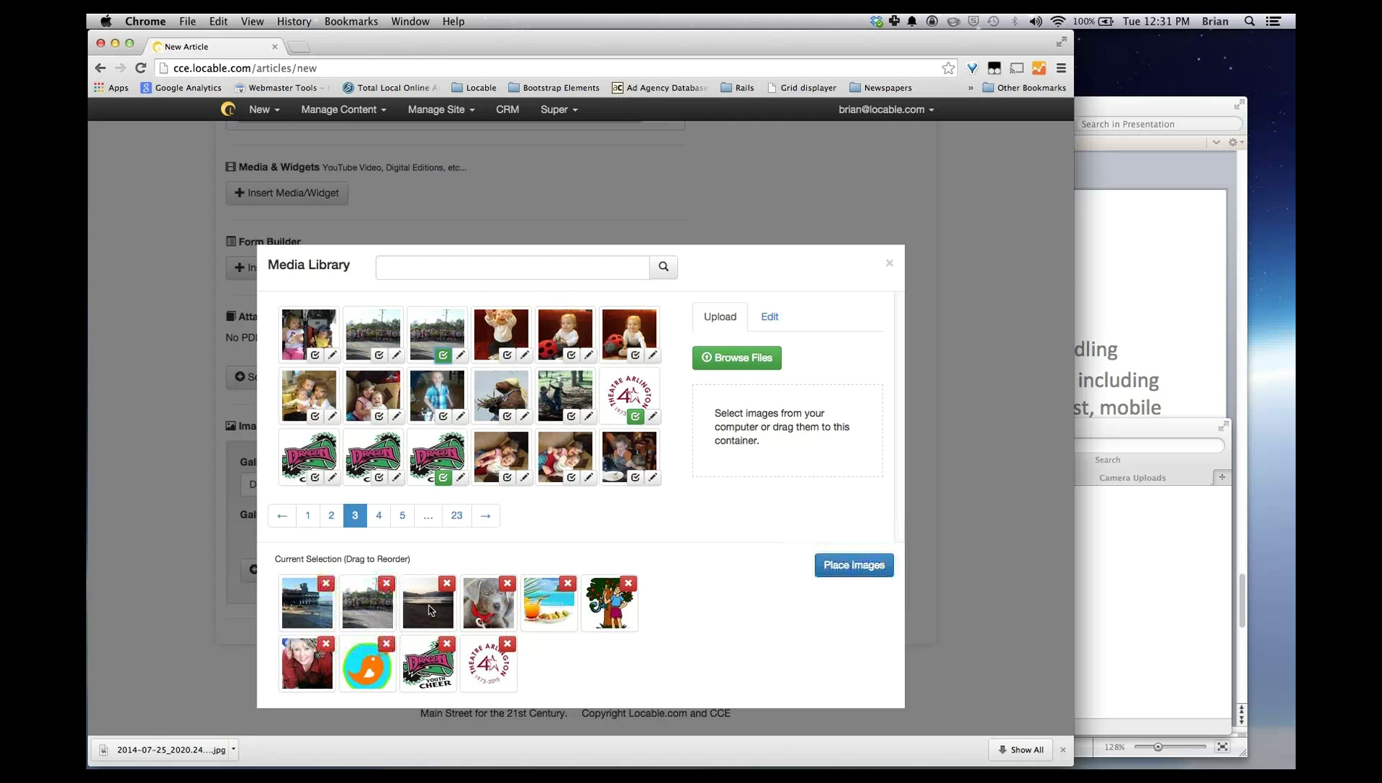
pyautogui.click(863, 572)
pyautogui.scroll(-1, 507, 534)
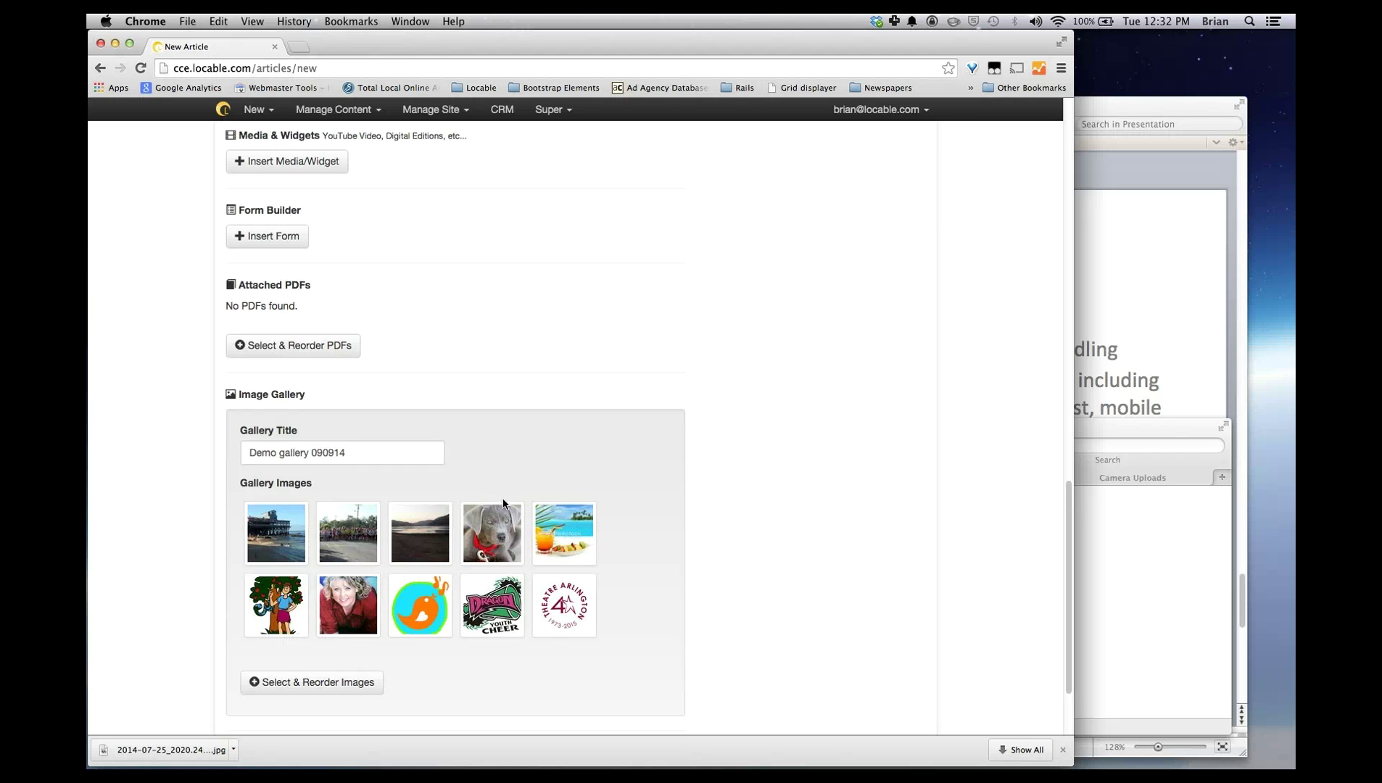
# - Title the article "Demo 090914" and enter "Demo article" as its excerpt
pyautogui.scroll(10, 593, 444)
pyautogui.scroll(15, 597, 447)
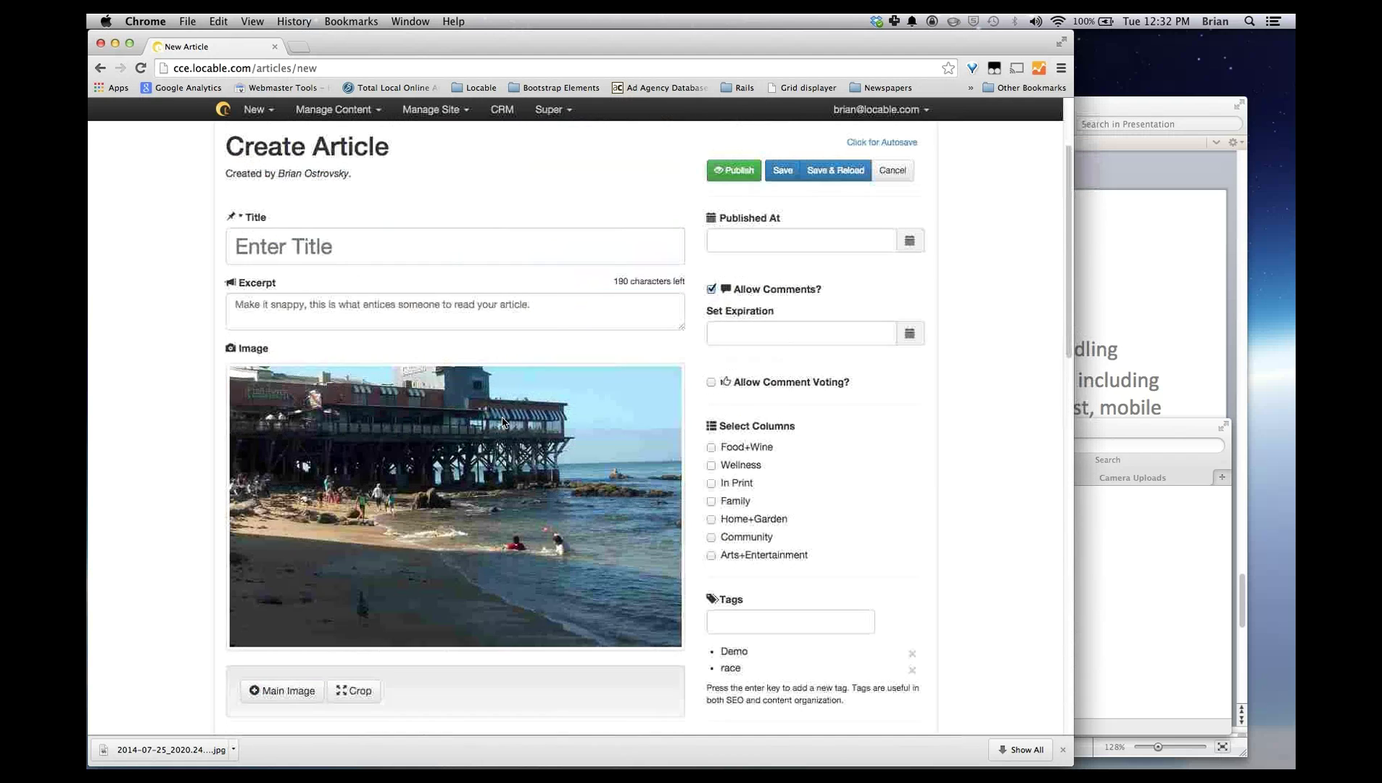
pyautogui.click(369, 262)
pyautogui.write('Demo ')
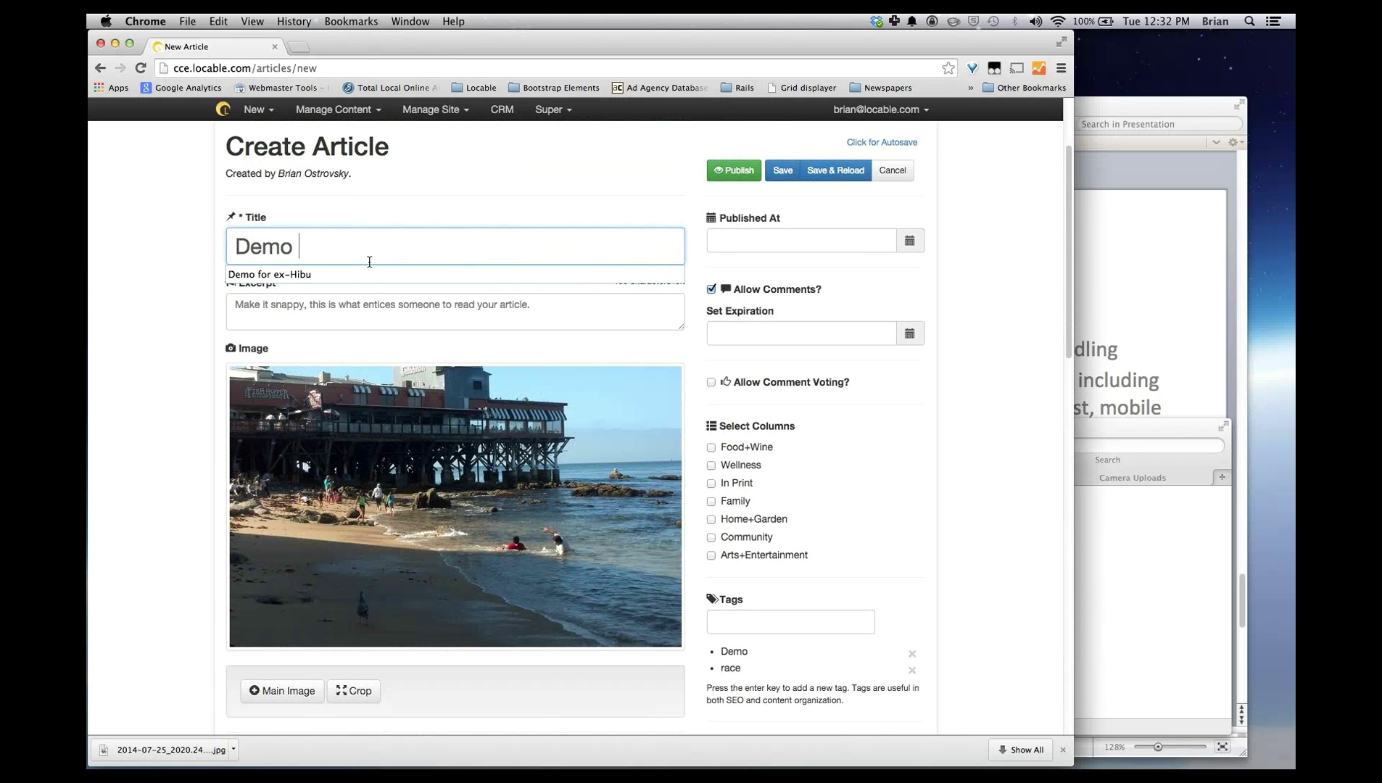
pyautogui.write('090914')
pyautogui.press('Tab')
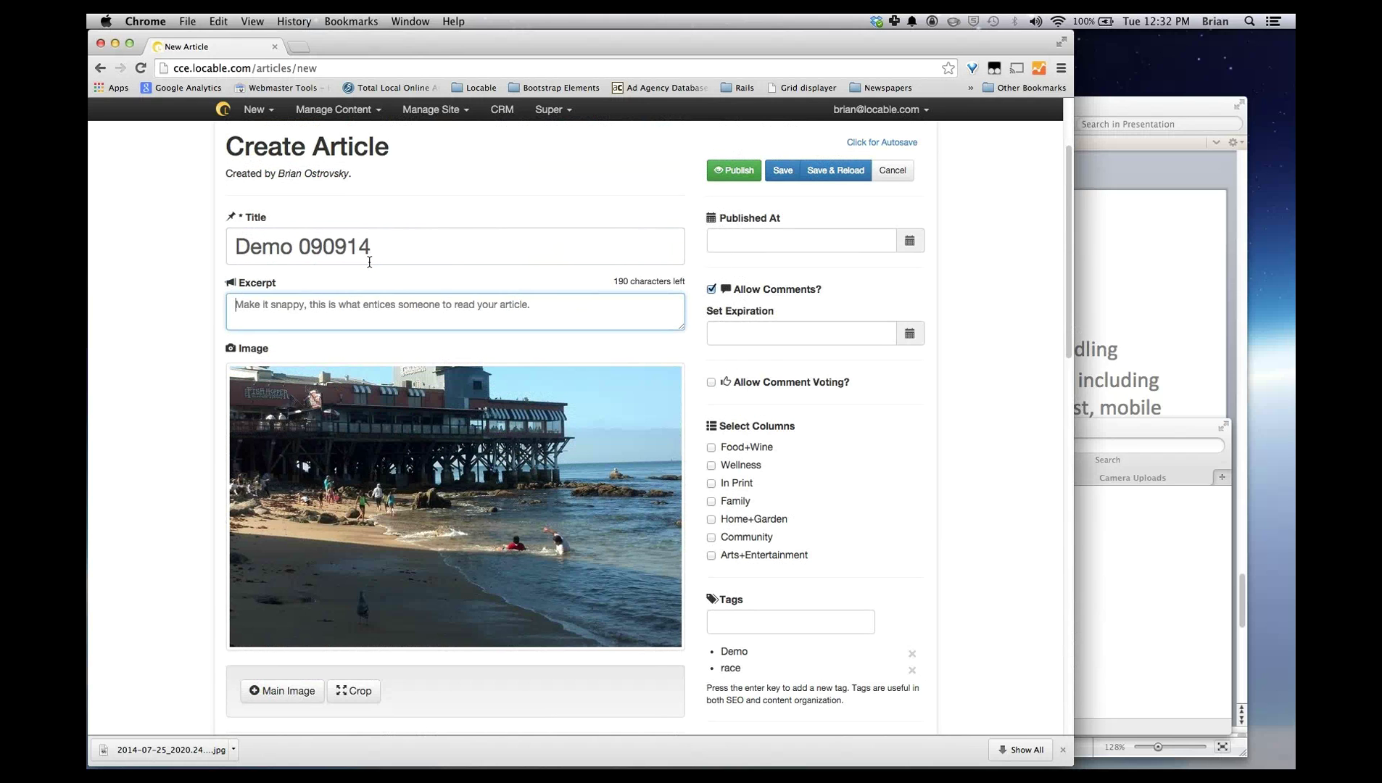
pyautogui.write('Demo article')
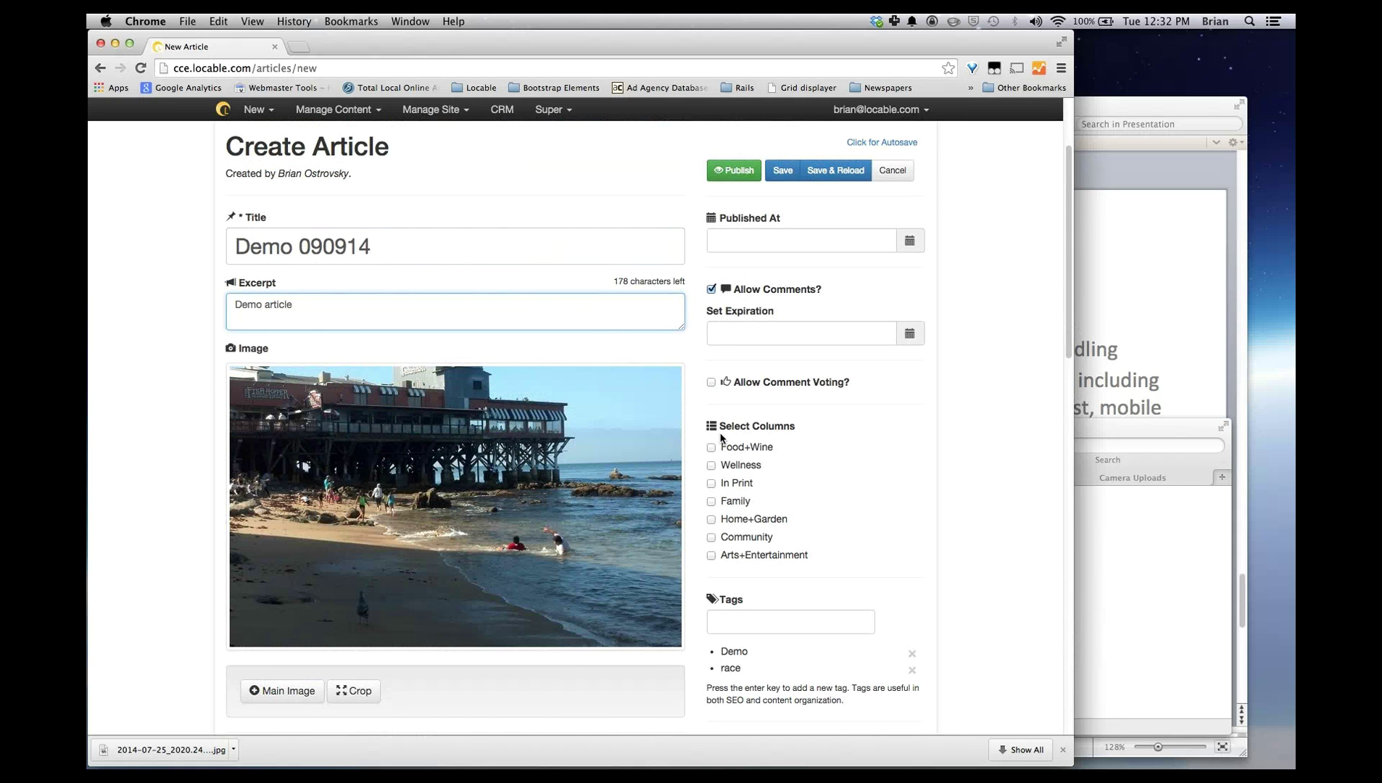
# - Assign the article to the Community column and publish it
pyautogui.click(711, 538)
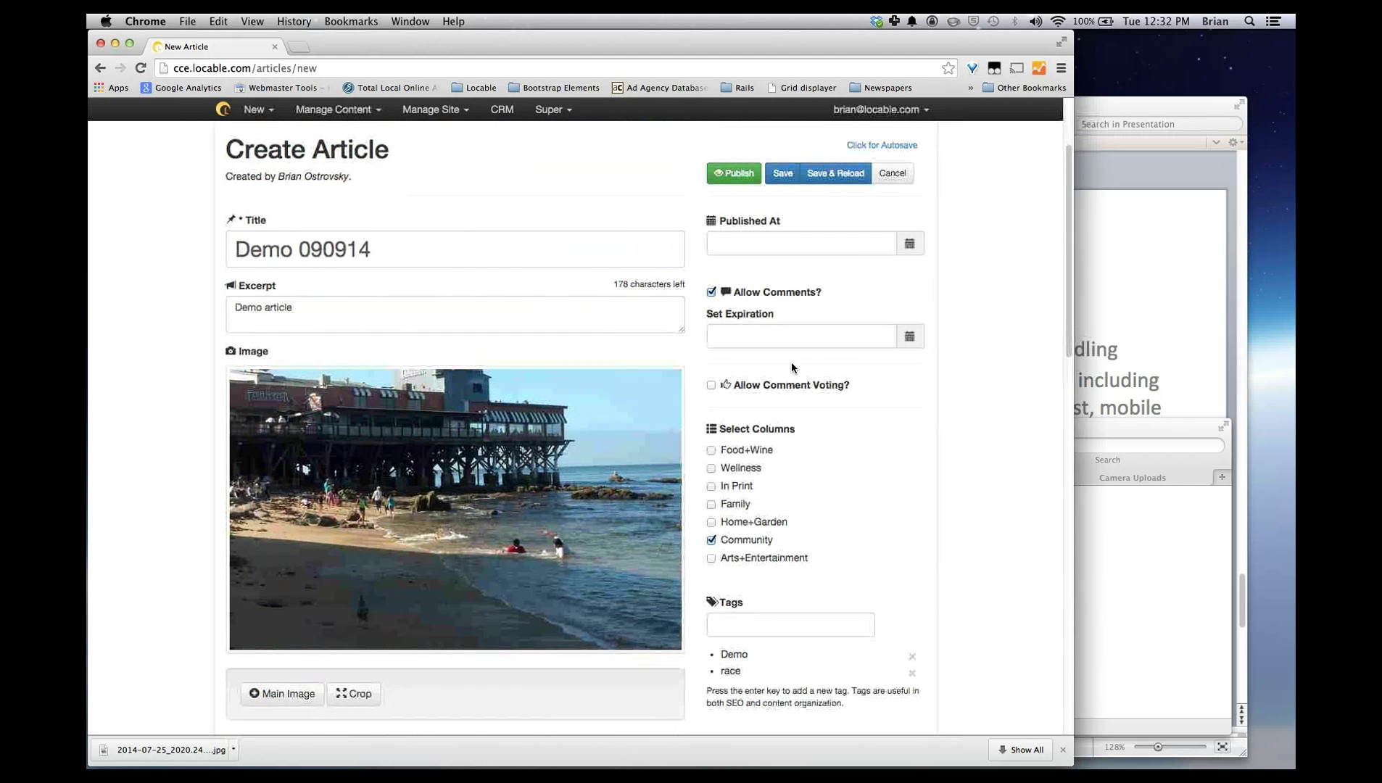
pyautogui.scroll(2, 790, 361)
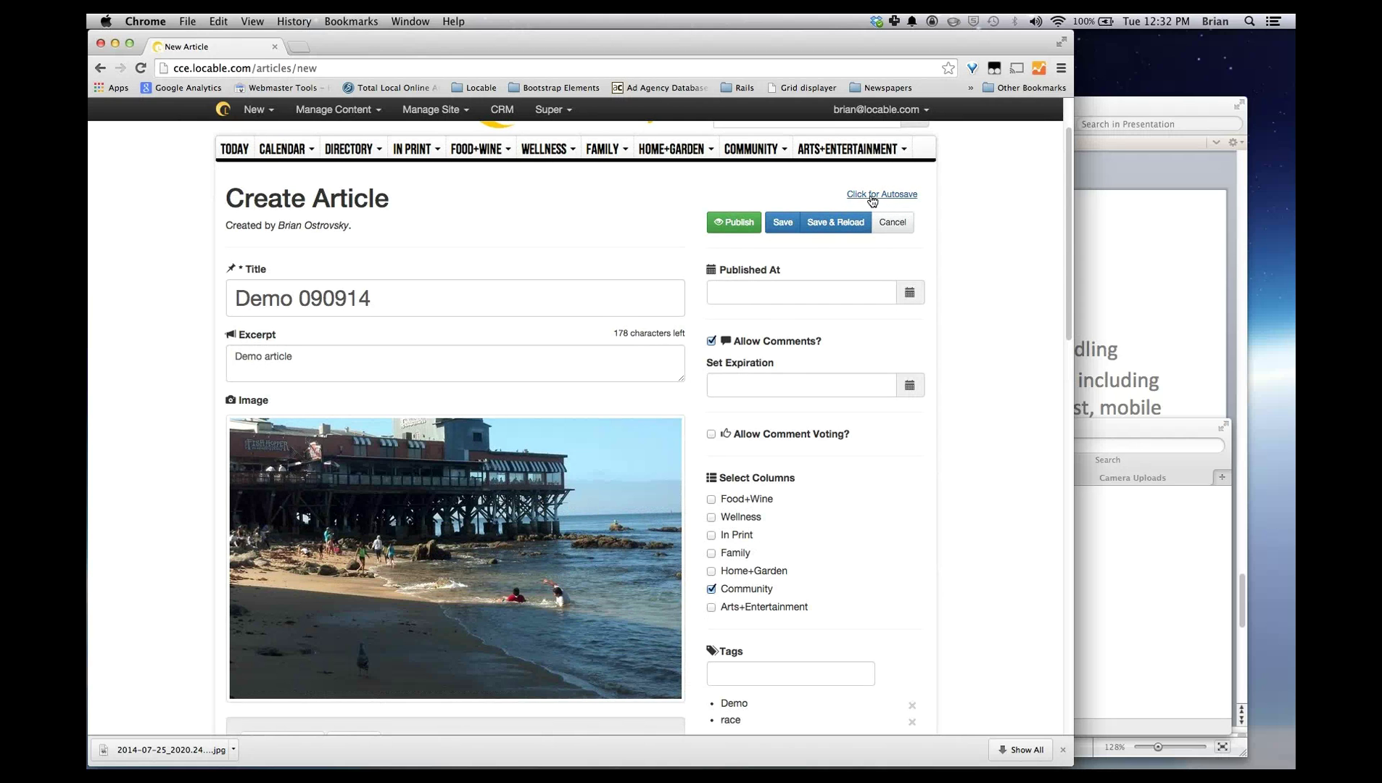
pyautogui.click(746, 231)
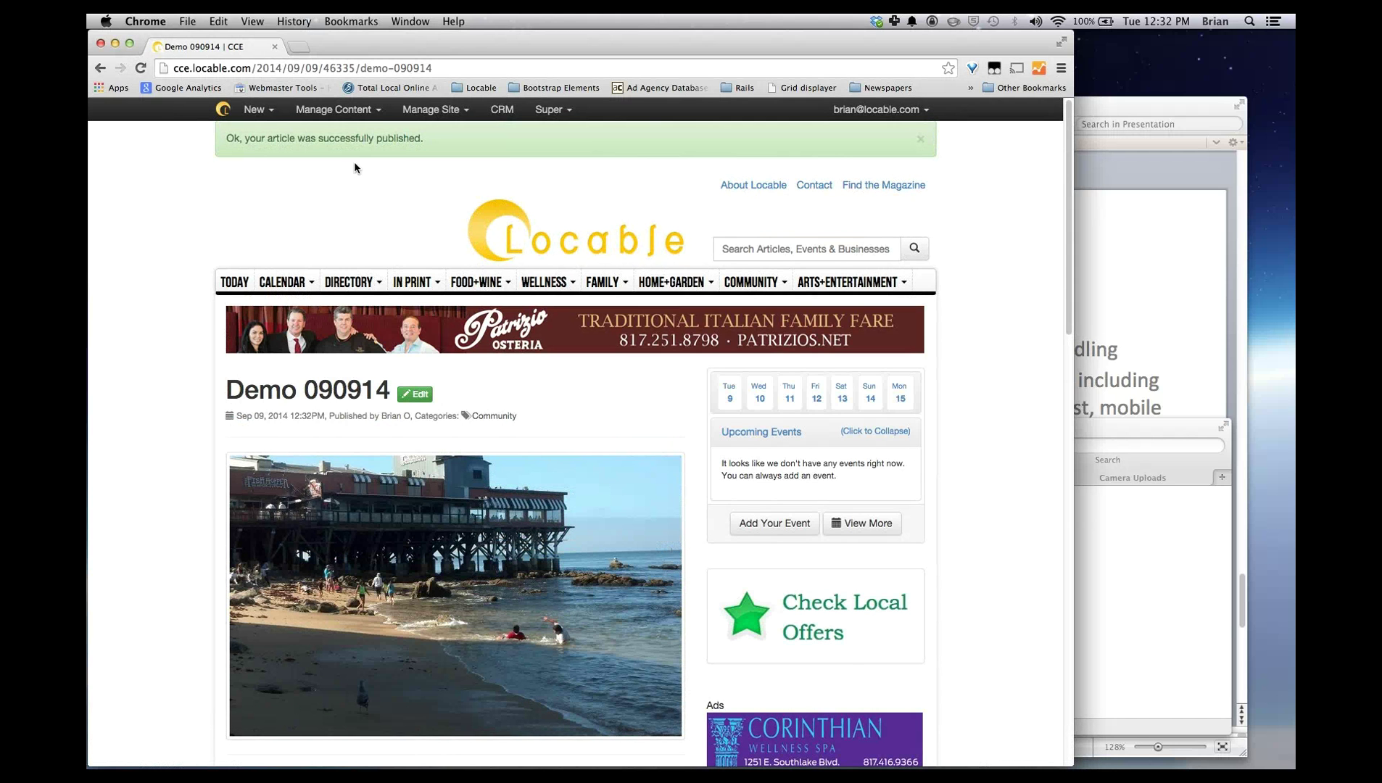
# - Review the published article's main image, gallery and body, and enlarge the gray puppy photo from the gallery
pyautogui.scroll(-5, 612, 464)
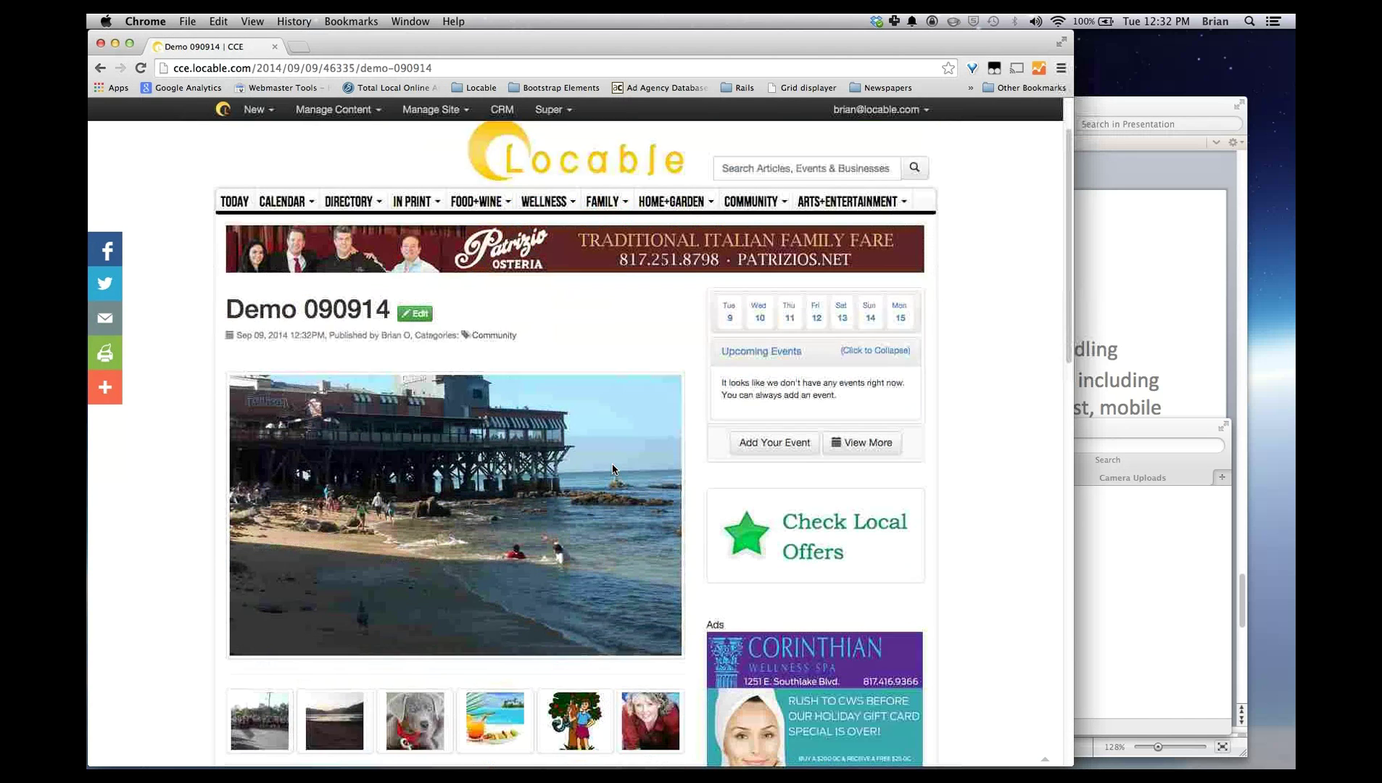
pyautogui.scroll(-6, 612, 469)
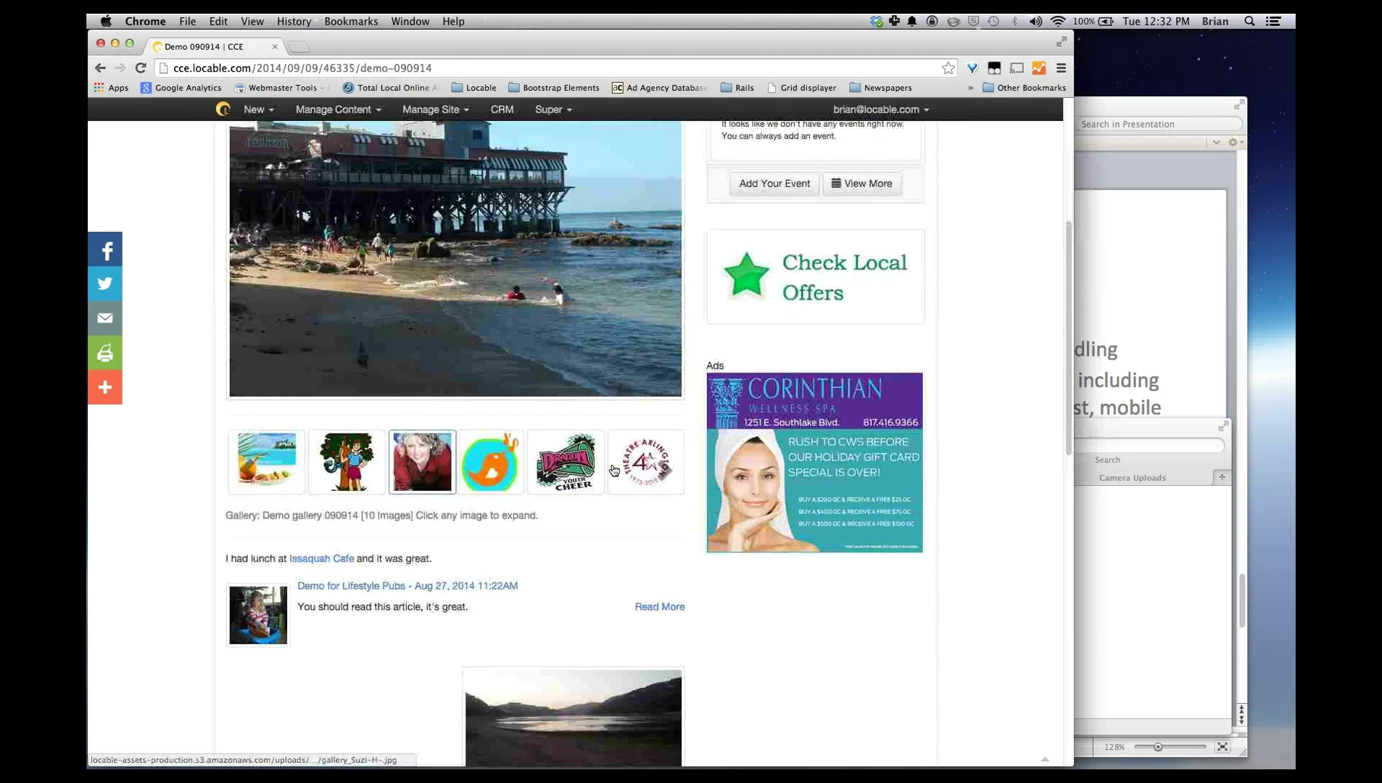
pyautogui.scroll(-4, 538, 516)
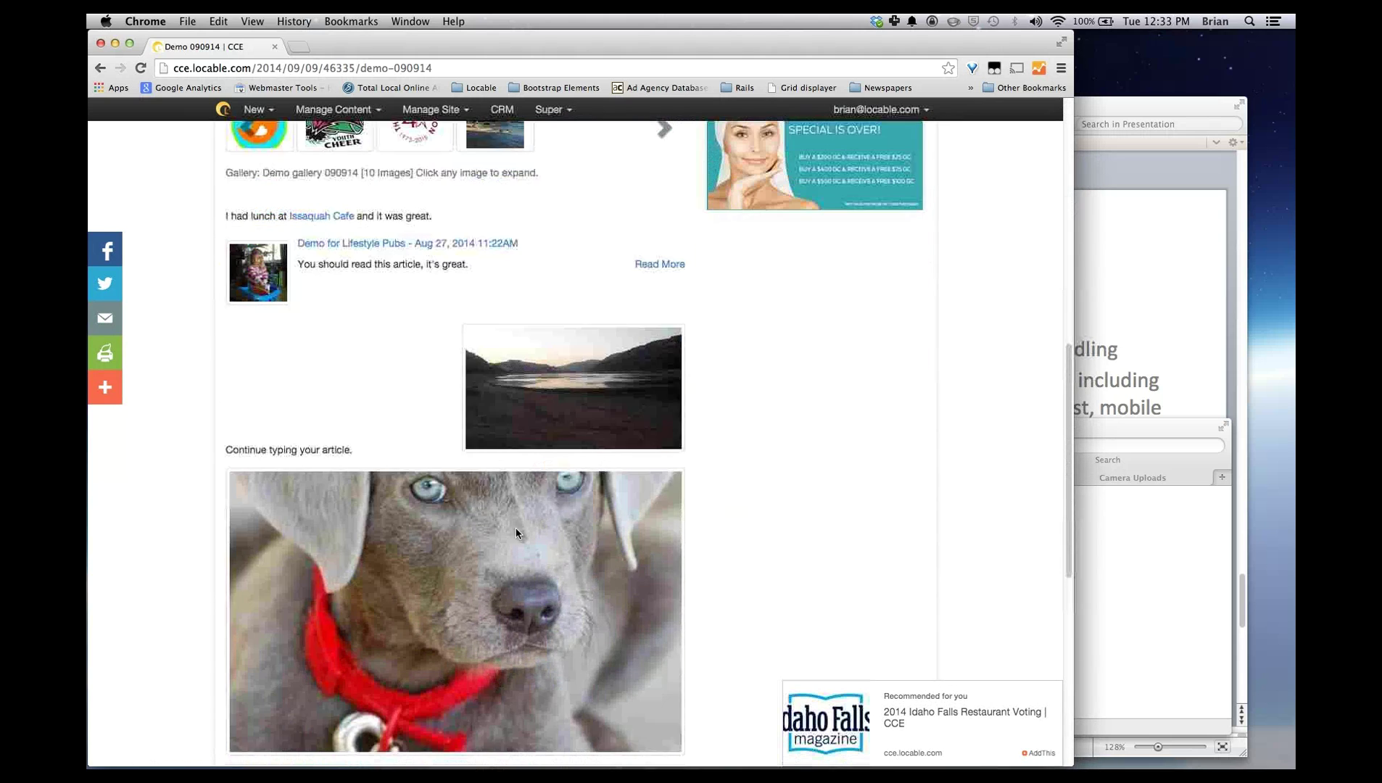
pyautogui.scroll(-2, 457, 697)
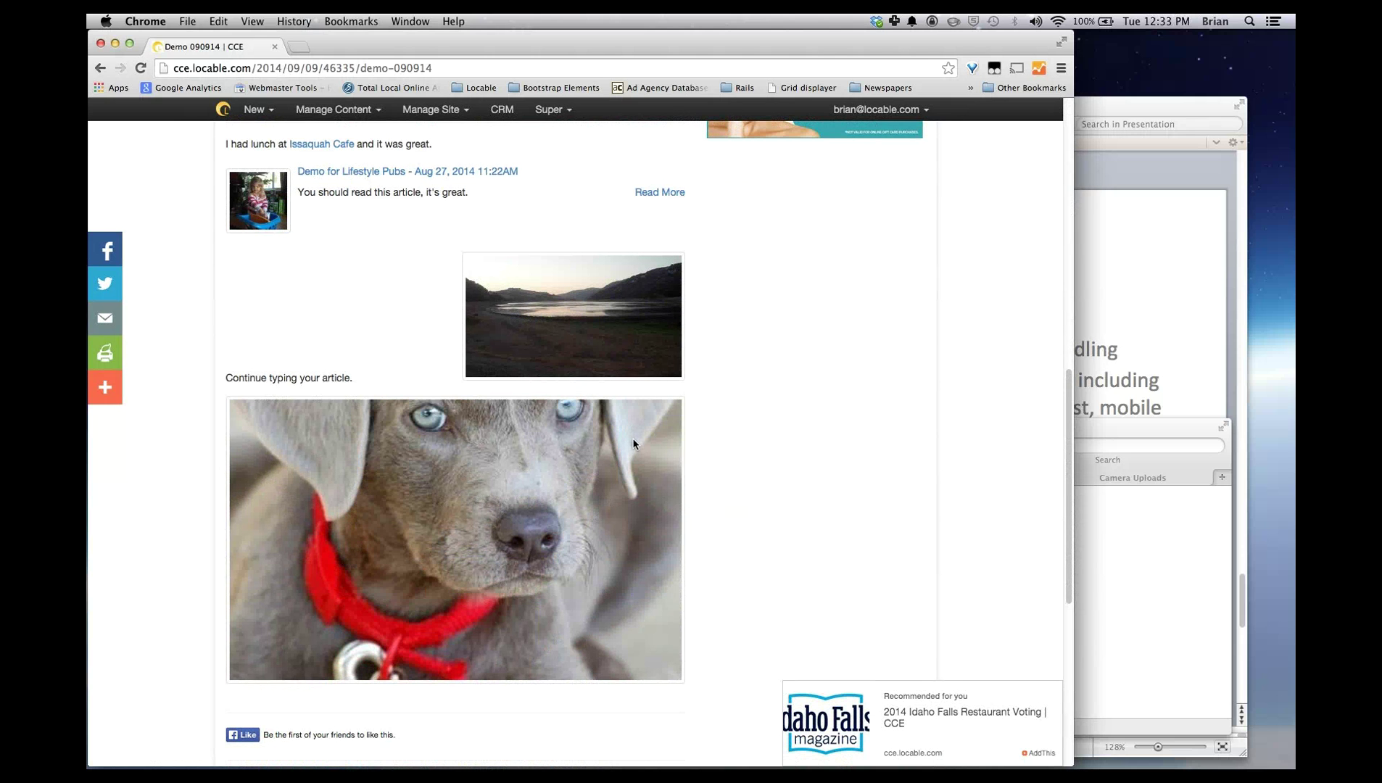
pyautogui.scroll(7, 633, 444)
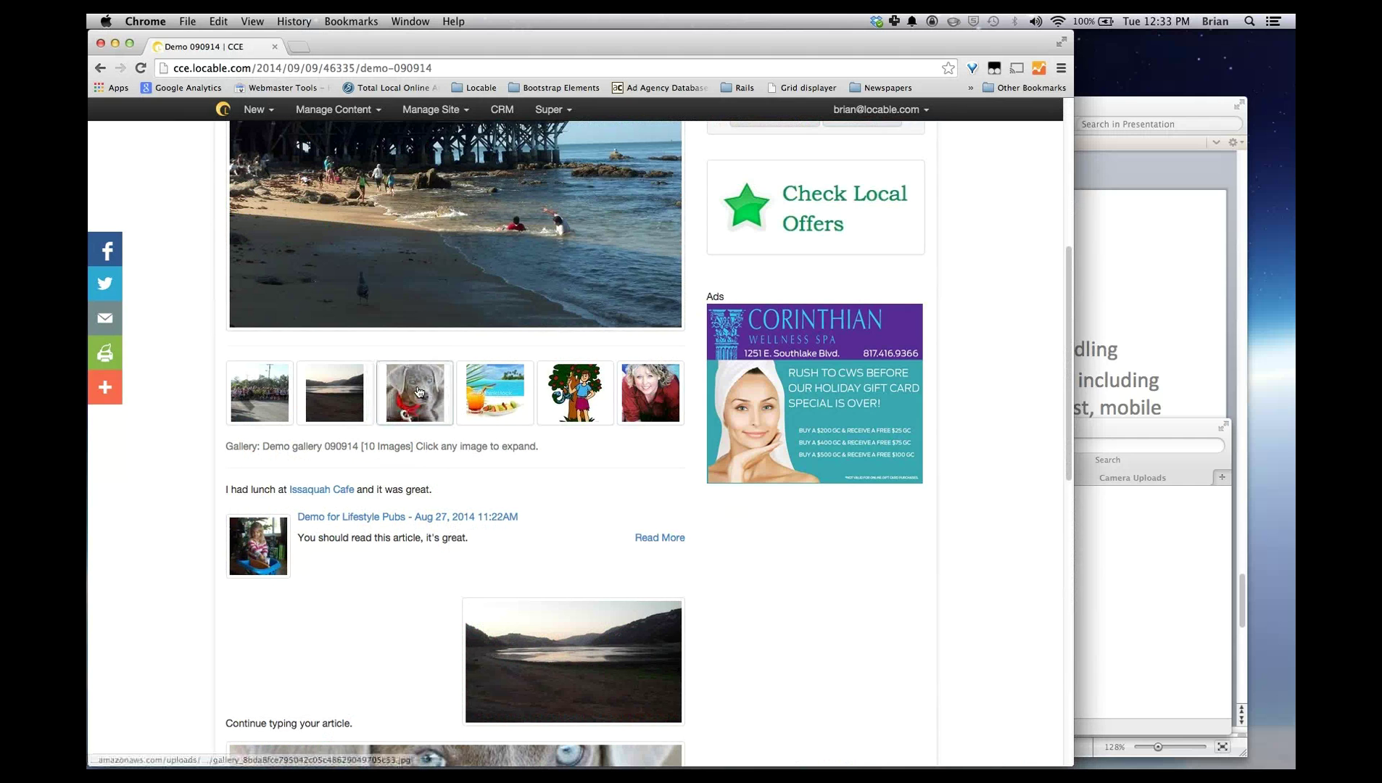
pyautogui.click(414, 392)
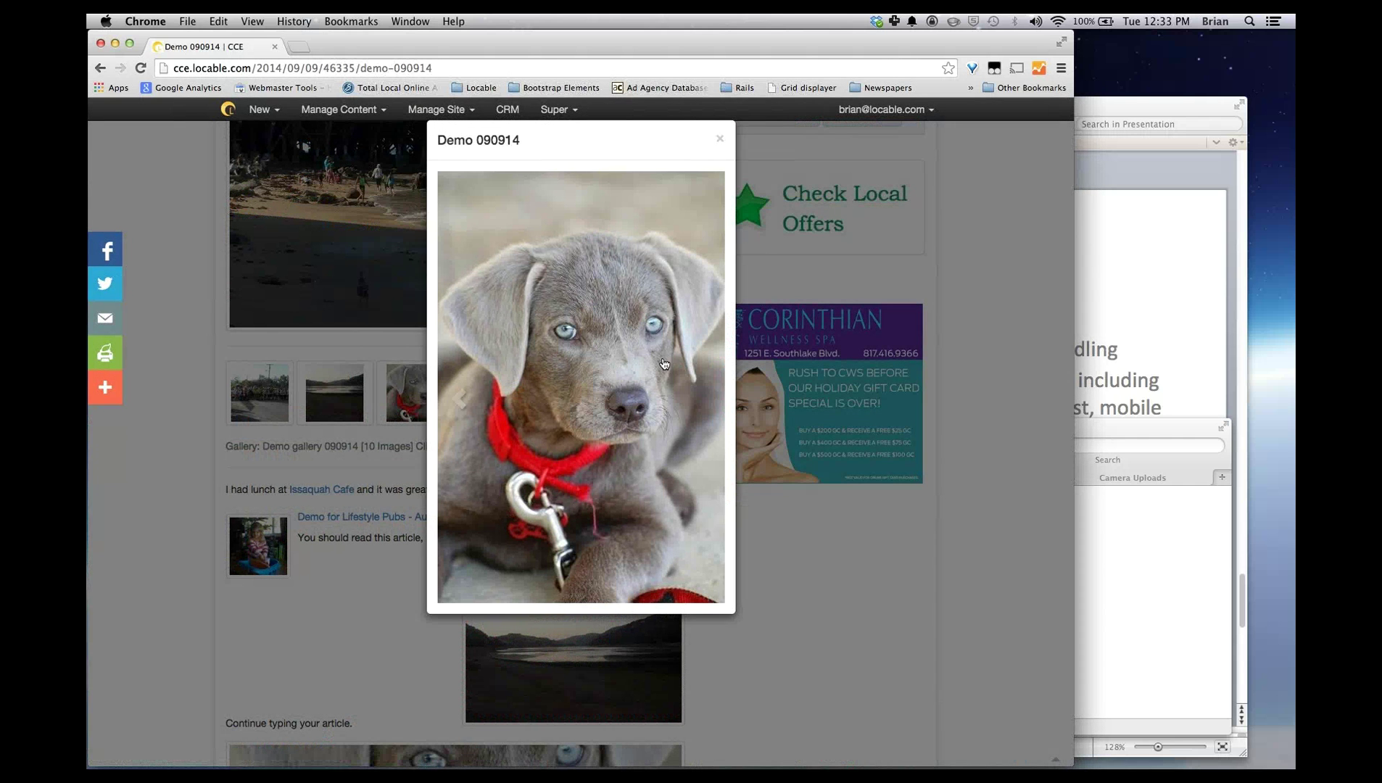
# - Close the enlarged puppy photo and review the published article's gallery, body text and inline images down to its tag
pyautogui.click(703, 398)
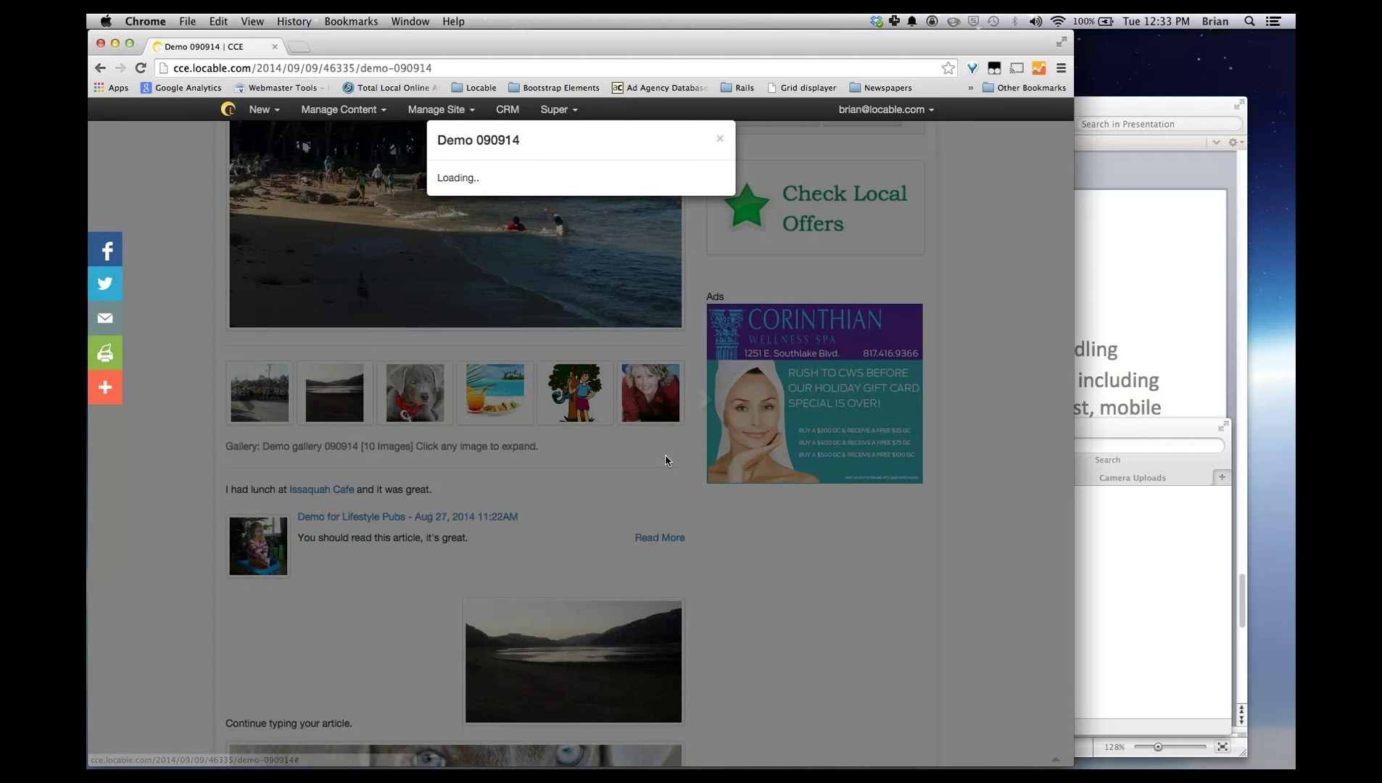
pyautogui.click(899, 138)
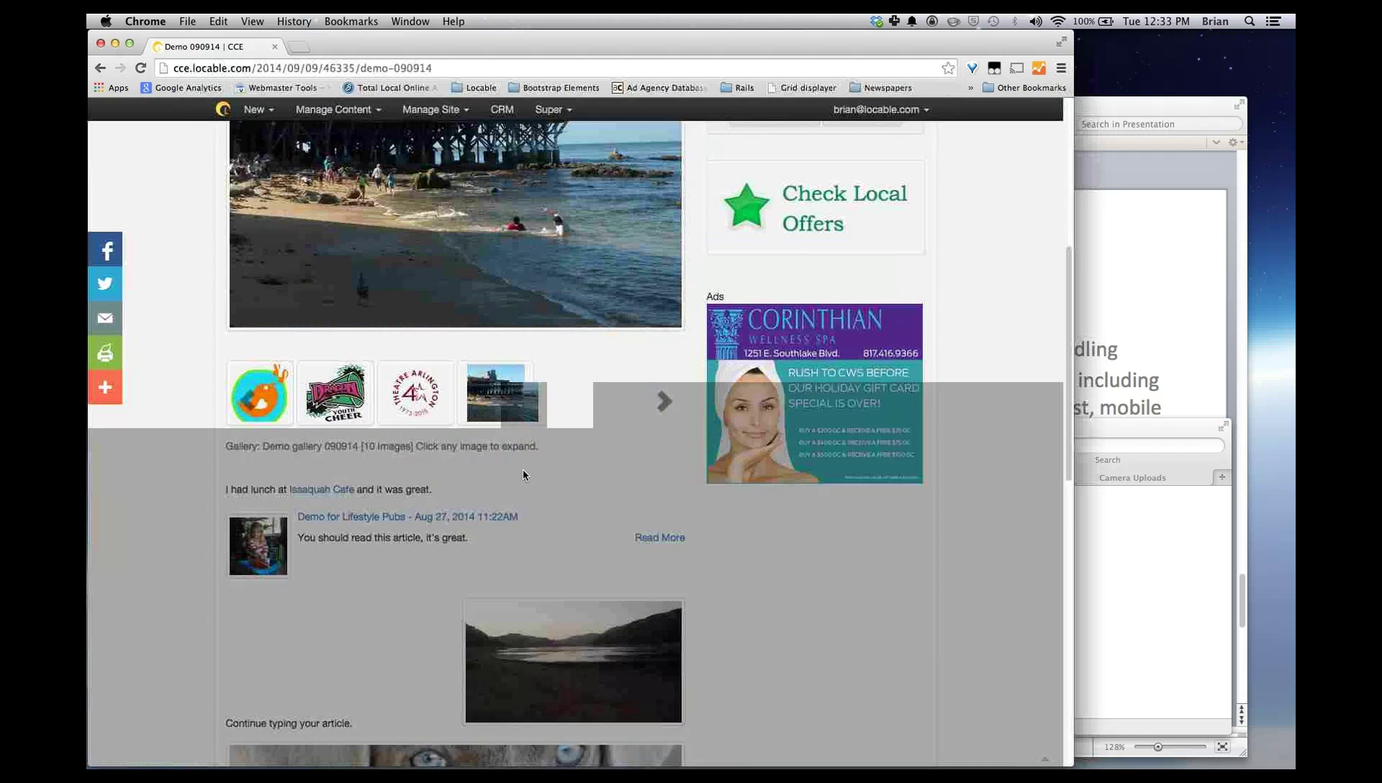
pyautogui.scroll(-3, 524, 478)
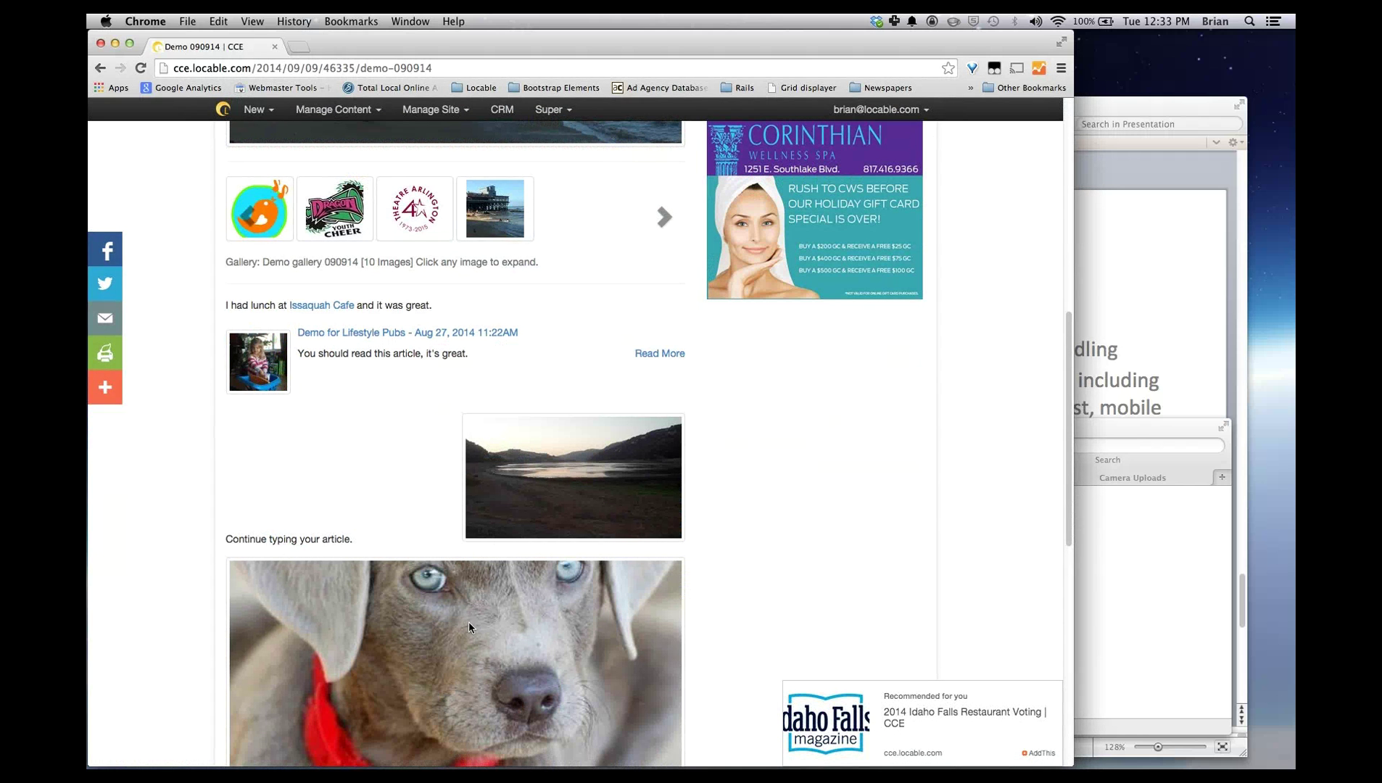
pyautogui.scroll(-1, 501, 582)
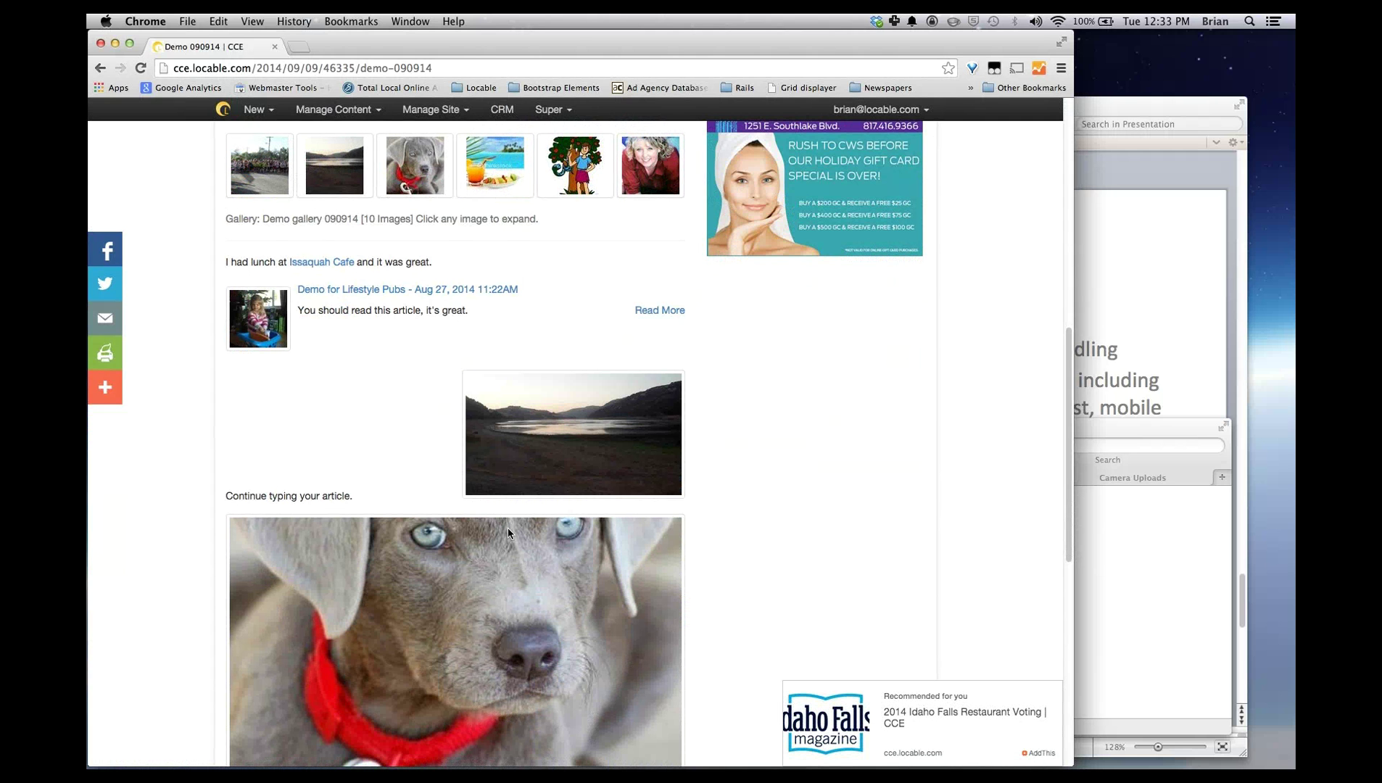
pyautogui.scroll(5, 508, 529)
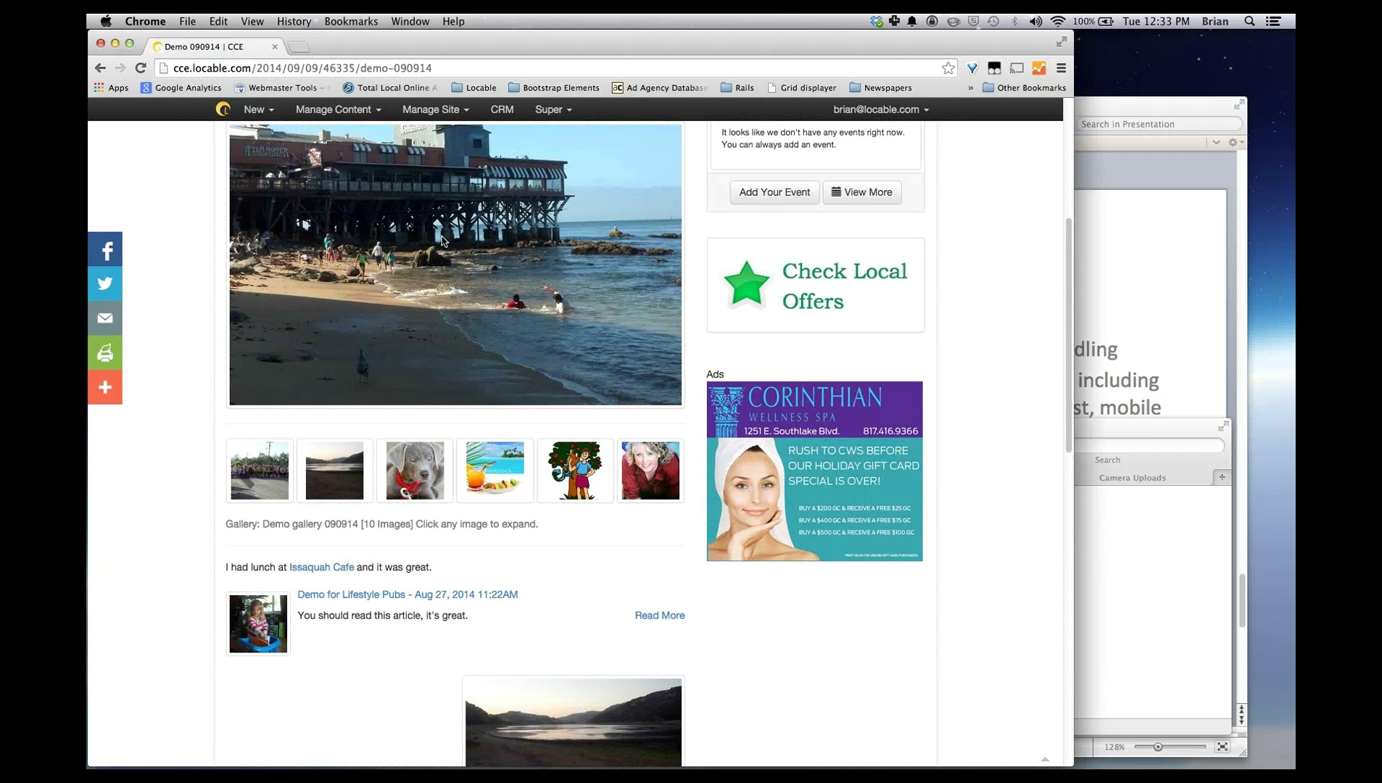
pyautogui.scroll(-5, 589, 305)
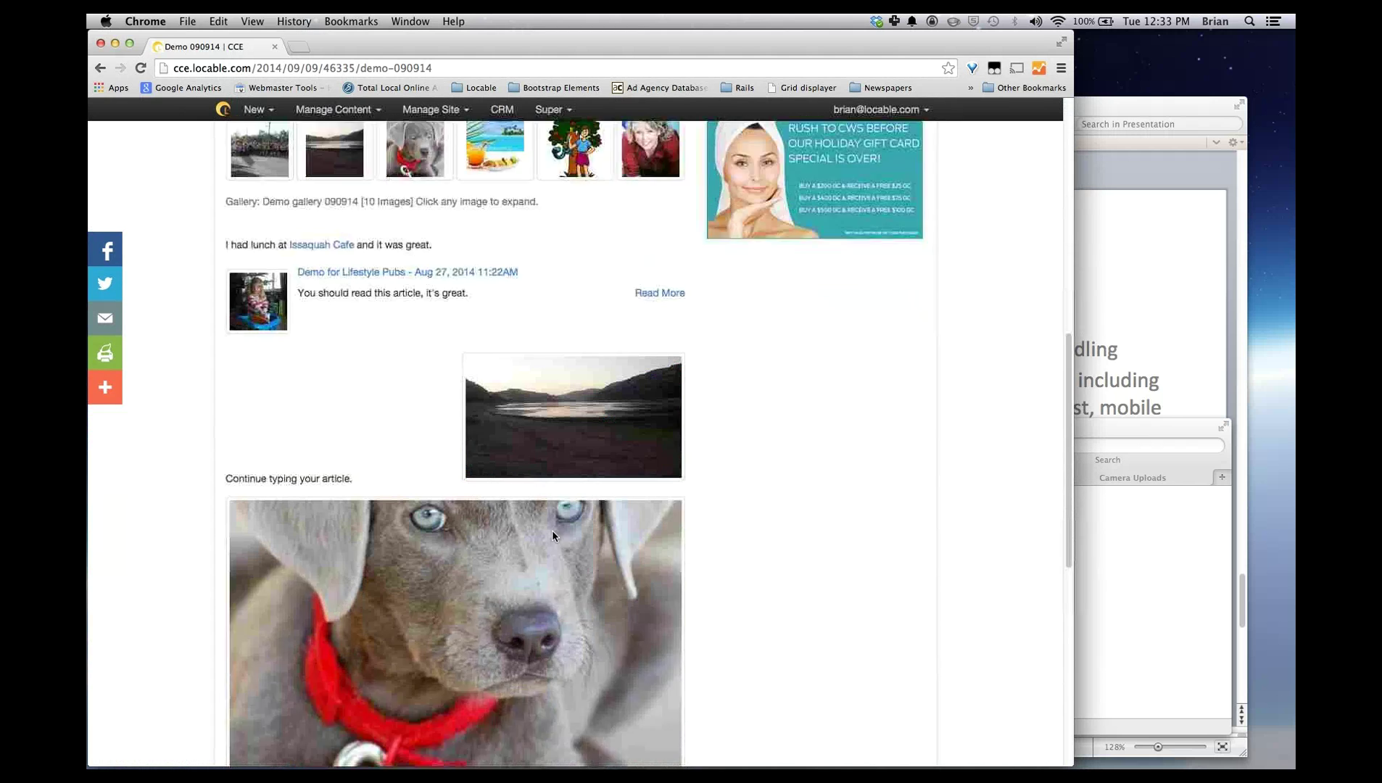
pyautogui.scroll(-3, 553, 534)
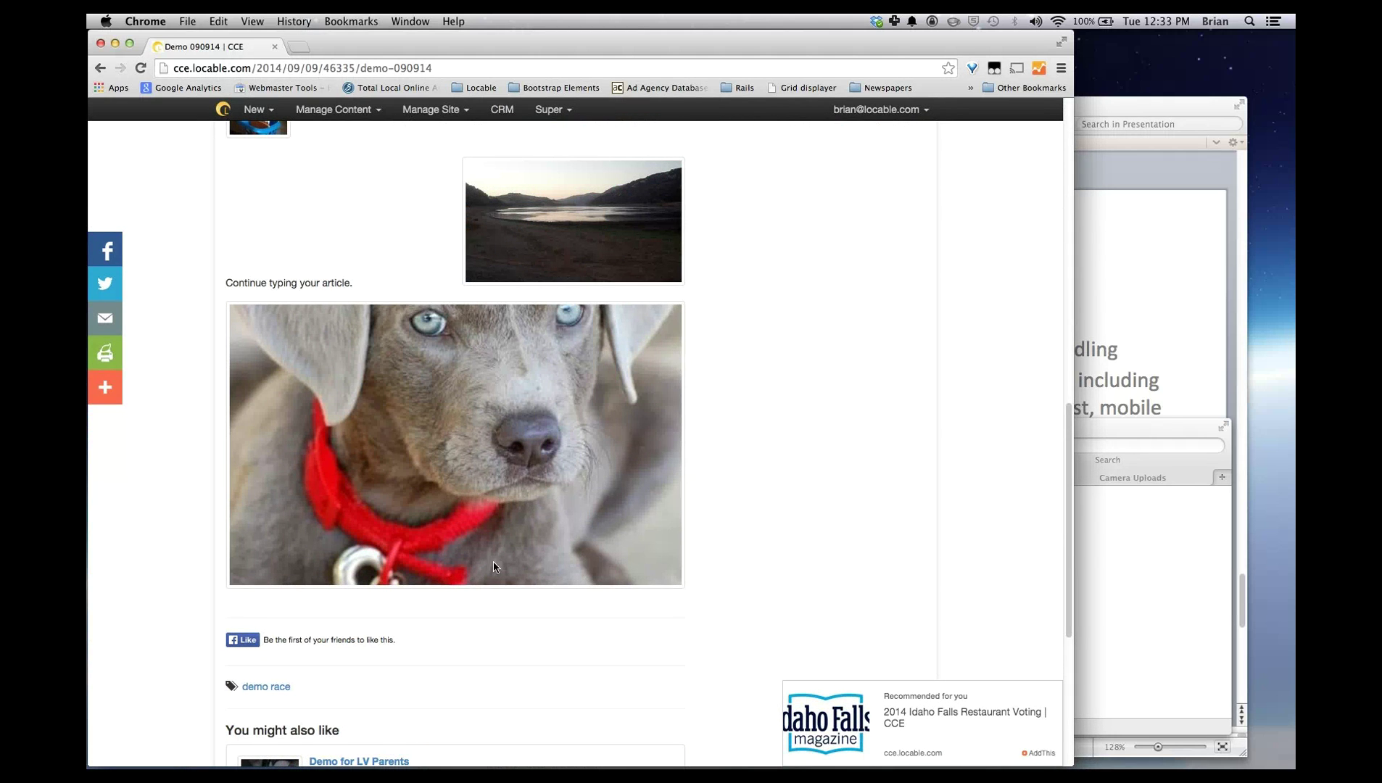
pyautogui.scroll(5, 515, 532)
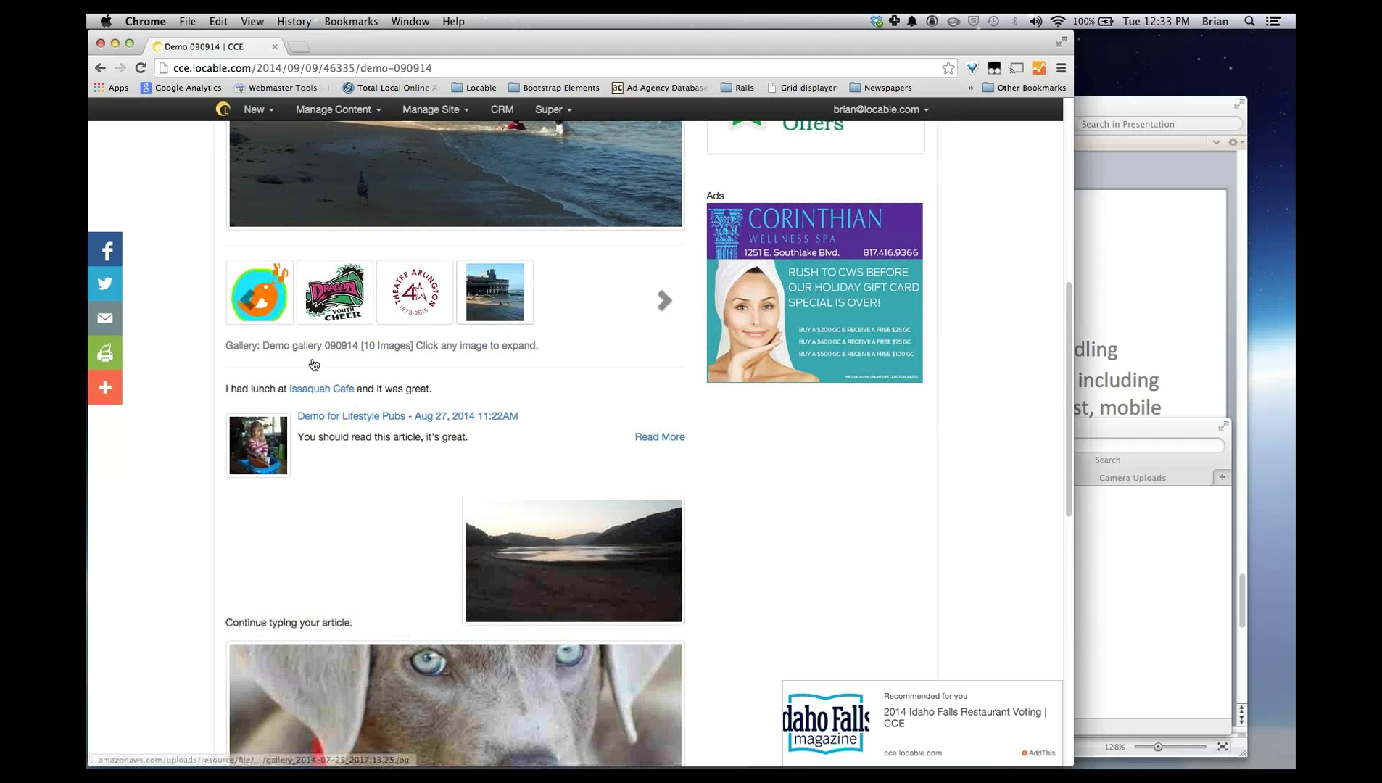
# - Advance the gallery thumbnails and view the gray puppy photo enlarged once more, returning to the article body
pyautogui.click(664, 301)
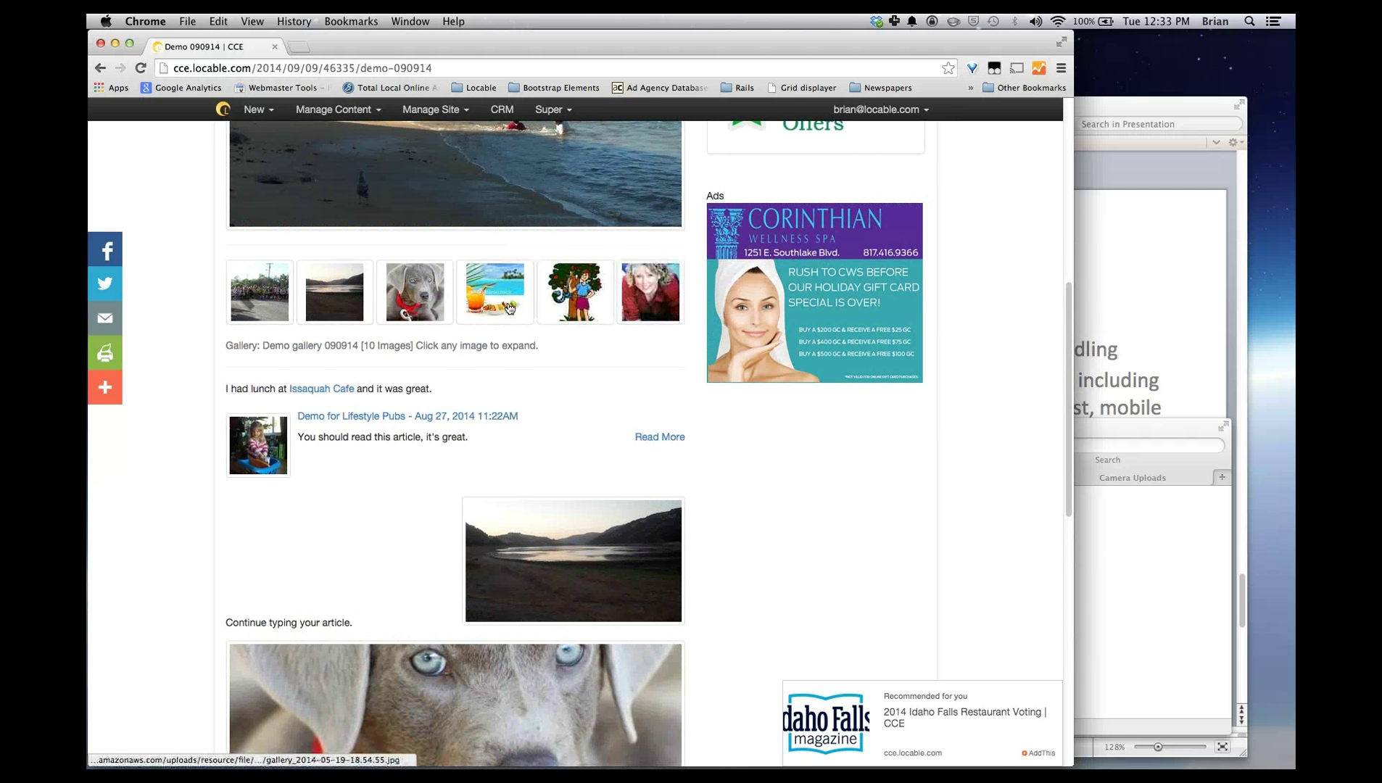
pyautogui.click(432, 289)
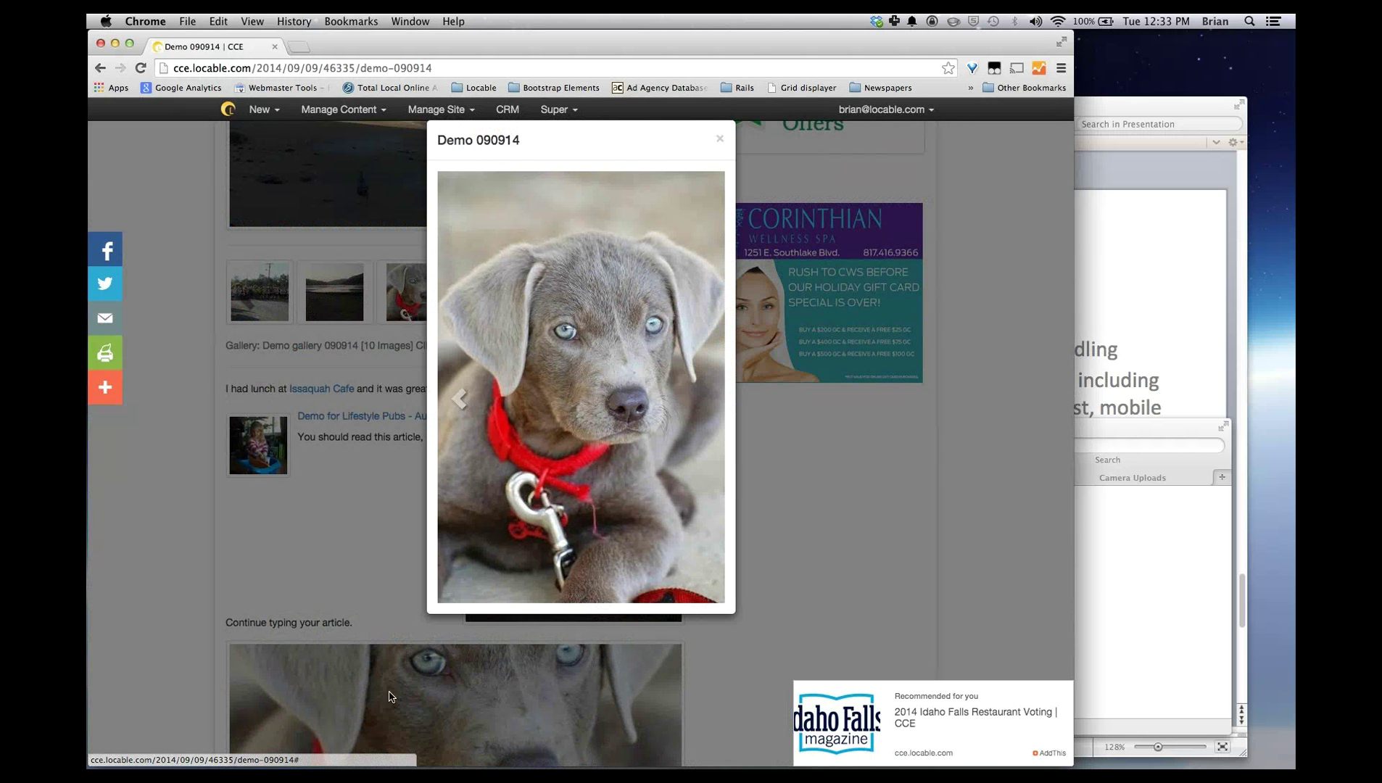
pyautogui.click(301, 497)
pyautogui.scroll(-10, 435, 551)
pyautogui.scroll(7, 448, 567)
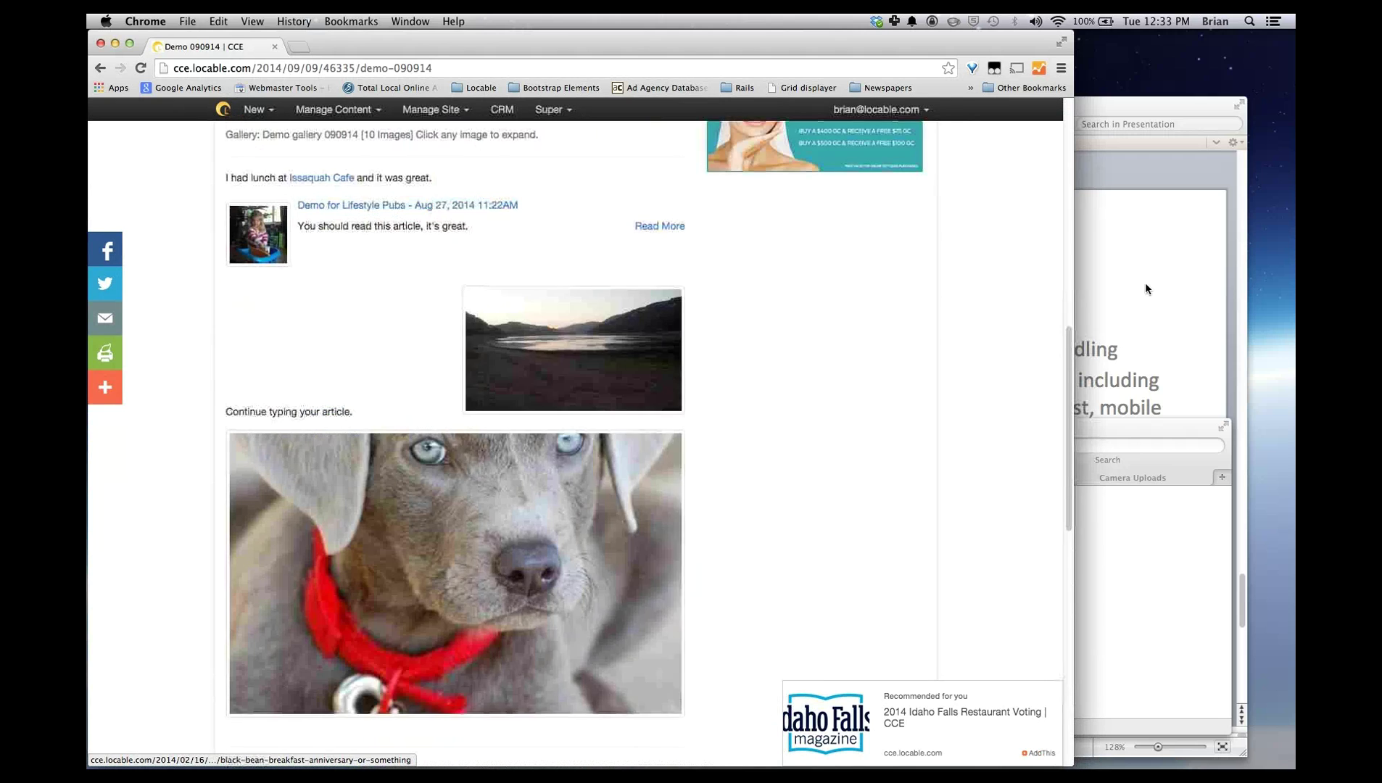
# - Switch to PowerPoint to view the Tech Updates slide, and return to the beginning of the article in Chrome
pyautogui.click(1147, 287)
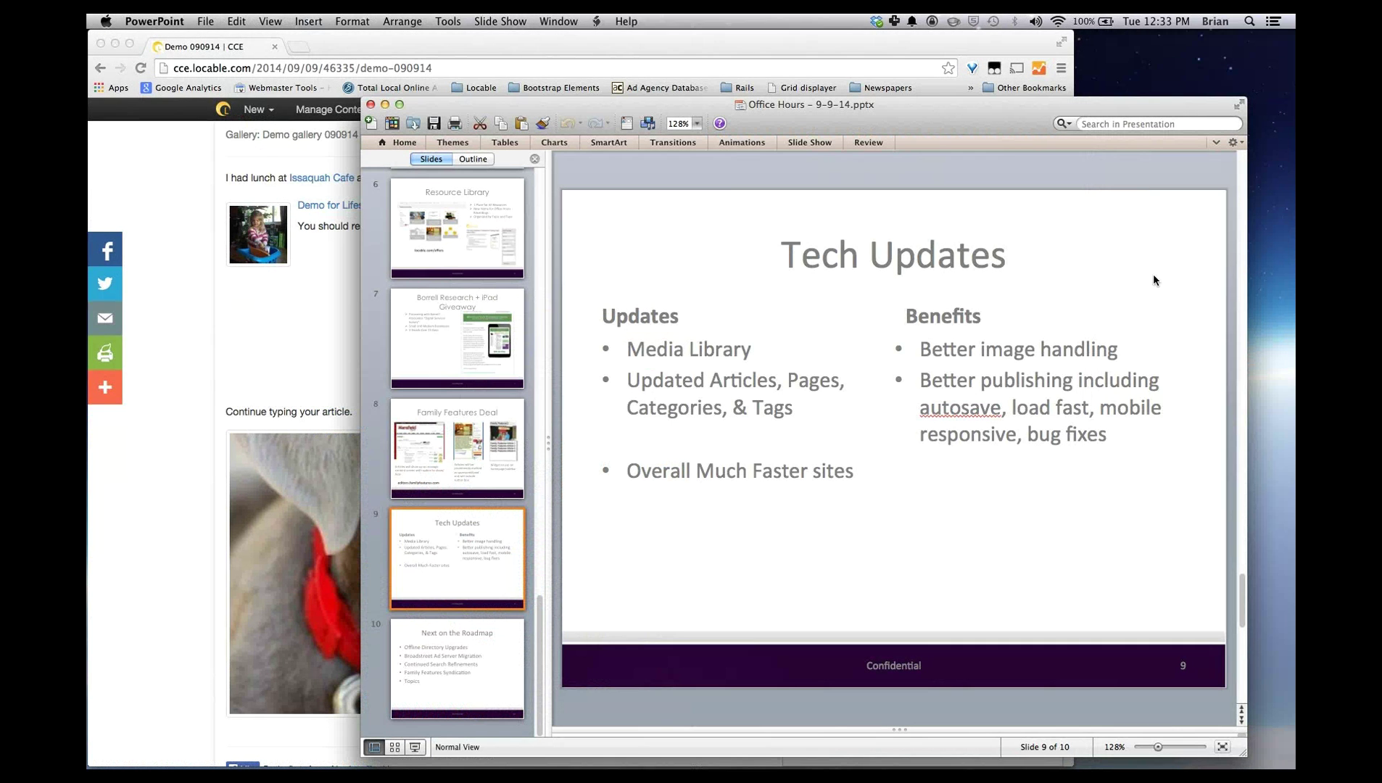
pyautogui.click(327, 342)
pyautogui.scroll(10, 384, 324)
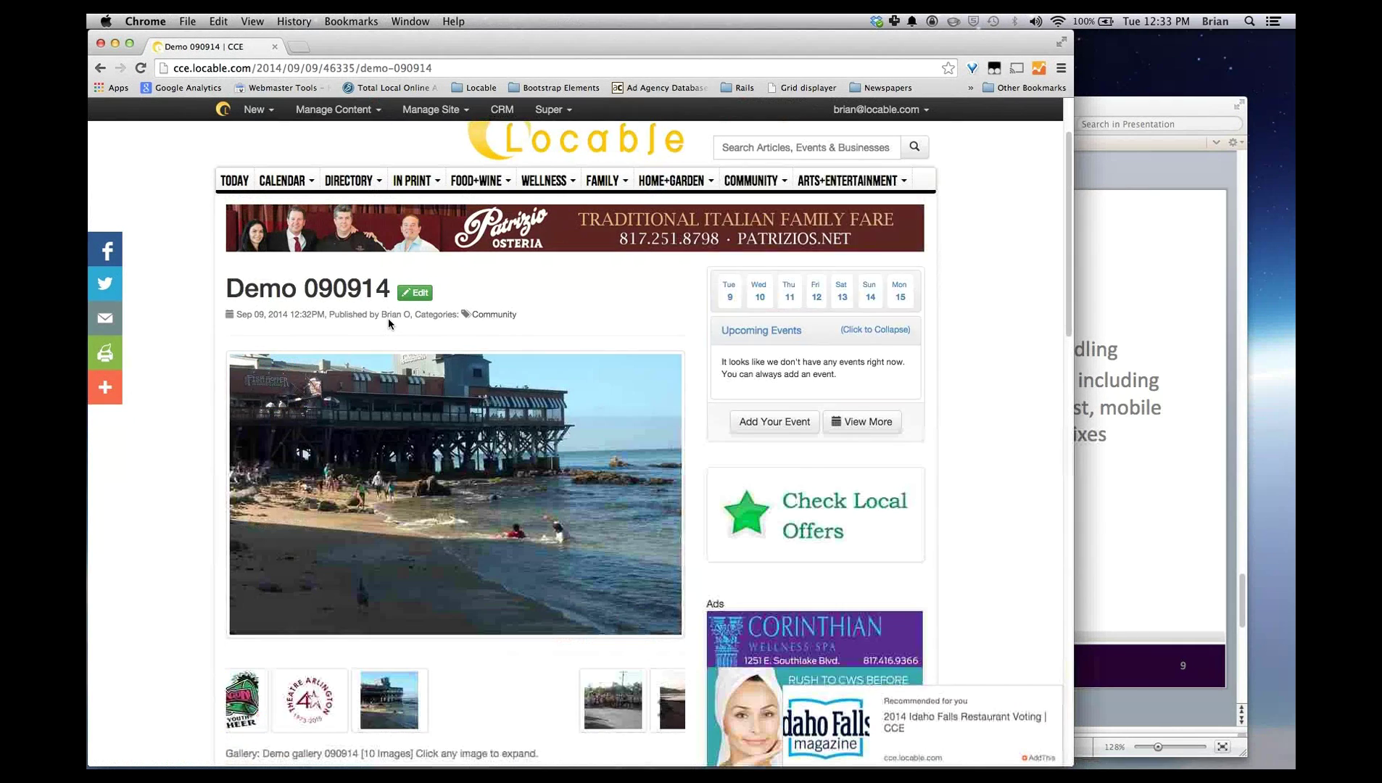
# - Narrow the browser window to phone width to check the article's mobile layout, and widen it back to the desktop layout
pyautogui.hotkey('ctrl', 'alt', 'Left')
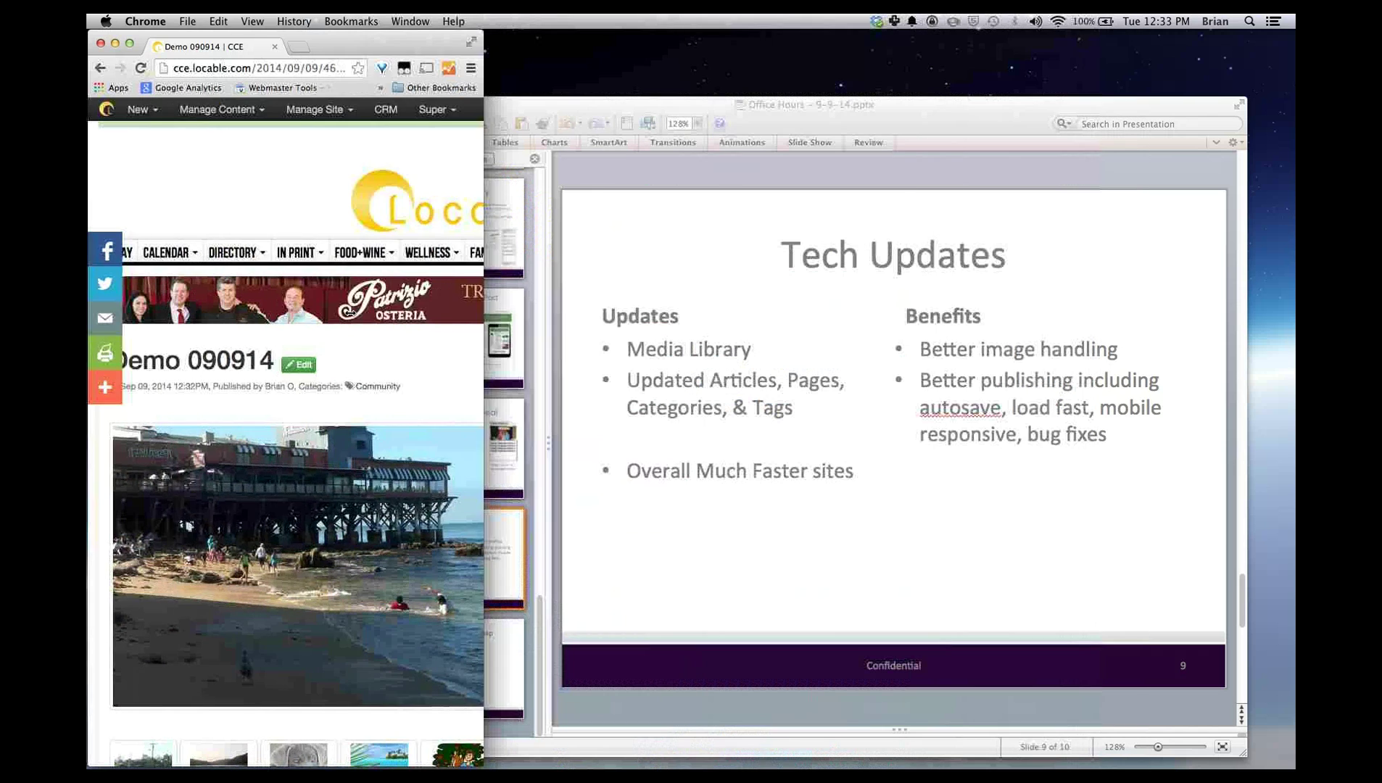
pyautogui.hotkey('ctrl', 'alt', 'Left')
pyautogui.scroll(-3, 232, 428)
pyautogui.scroll(-5, 232, 429)
pyautogui.scroll(5, 232, 429)
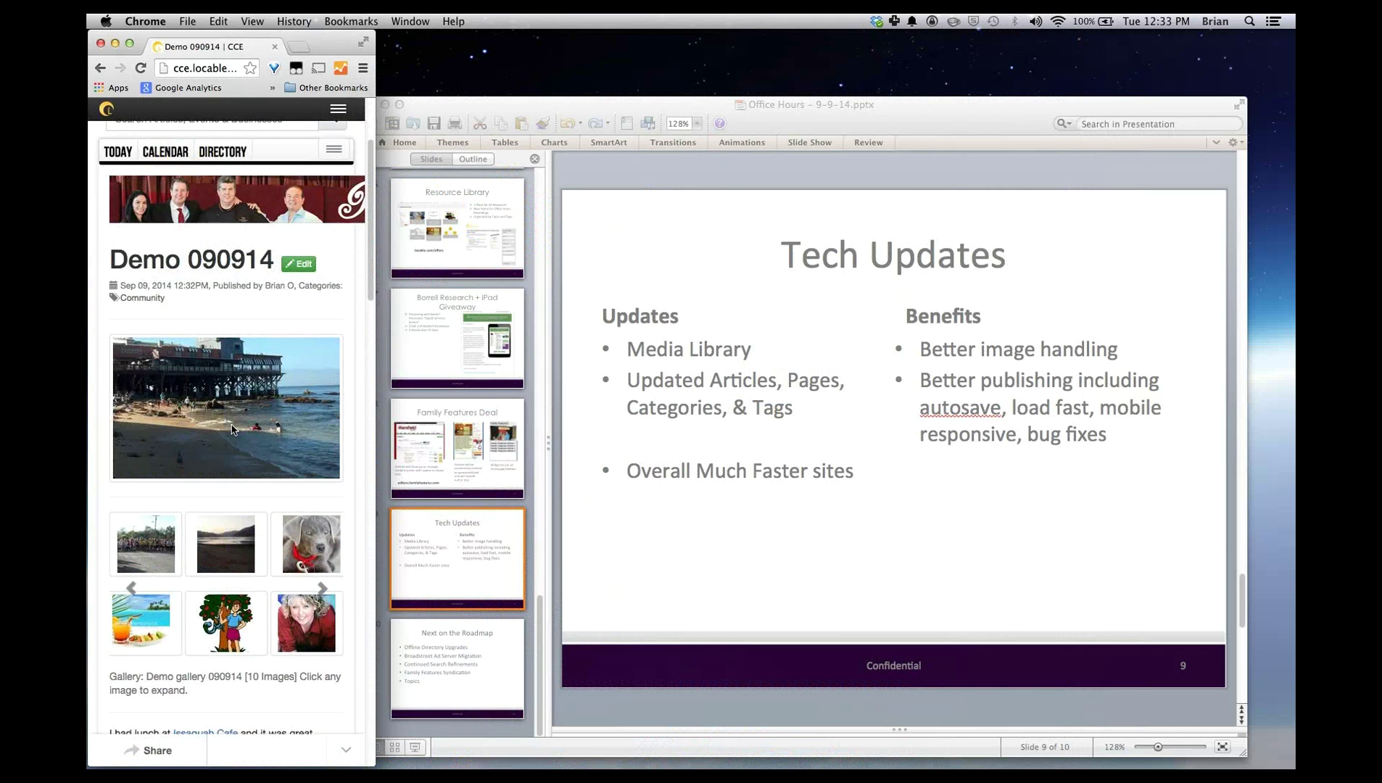
pyautogui.scroll(5, 232, 428)
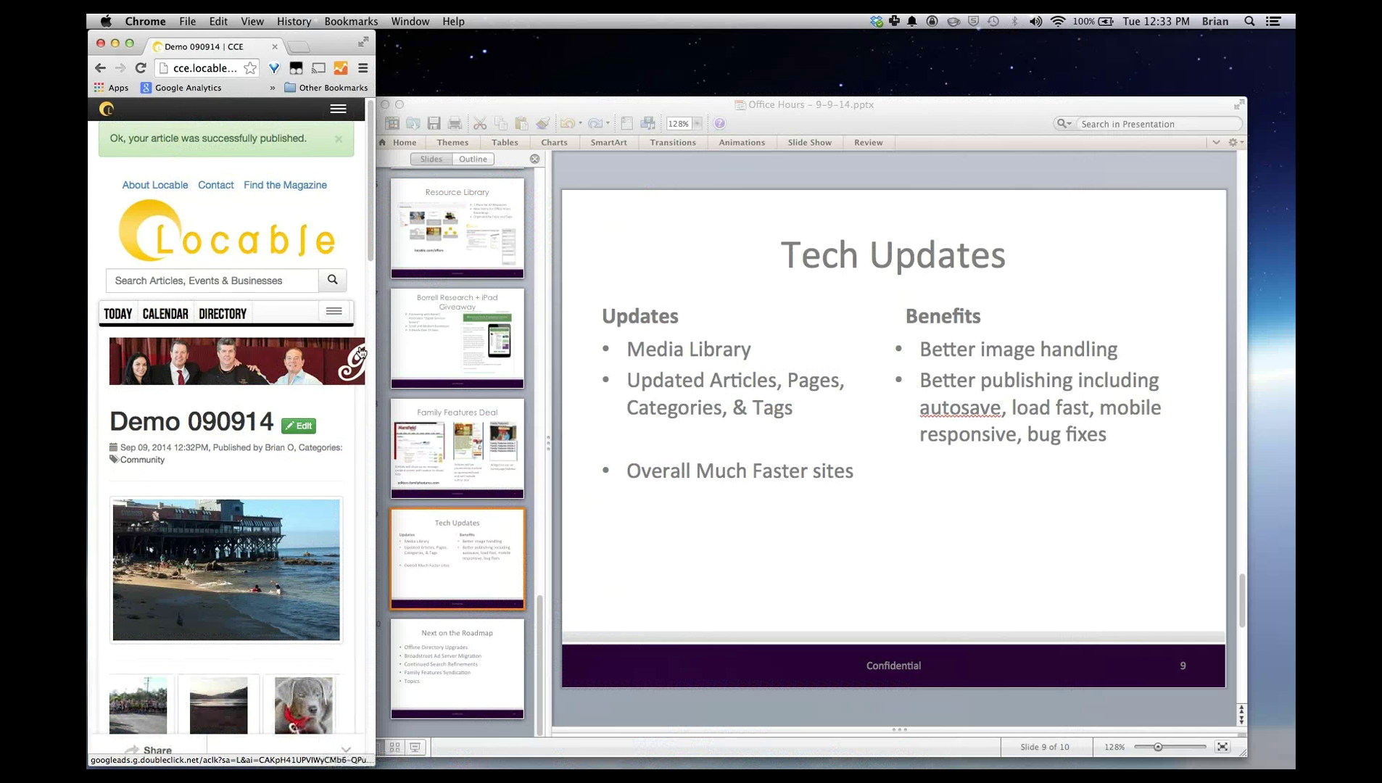
pyautogui.moveTo(375, 312); pyautogui.dragTo(1064, 311)
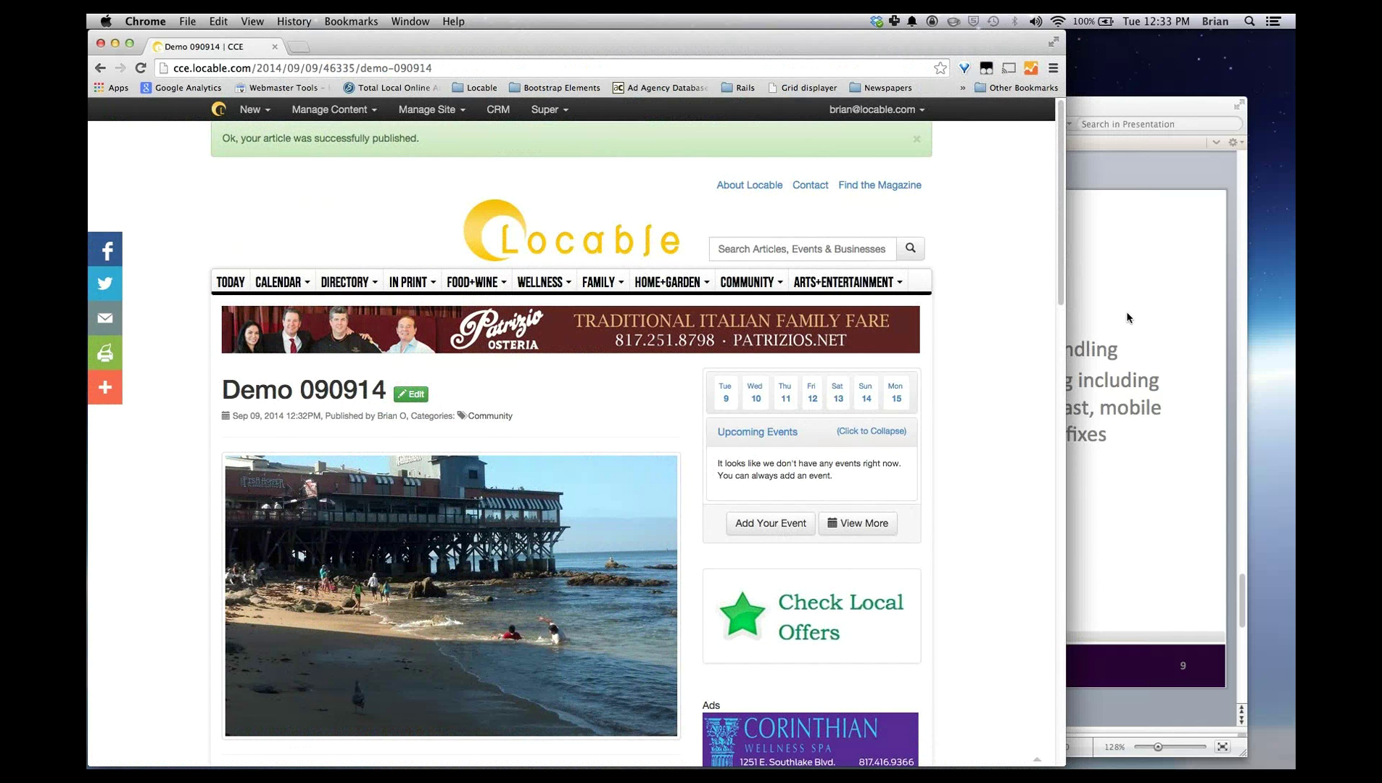